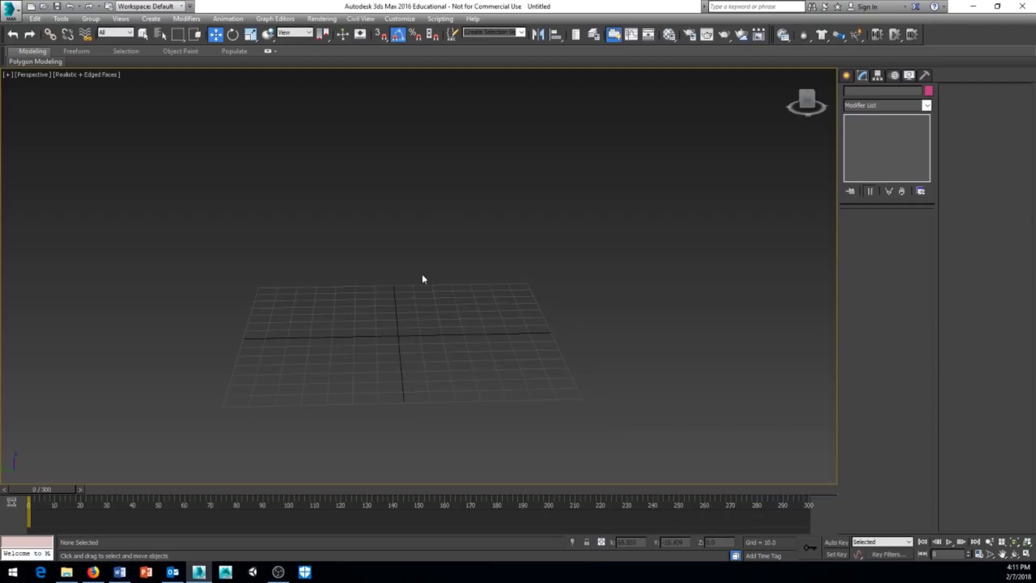
{"action": "middle_click_drag", "start_coordinate": [422, 274], "coordinate": [466, 263]}
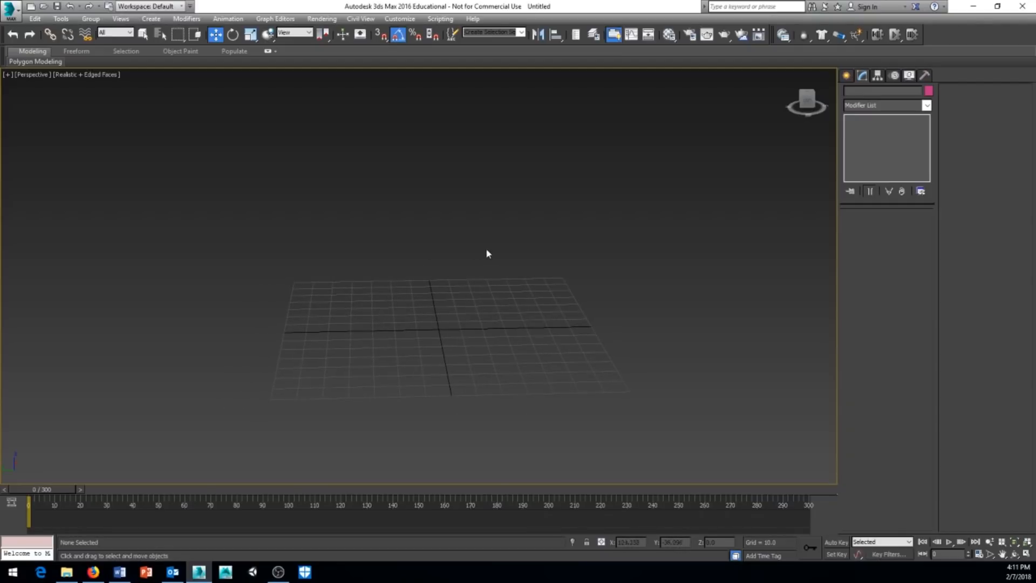
{"action": "scroll", "coordinate": [485, 248], "scroll_direction": "up", "scroll_amount": 3}
{"action": "scroll", "coordinate": [479, 277], "scroll_direction": "down", "scroll_amount": 3}
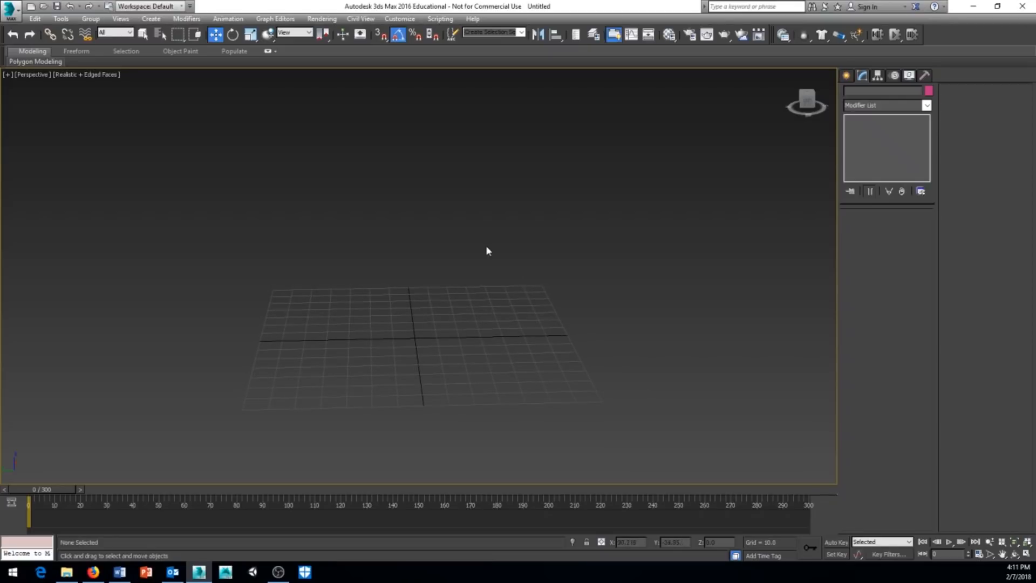
{"action": "middle_click_drag", "start_coordinate": [487, 247], "coordinate": [484, 258]}
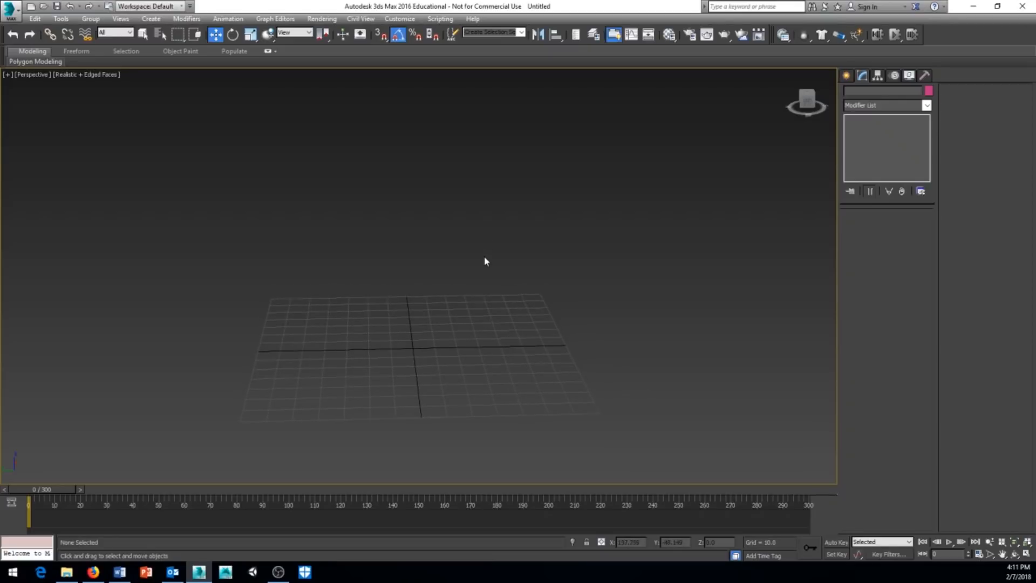
- Create a rectangular PF Source particle emitter about 36 by 65 units beside the grid and open Particle View
{"action": "left_click", "coordinate": [850, 78]}
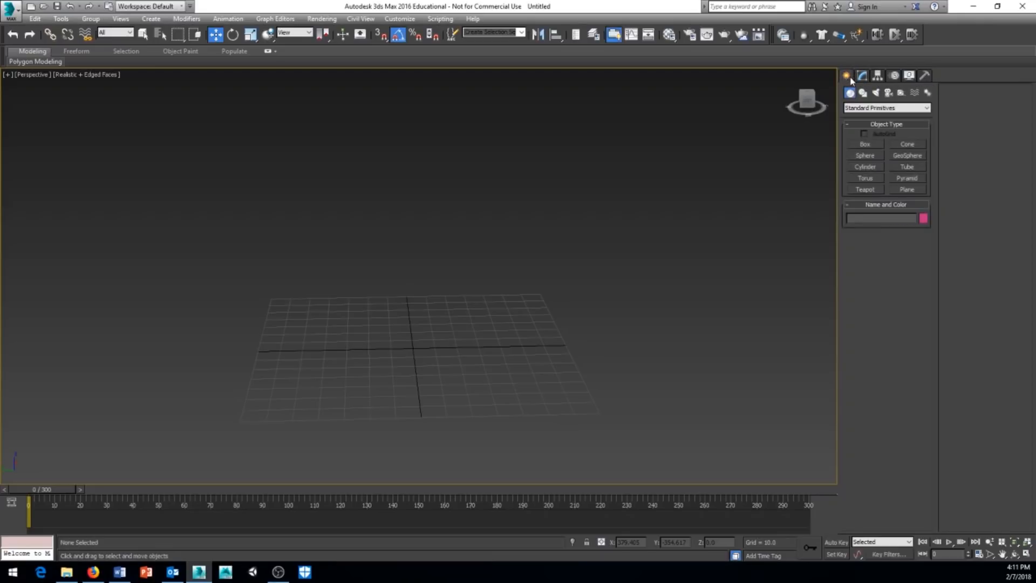
{"action": "left_click", "coordinate": [925, 107]}
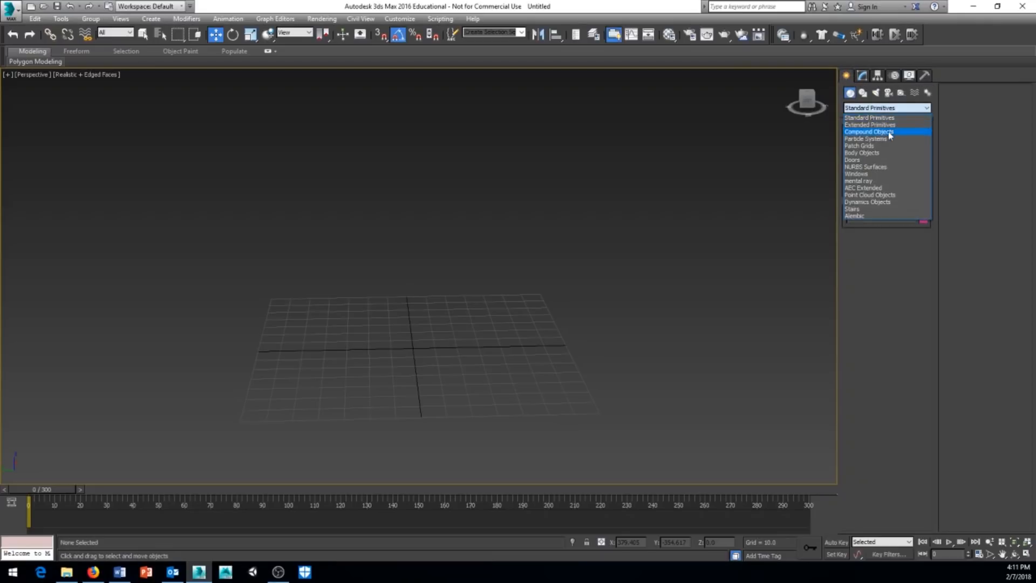
{"action": "left_click", "coordinate": [873, 138]}
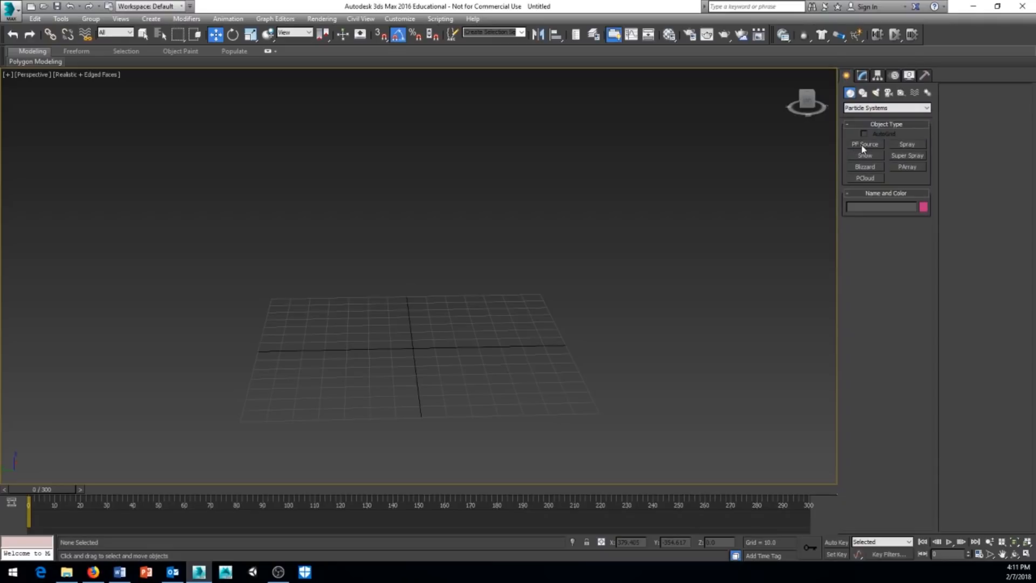
{"action": "left_click", "coordinate": [865, 144]}
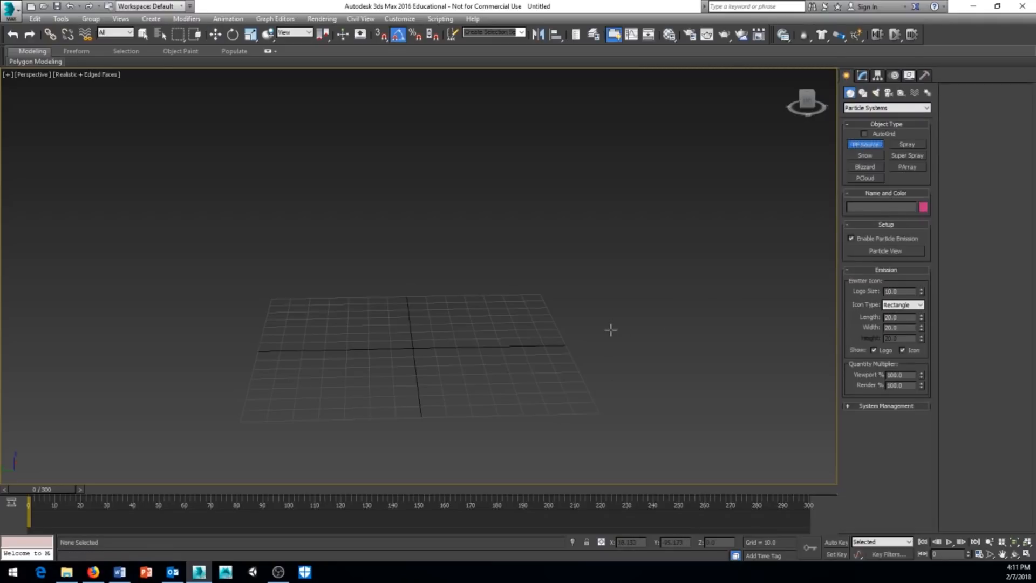
{"action": "left_click_drag", "start_coordinate": [611, 329], "coordinate": [731, 386]}
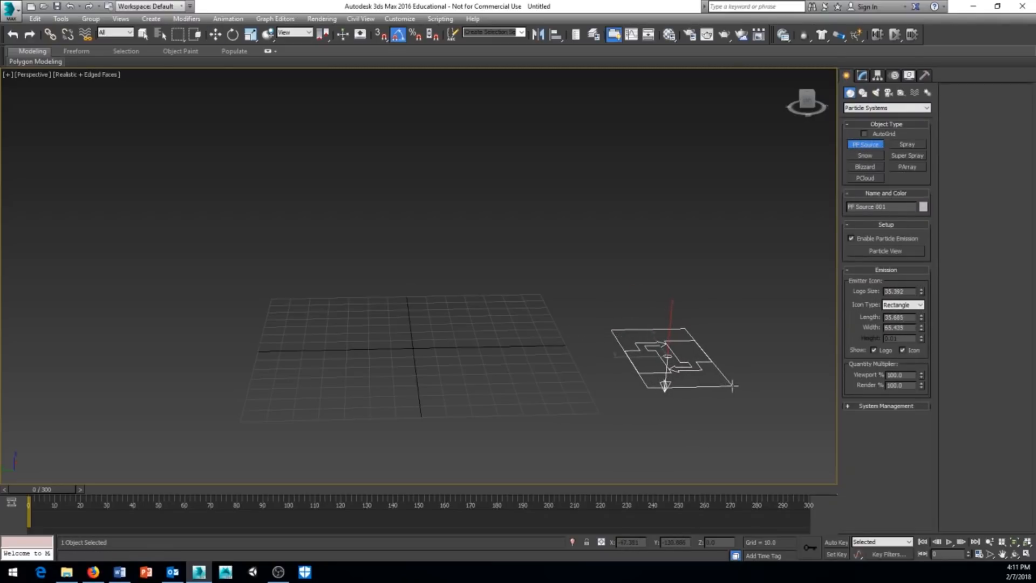
{"action": "middle_click_drag", "start_coordinate": [726, 352], "coordinate": [695, 342]}
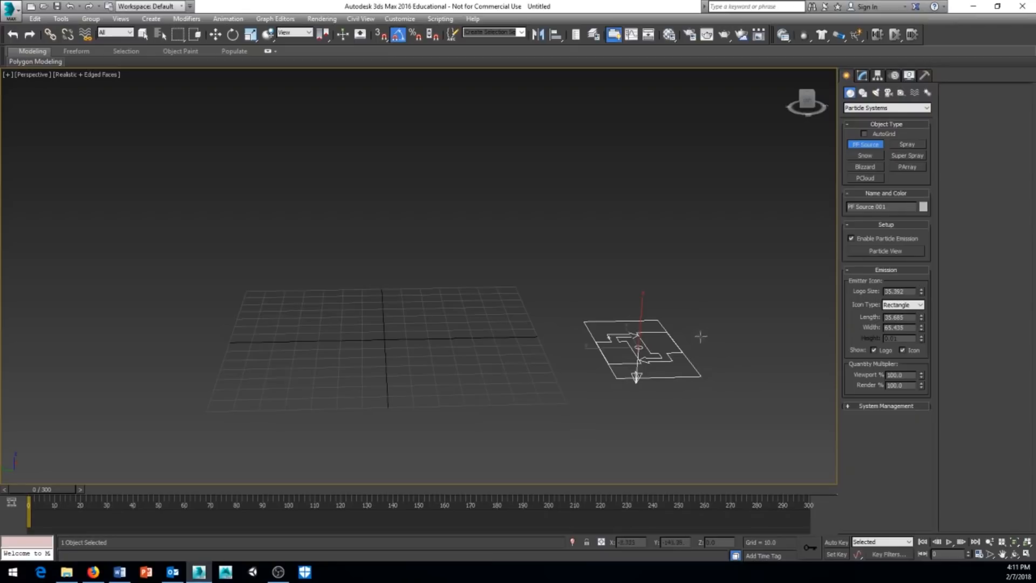
{"action": "left_click", "coordinate": [885, 251]}
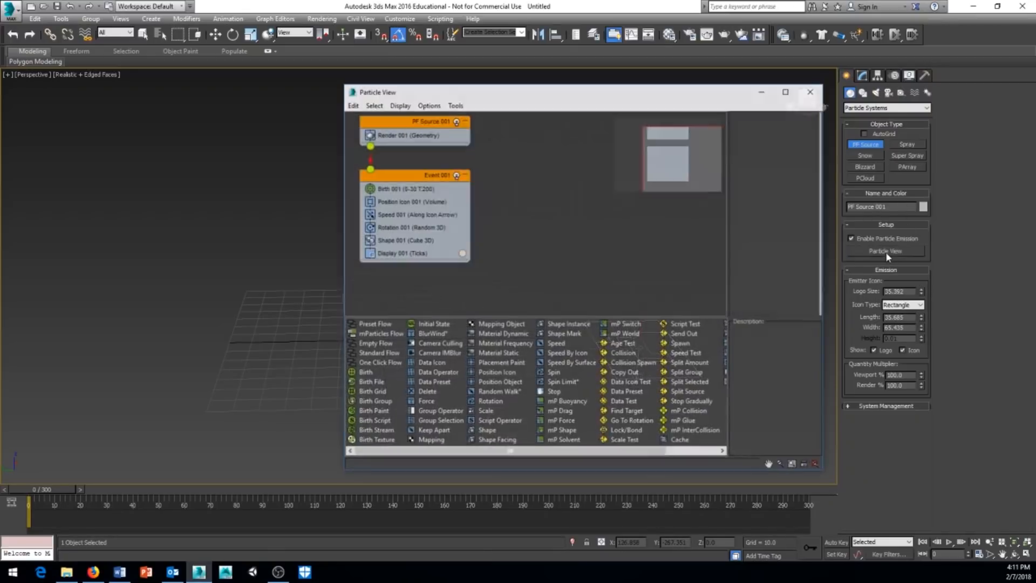
- Replace the default PF Source flow in Particle View with an mParticles Flow and place its event closer below the source
{"action": "left_click_drag", "start_coordinate": [522, 101], "coordinate": [573, 223]}
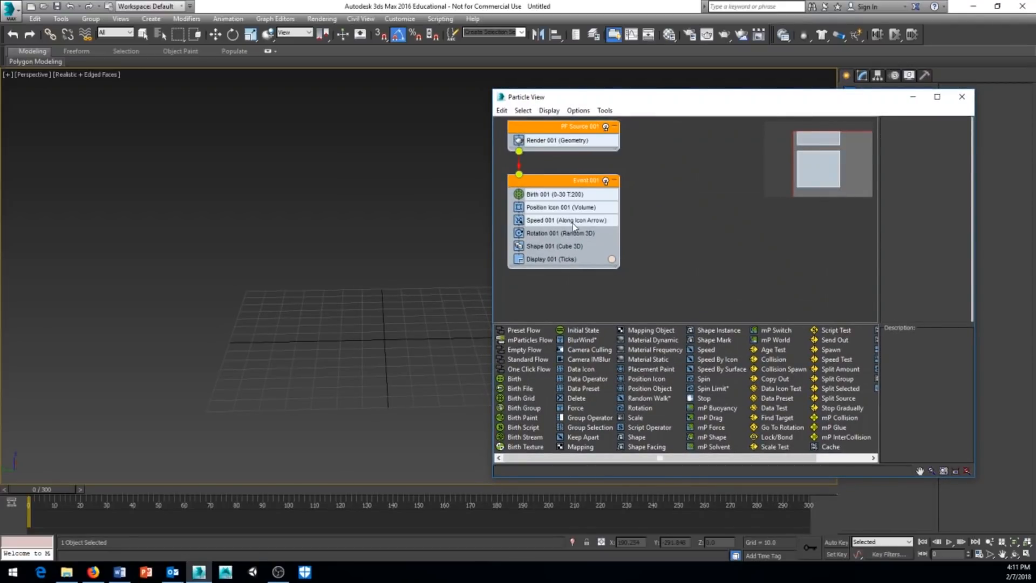
{"action": "key", "text": "Delete"}
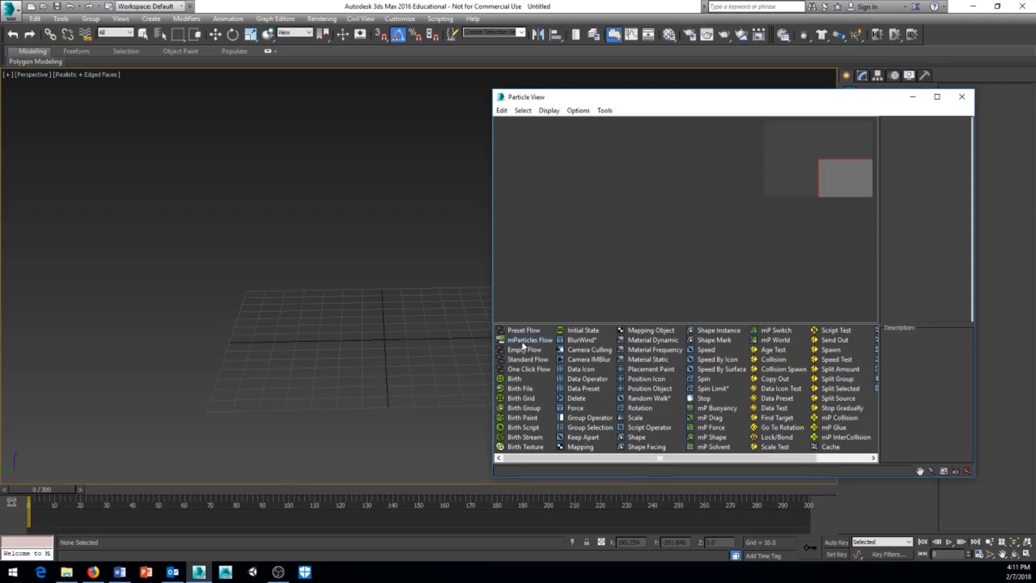
{"action": "left_click_drag", "start_coordinate": [526, 344], "coordinate": [558, 140]}
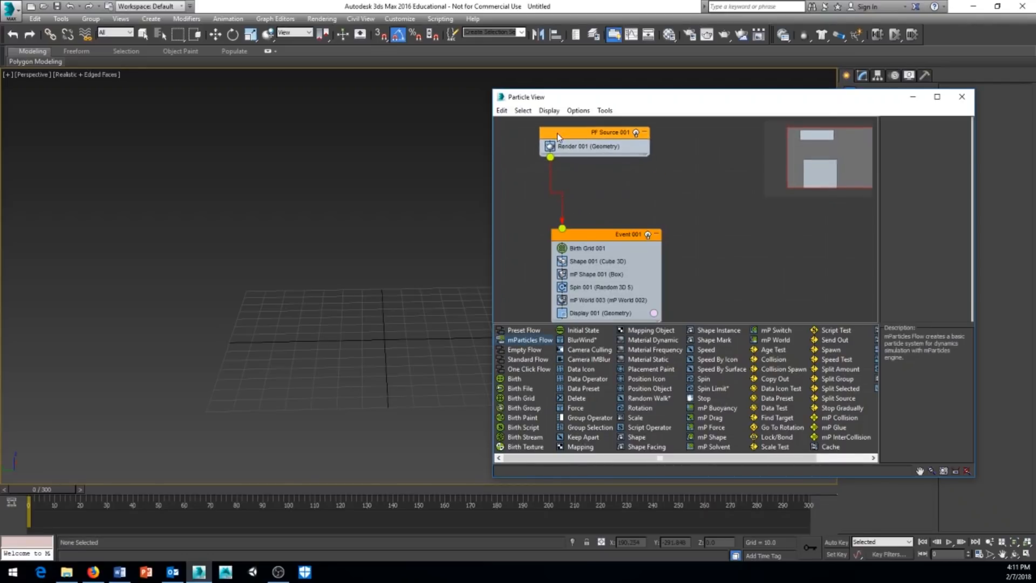
{"action": "left_click_drag", "start_coordinate": [588, 235], "coordinate": [555, 191]}
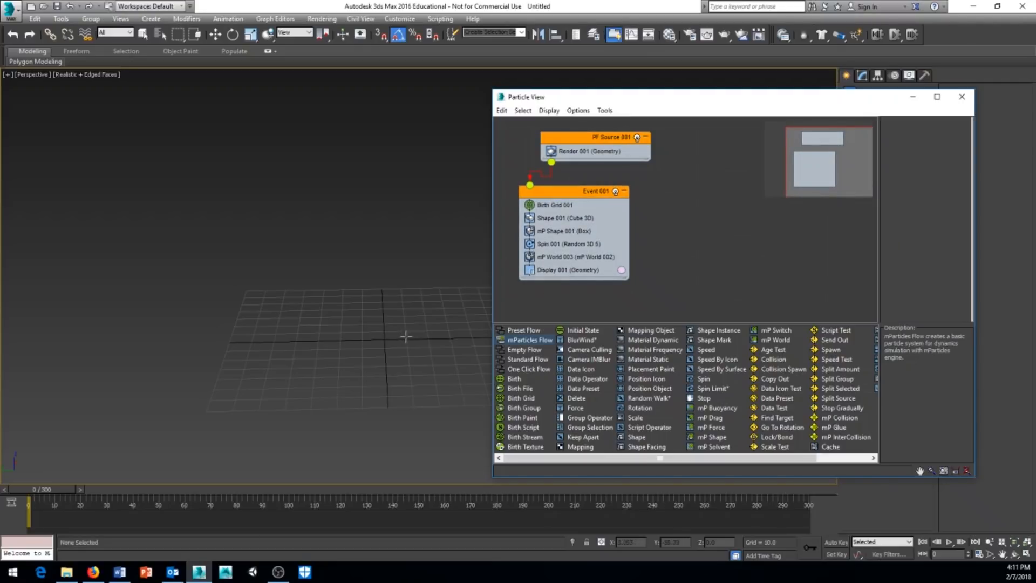
- Preview the mParticles box simulation by test-rendering the perspective view and playing the animation
{"action": "middle_click_drag", "start_coordinate": [402, 336], "coordinate": [350, 326]}
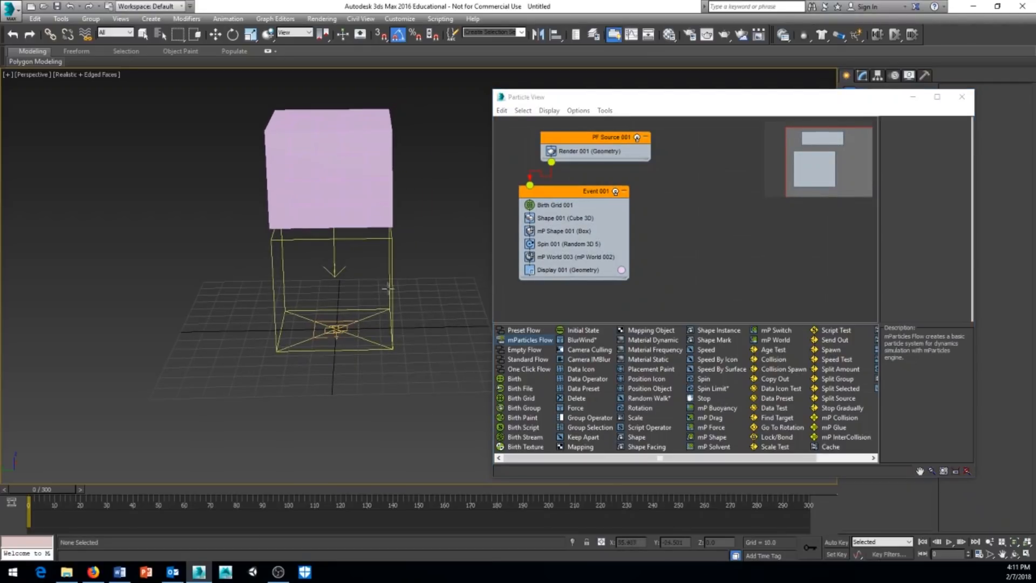
{"action": "middle_click_drag", "start_coordinate": [403, 280], "coordinate": [421, 248]}
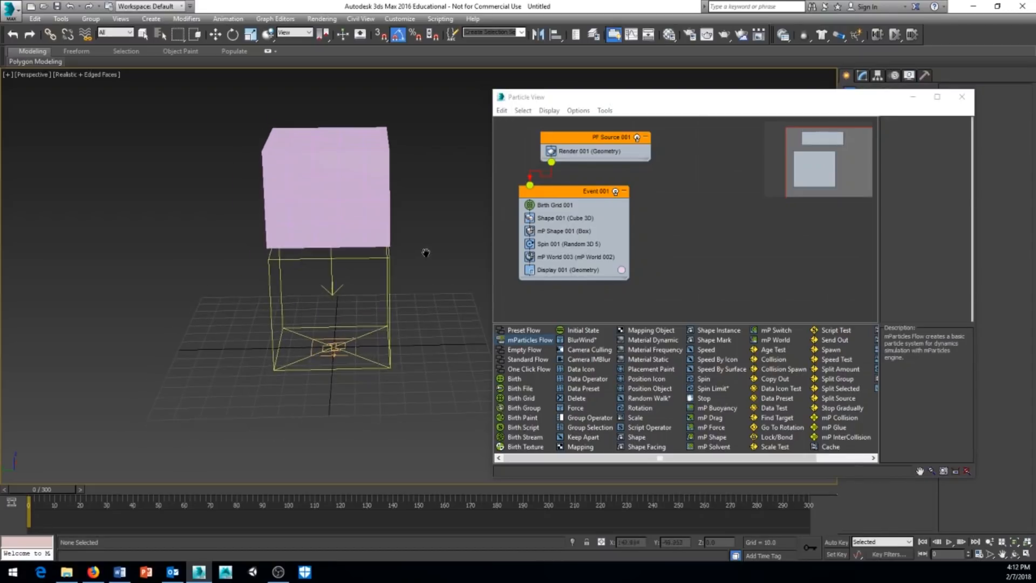
{"action": "left_click_drag", "start_coordinate": [66, 490], "coordinate": [169, 494]}
{"action": "left_click_drag", "start_coordinate": [95, 500], "coordinate": [37, 493]}
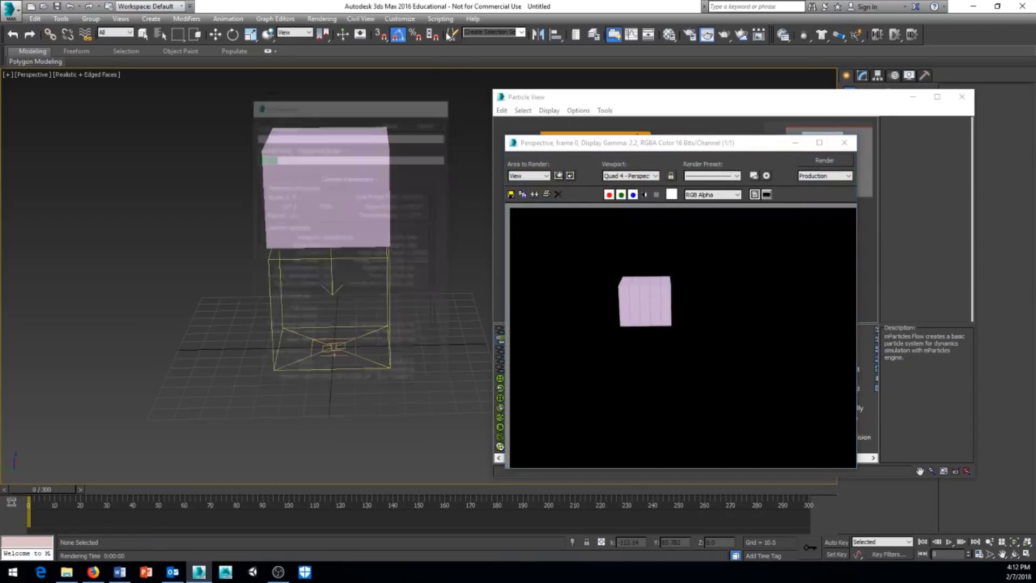
{"action": "left_click", "coordinate": [844, 143]}
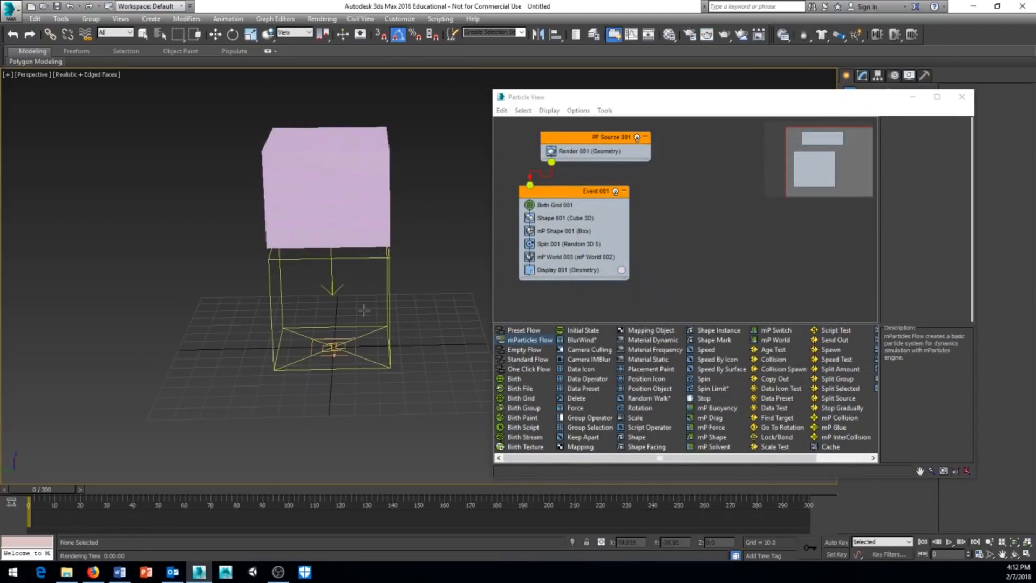
{"action": "left_click", "coordinate": [950, 541]}
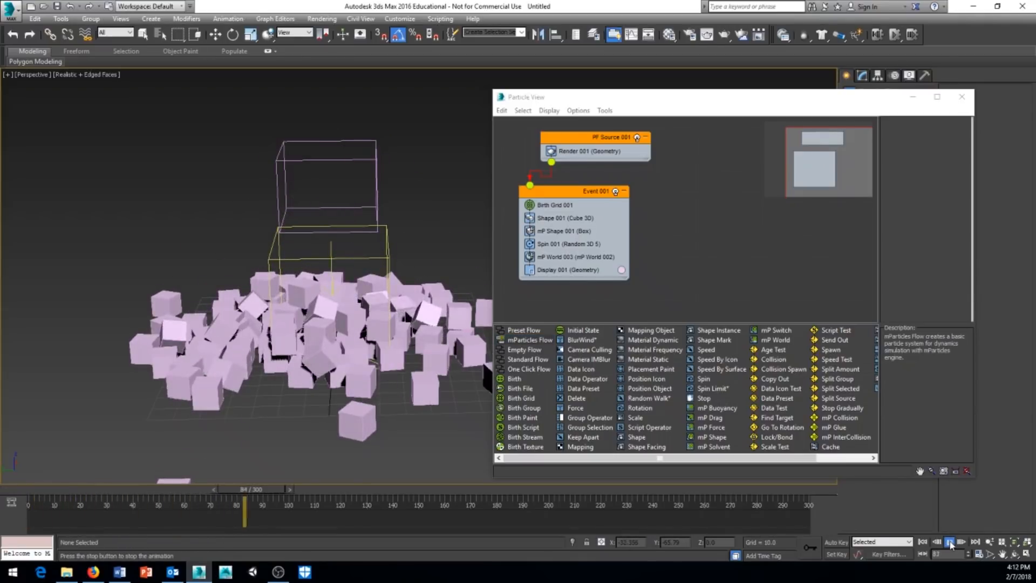
{"action": "left_click", "coordinate": [948, 542]}
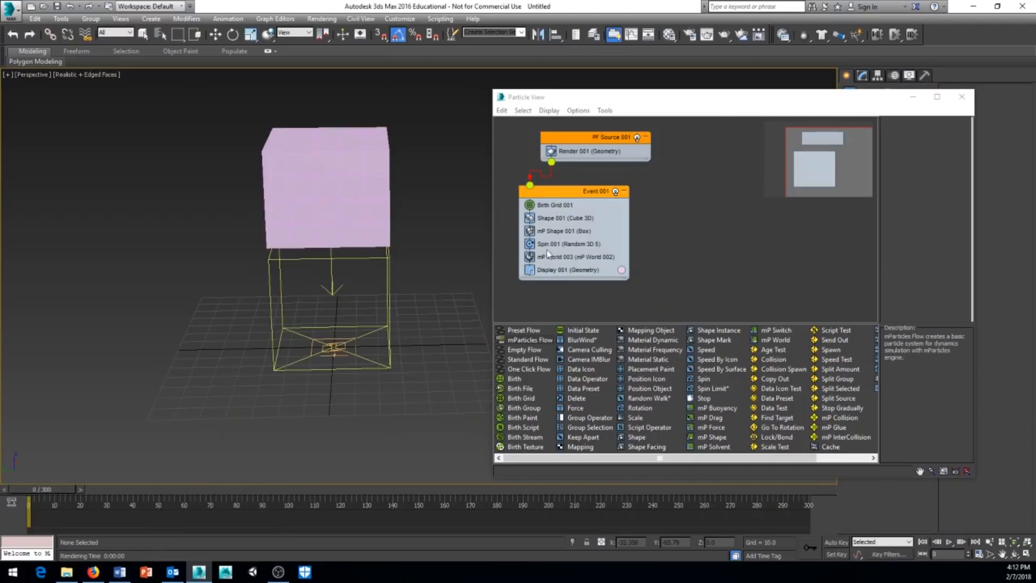
- Reposition Event 001 in Particle View and replace its Birth Grid operator with a Birth operator
{"action": "left_click_drag", "start_coordinate": [561, 196], "coordinate": [551, 196]}
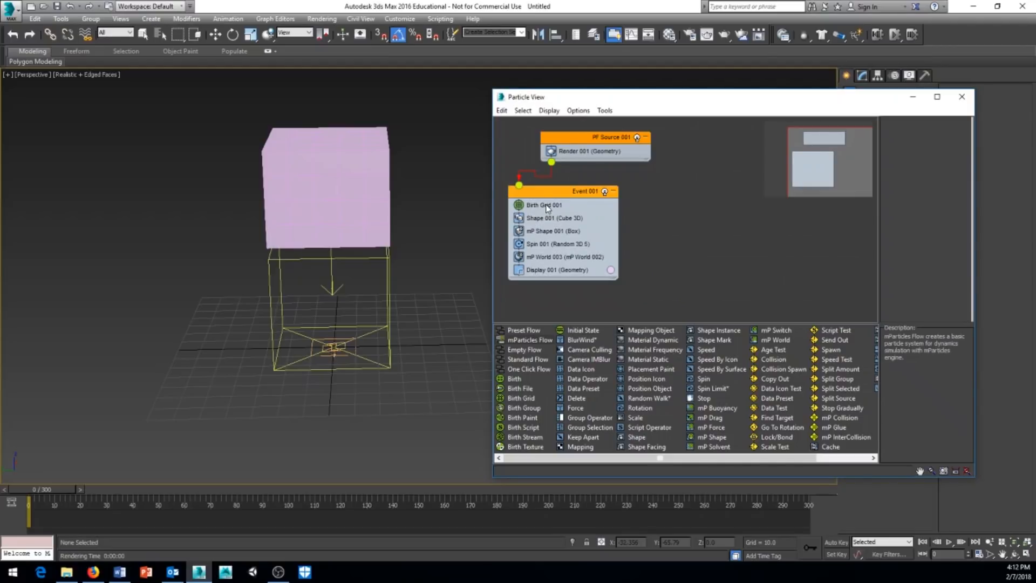
{"action": "left_click_drag", "start_coordinate": [549, 195], "coordinate": [549, 205]}
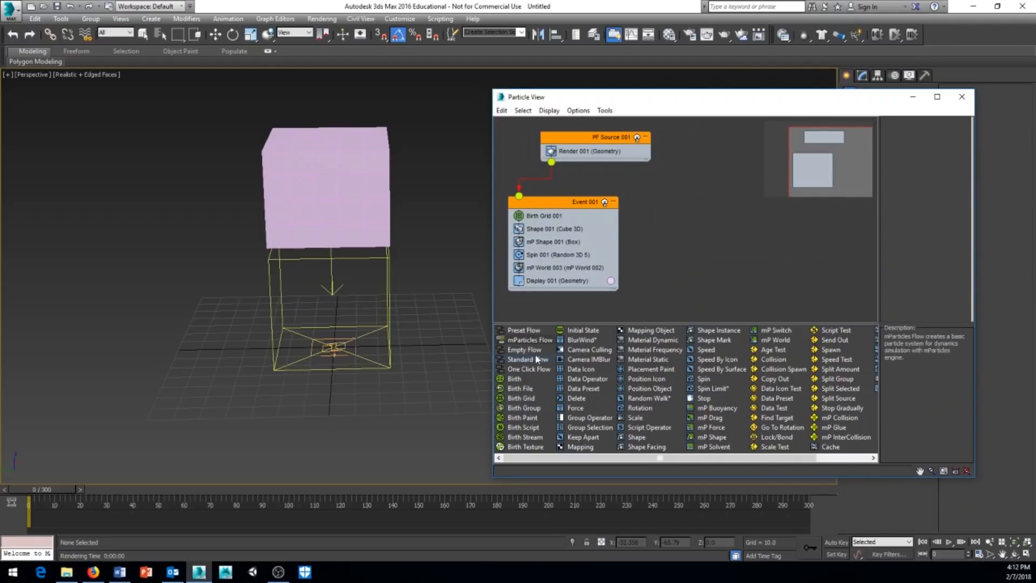
{"action": "left_click_drag", "start_coordinate": [514, 378], "coordinate": [558, 218]}
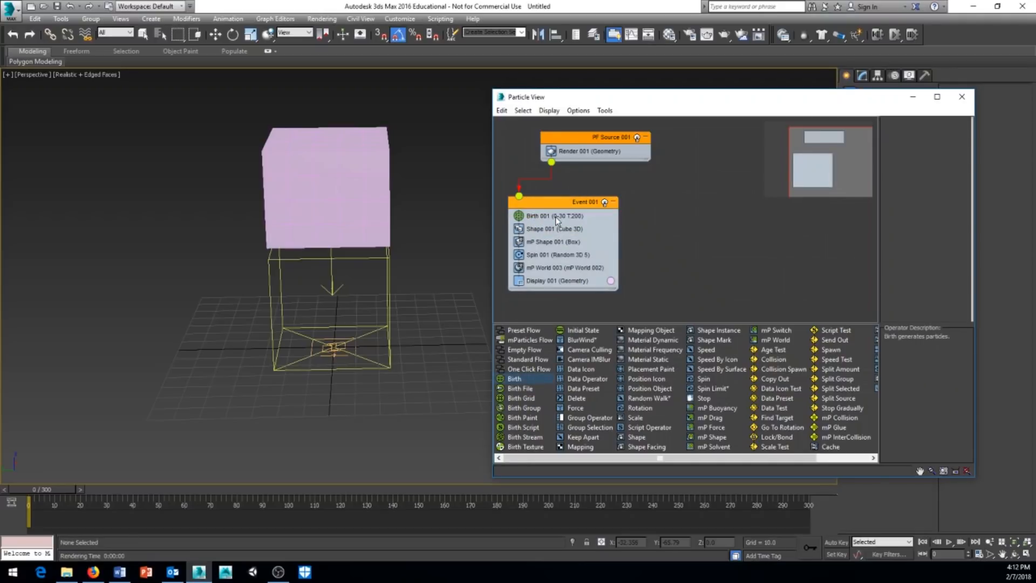
{"action": "middle_click_drag", "start_coordinate": [416, 296], "coordinate": [383, 294]}
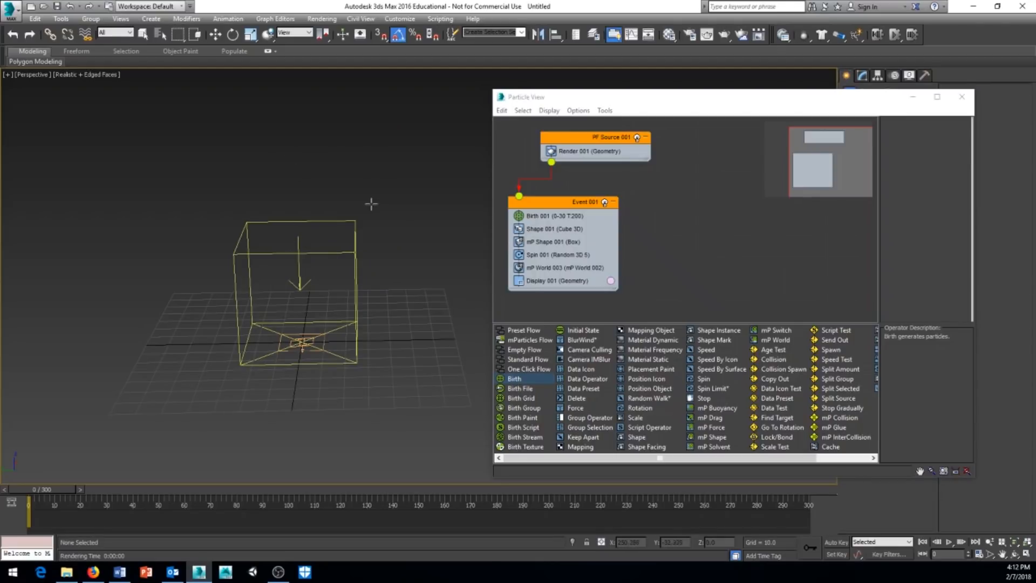
{"action": "middle_click_drag", "start_coordinate": [410, 188], "coordinate": [405, 193]}
- Create a GeoSphere with a radius of about 14.8 at the centre of the grid and raise it to about Z 13.7
{"action": "left_click", "coordinate": [708, 93]}
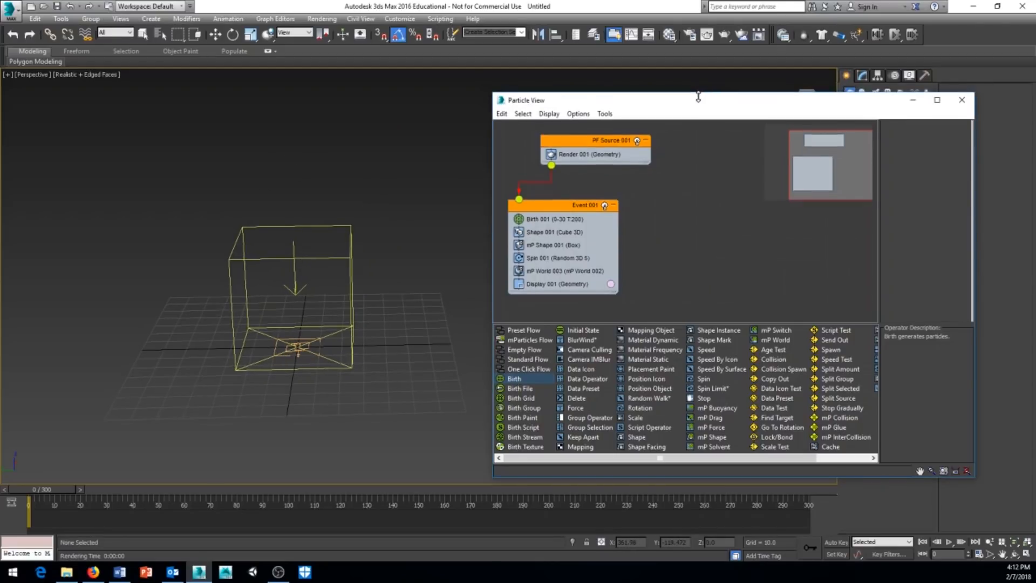
{"action": "left_click_drag", "start_coordinate": [707, 102], "coordinate": [537, 87]}
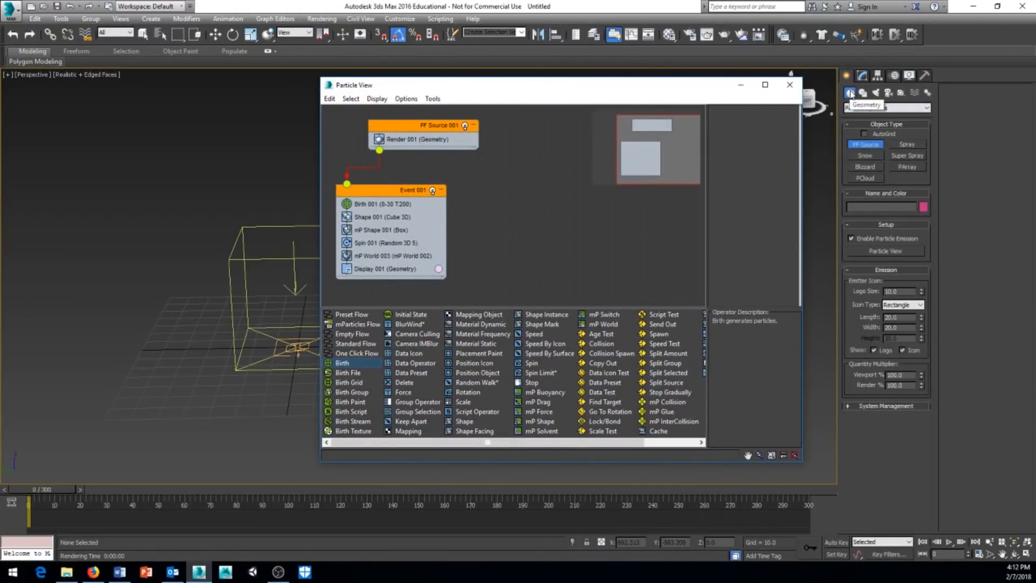
{"action": "left_click", "coordinate": [925, 108]}
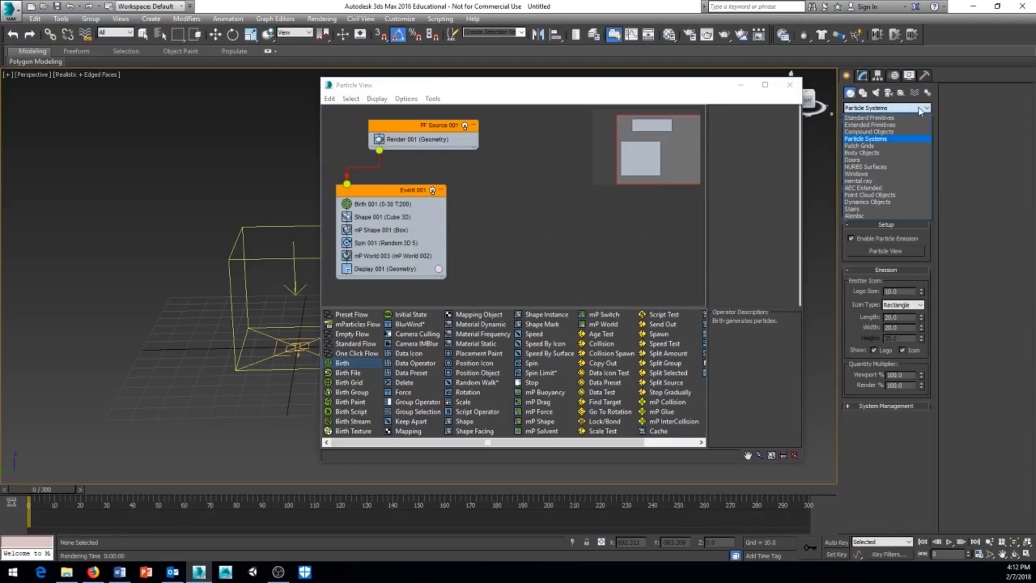
{"action": "left_click", "coordinate": [882, 118]}
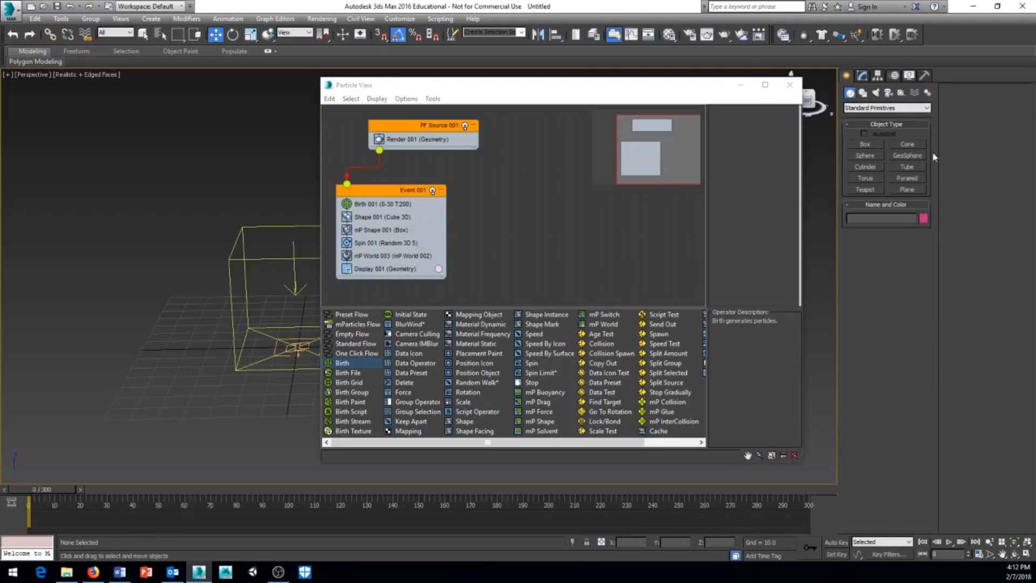
{"action": "left_click", "coordinate": [908, 156]}
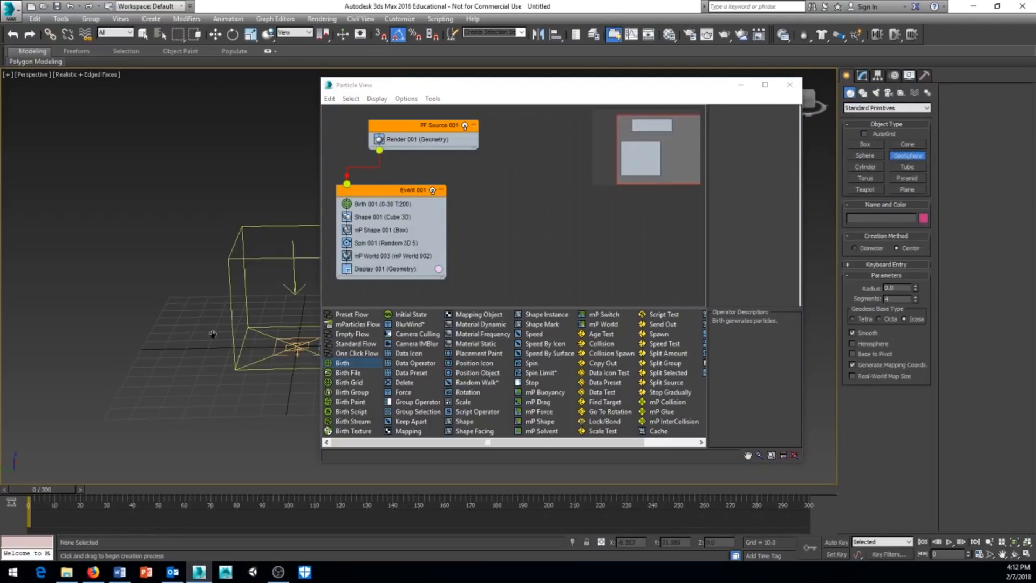
{"action": "scroll", "coordinate": [147, 322], "scroll_direction": "up", "scroll_amount": 5}
{"action": "middle_click_drag", "start_coordinate": [146, 322], "coordinate": [150, 325]}
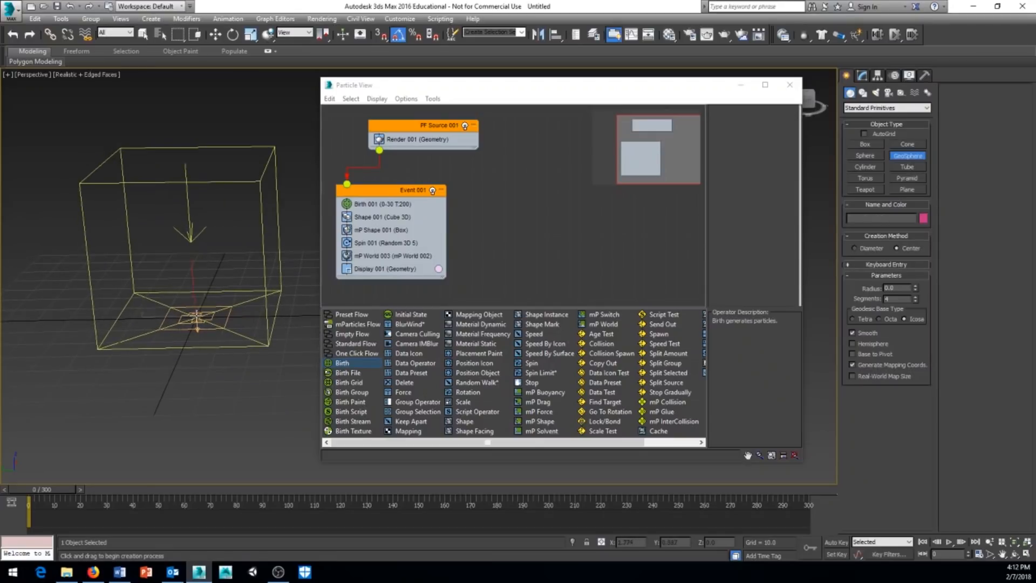
{"action": "left_click_drag", "start_coordinate": [194, 315], "coordinate": [193, 246]}
{"action": "key", "text": "w"}
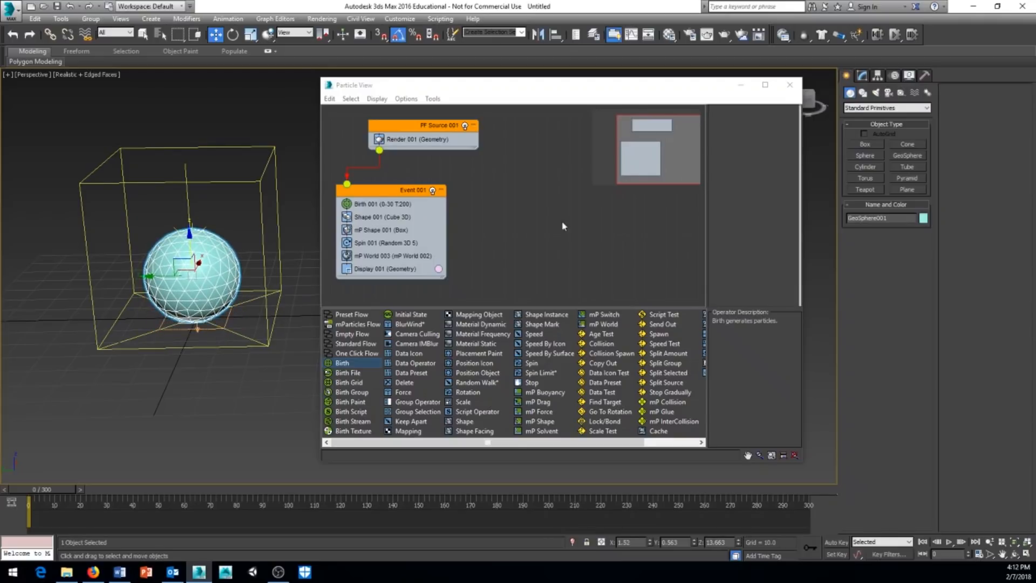
- Set the GeoSphere's radius to 15
{"action": "left_click", "coordinate": [862, 75]}
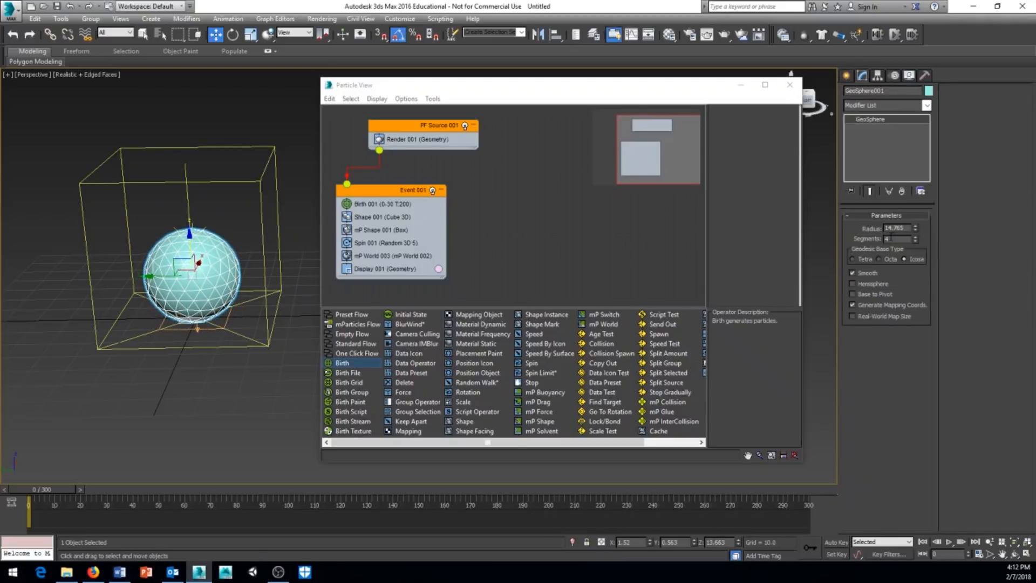
{"action": "middle_click_drag", "start_coordinate": [196, 343], "coordinate": [196, 340]}
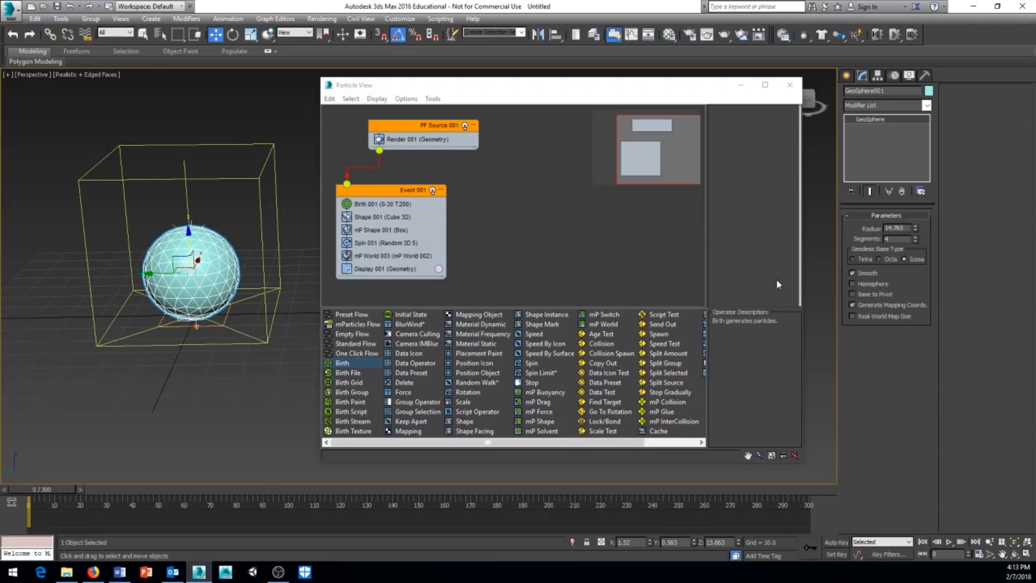
{"action": "double_click", "coordinate": [895, 227]}
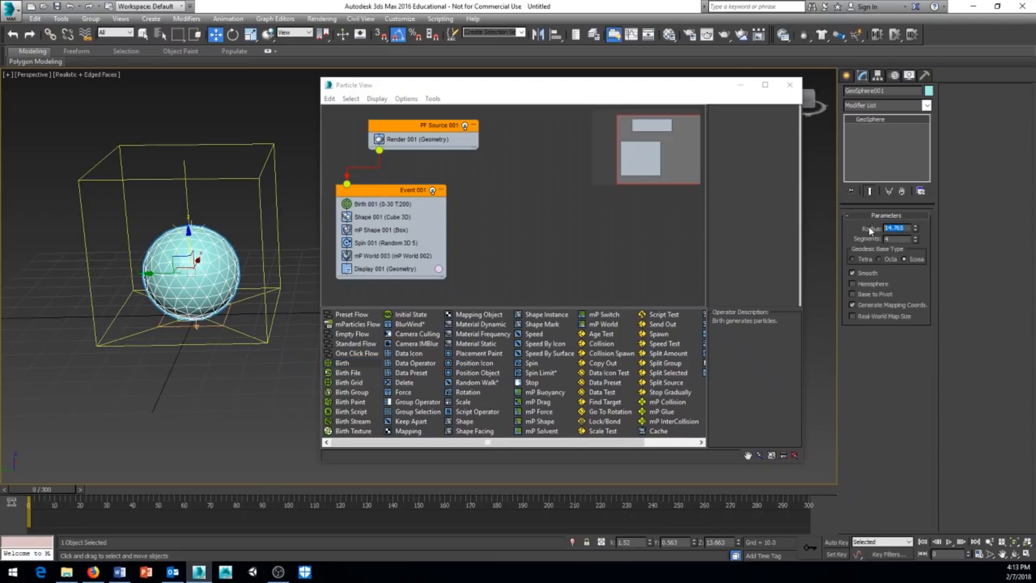
{"action": "type", "text": "15"}
{"action": "key", "text": "Return"}
{"action": "middle_click_drag", "start_coordinate": [136, 376], "coordinate": [200, 370], "text": "alt"}
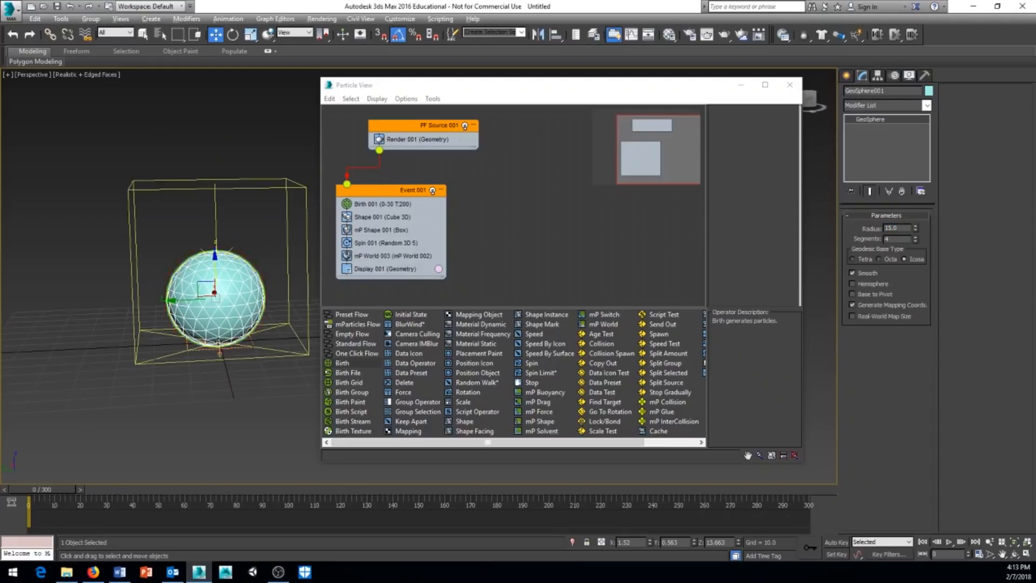
- Add a Position Object operator below Shape 001 in Event 001 and assign GeoSphere001 as its emitter object
{"action": "scroll", "coordinate": [222, 319], "scroll_direction": "up", "scroll_amount": 3}
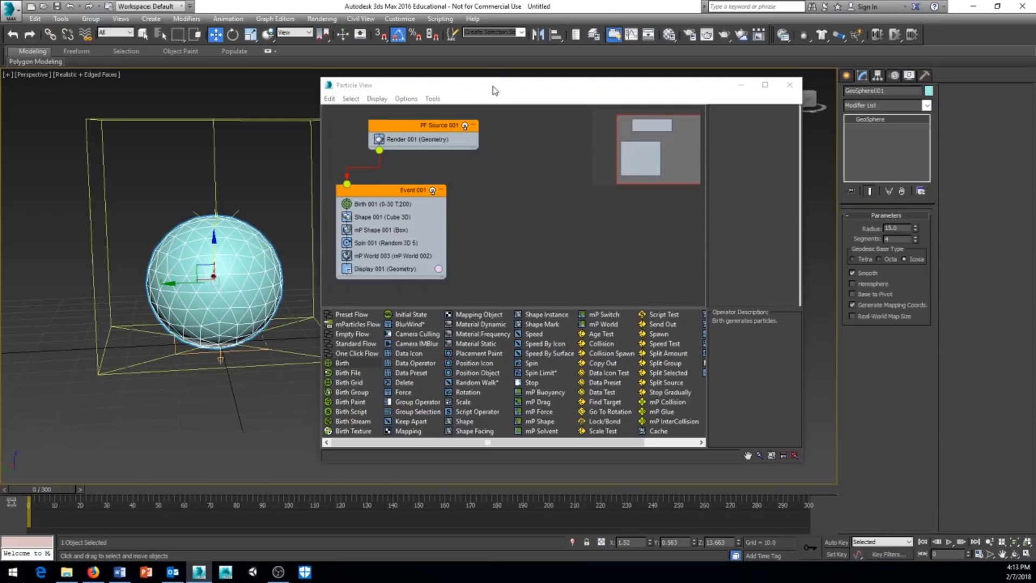
{"action": "left_click_drag", "start_coordinate": [494, 90], "coordinate": [645, 83]}
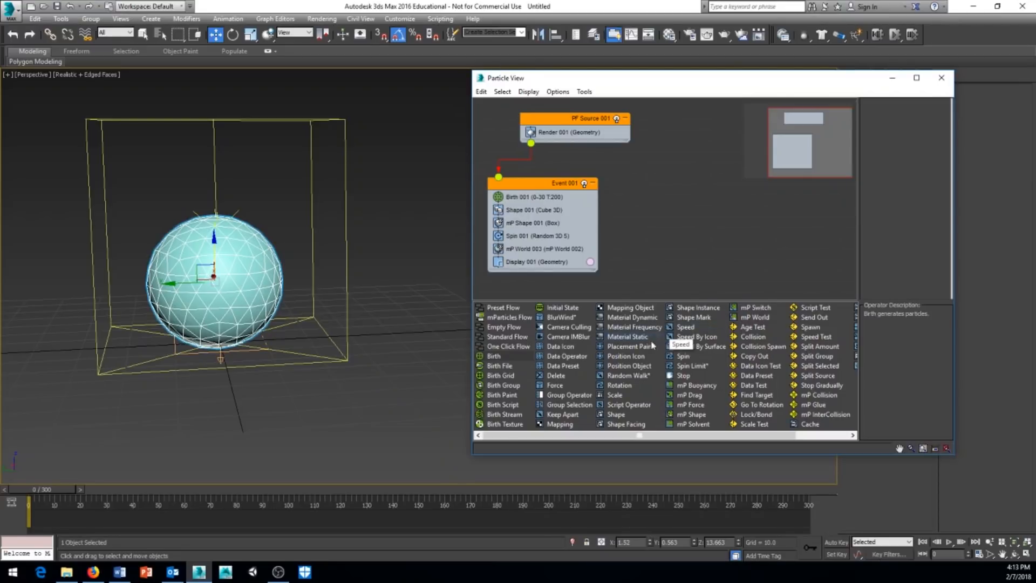
{"action": "left_click_drag", "start_coordinate": [627, 368], "coordinate": [556, 215]}
{"action": "left_click", "coordinate": [531, 224]}
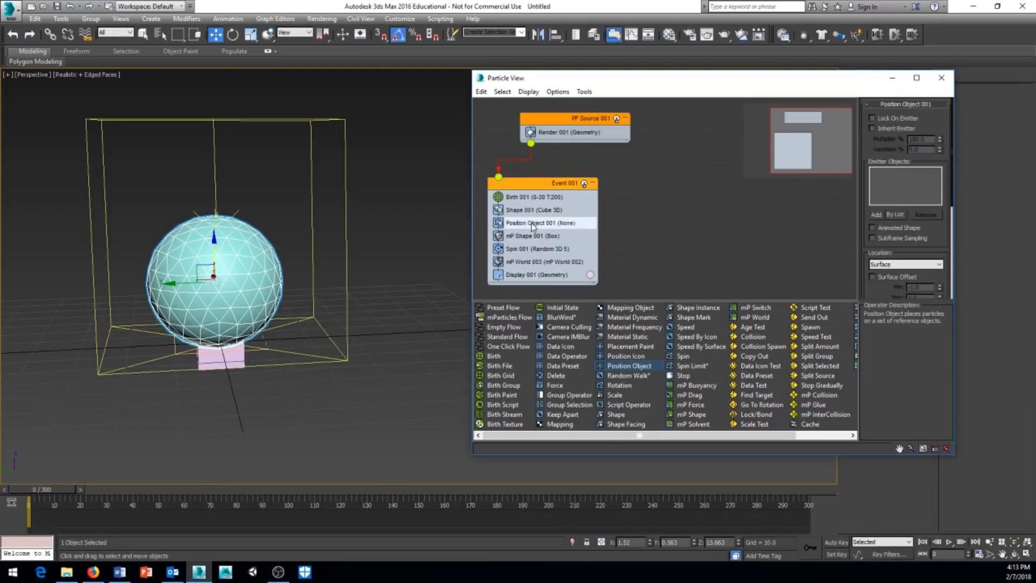
{"action": "left_click", "coordinate": [875, 215]}
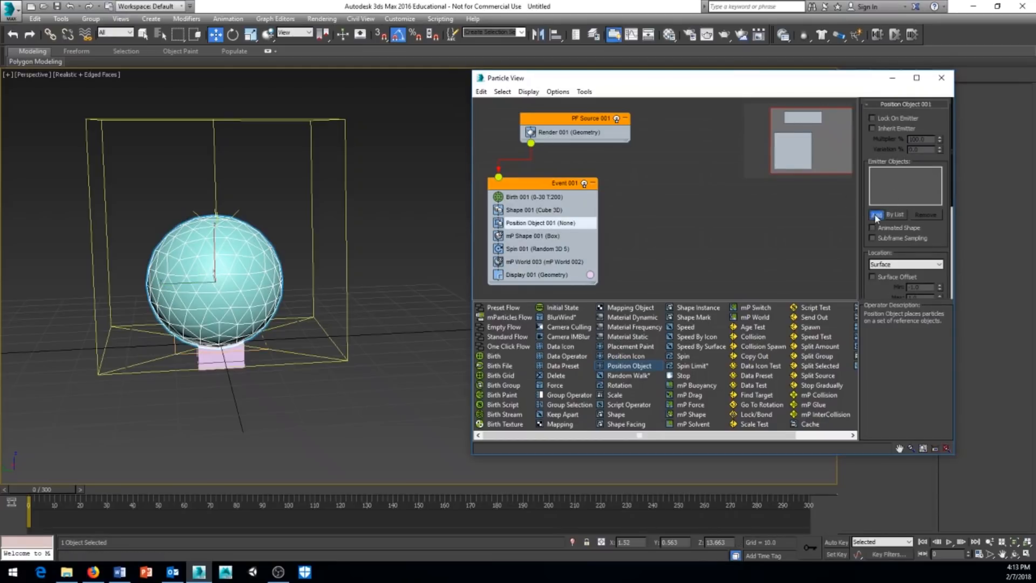
{"action": "left_click", "coordinate": [259, 240]}
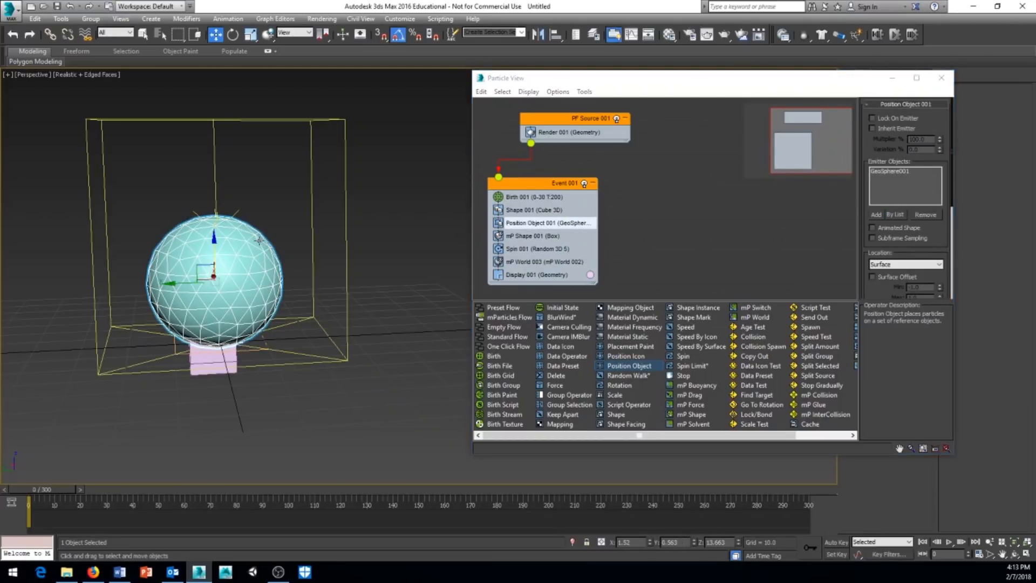
{"action": "middle_click_drag", "start_coordinate": [332, 237], "coordinate": [339, 232]}
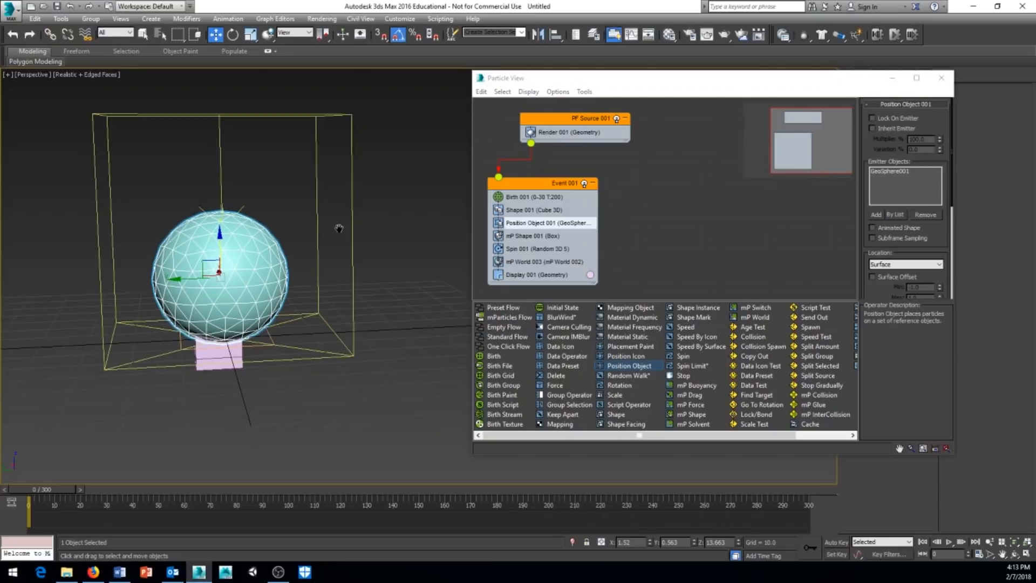
- Change the 3D particle shape of the Shape 001 operator to Sphere 20-sides
{"action": "left_click", "coordinate": [523, 213]}
{"action": "left_click", "coordinate": [523, 211]}
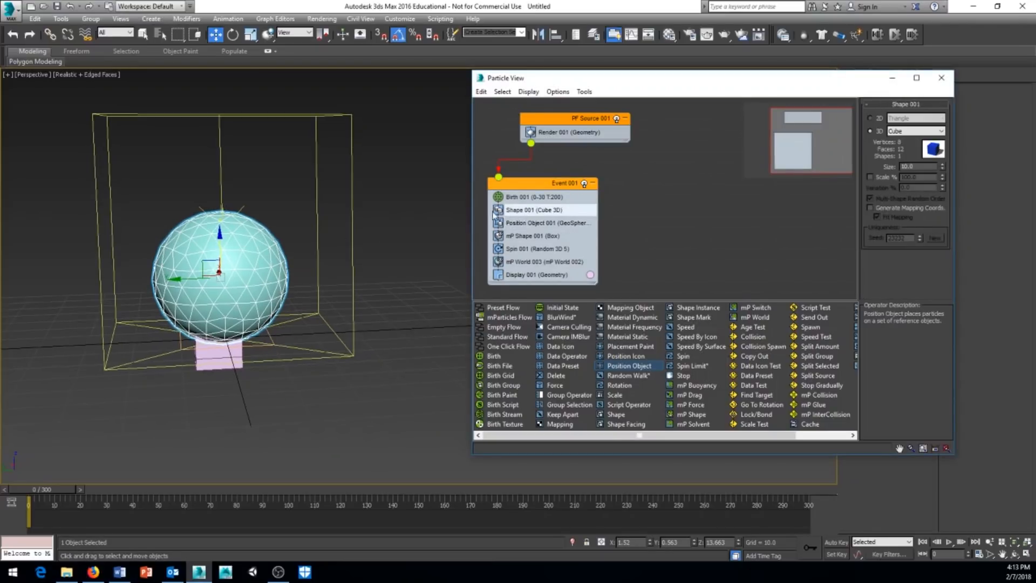
{"action": "left_click", "coordinate": [942, 132]}
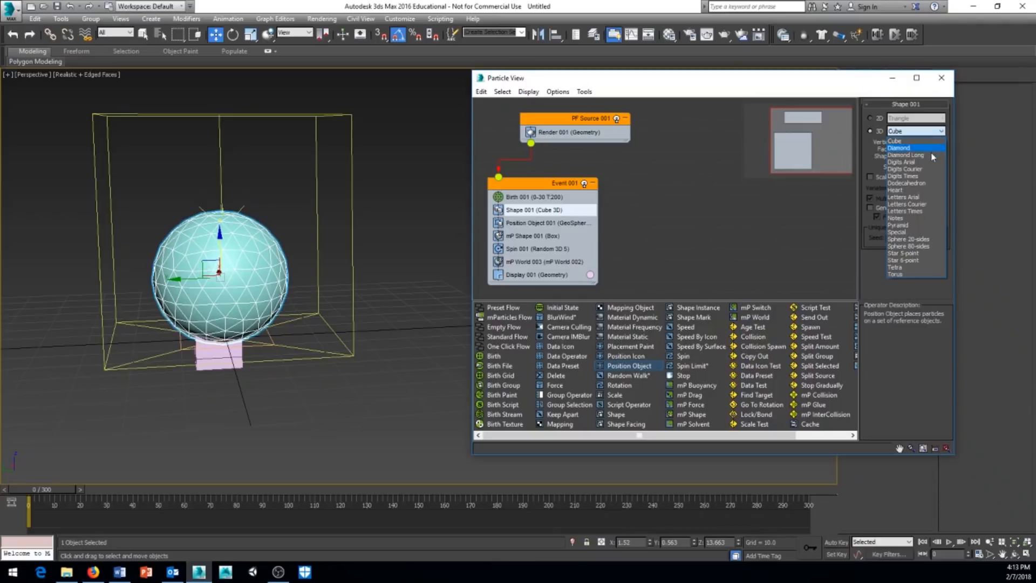
{"action": "left_click", "coordinate": [908, 240]}
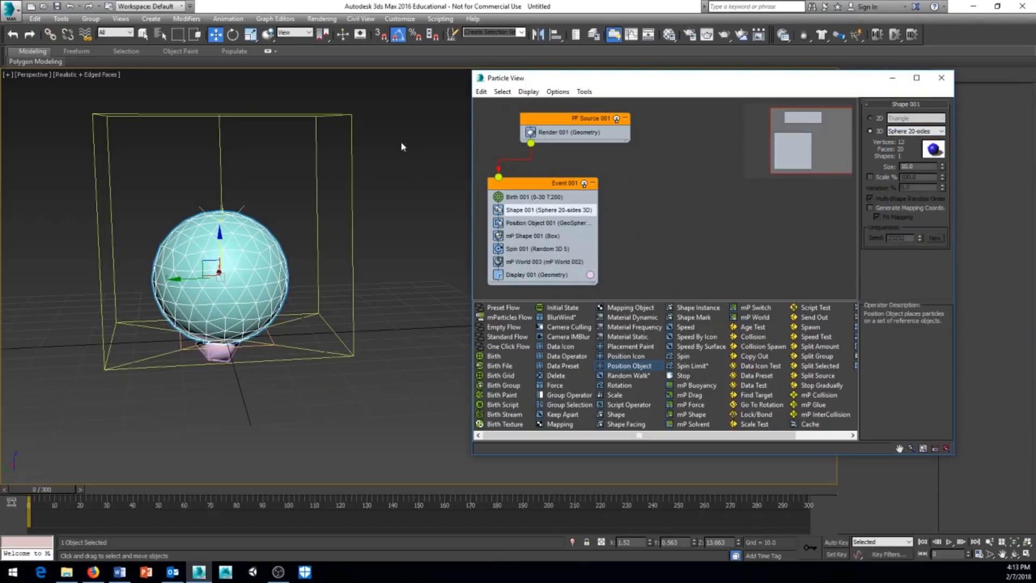
{"action": "scroll", "coordinate": [402, 147], "scroll_direction": "up", "scroll_amount": 4}
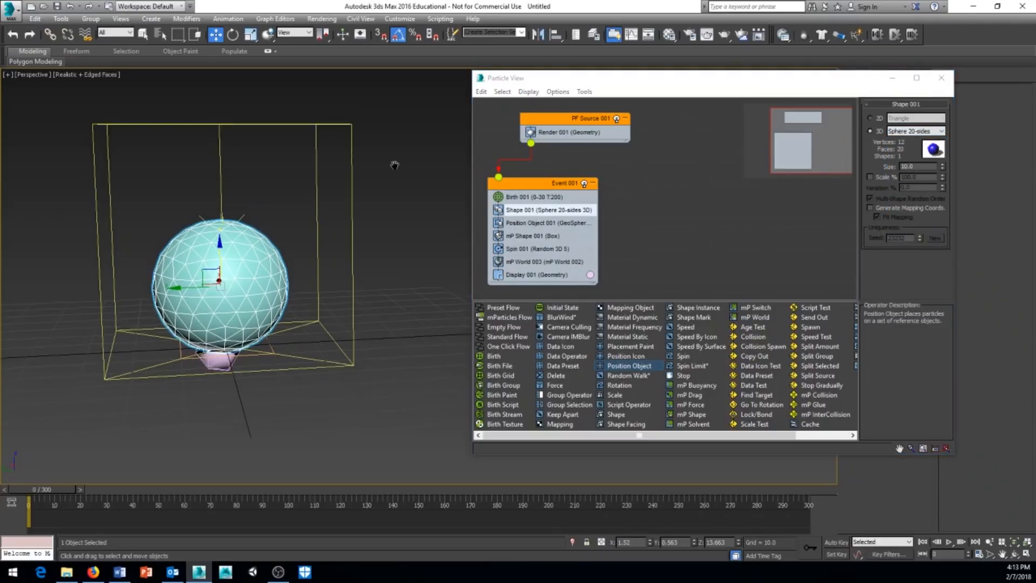
- Set the Birth 001 operator's Emit Stop to 0 so all particles are born at the first frame
{"action": "left_click", "coordinate": [526, 198]}
{"action": "middle_click_drag", "start_coordinate": [423, 186], "coordinate": [439, 178]}
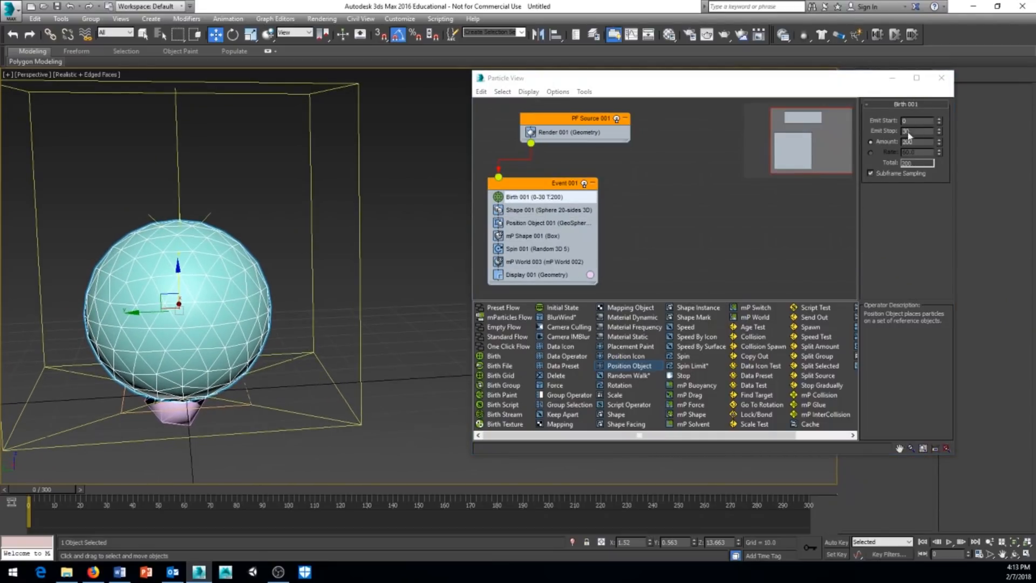
{"action": "right_click", "coordinate": [940, 131]}
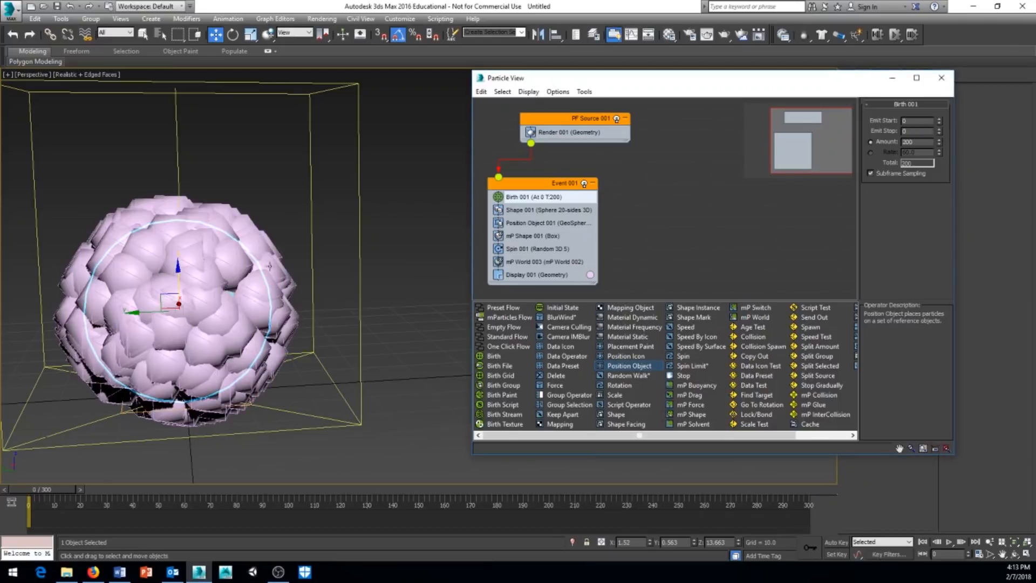
{"action": "middle_click_drag", "start_coordinate": [384, 202], "coordinate": [406, 186]}
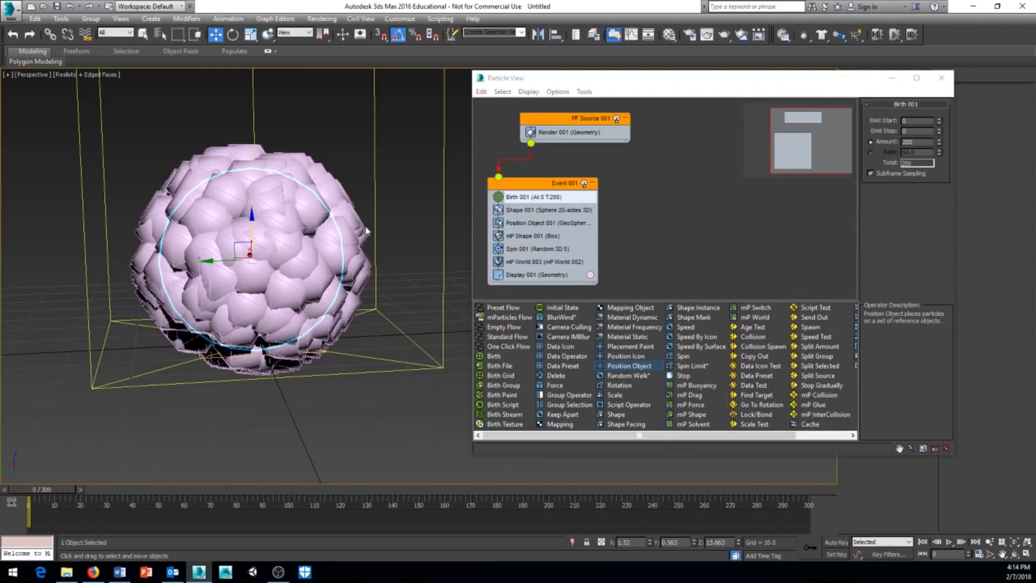
{"action": "middle_click_drag", "start_coordinate": [433, 178], "coordinate": [413, 200]}
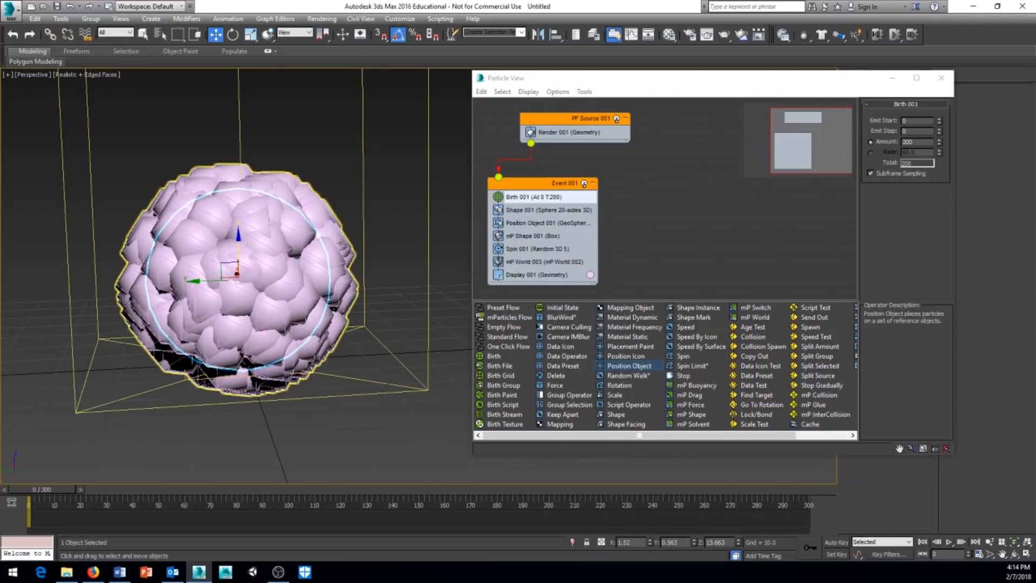
- Expose the GeoSphere by setting Birth 001's Emit Stop to 7, and look up the sphere's vertex count in its Object Properties
{"action": "left_click", "coordinate": [939, 129]}
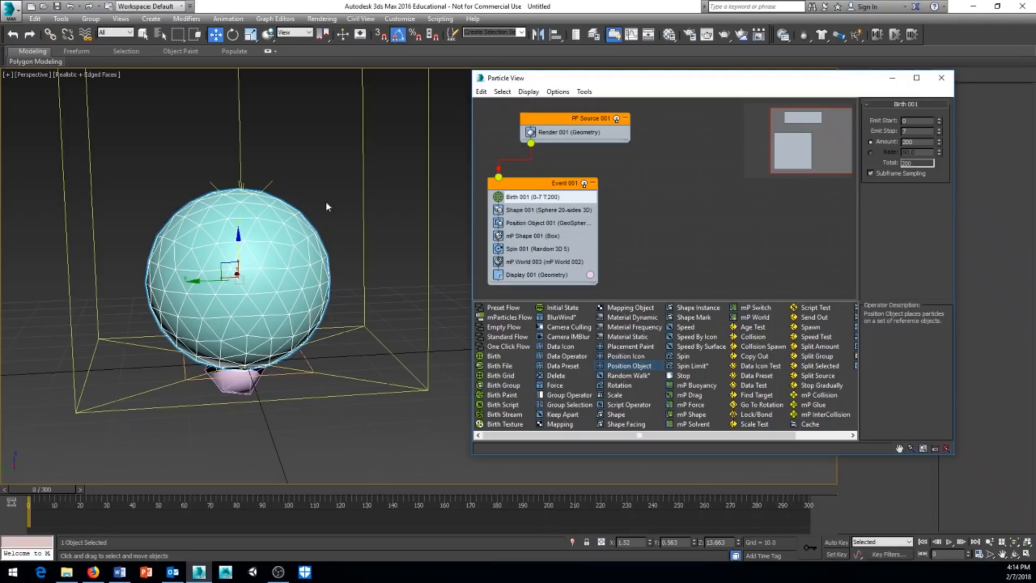
{"action": "middle_click_drag", "start_coordinate": [325, 200], "coordinate": [345, 179]}
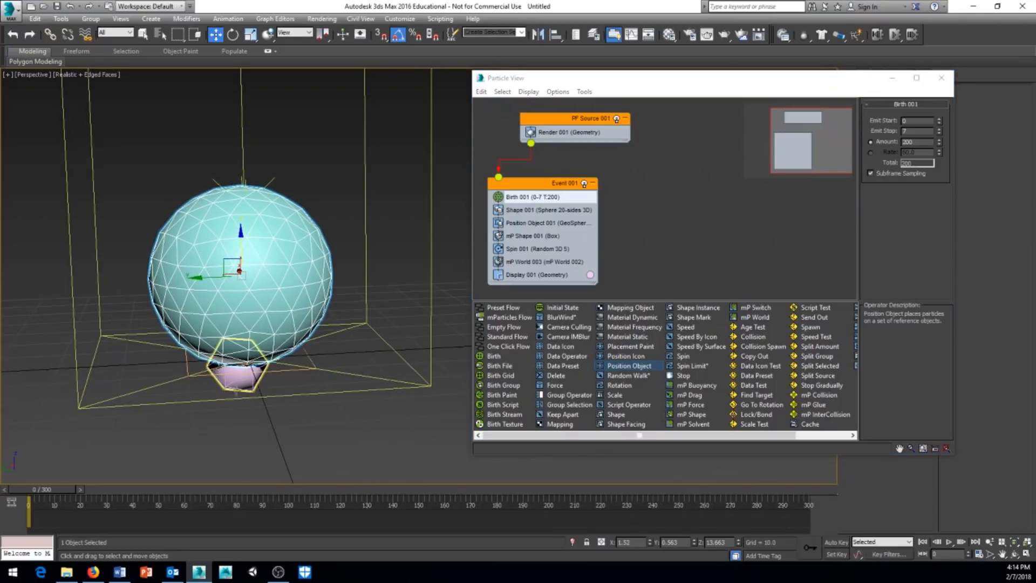
{"action": "left_click", "coordinate": [341, 168]}
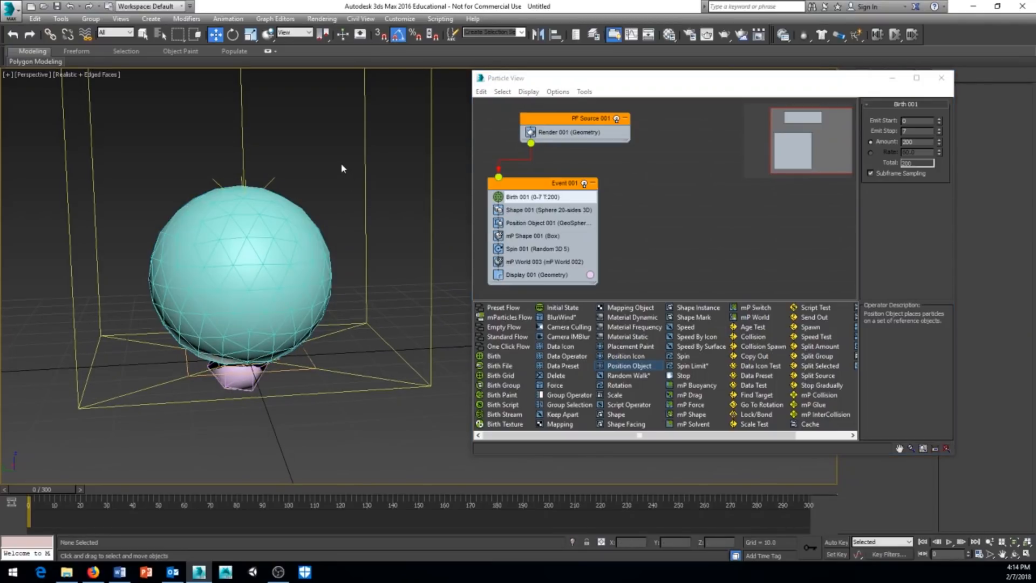
{"action": "right_click", "coordinate": [280, 220]}
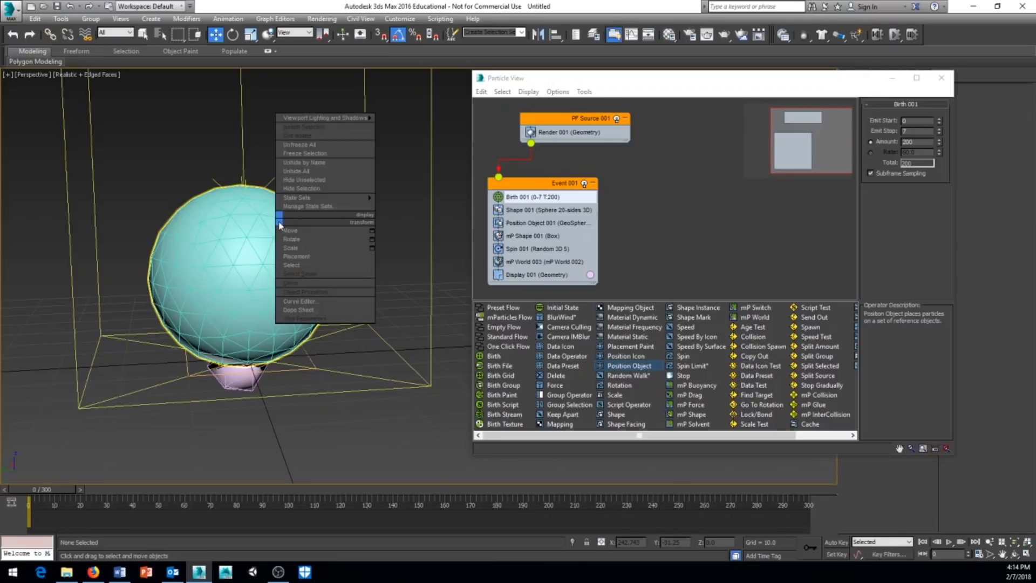
{"action": "left_click", "coordinate": [291, 239]}
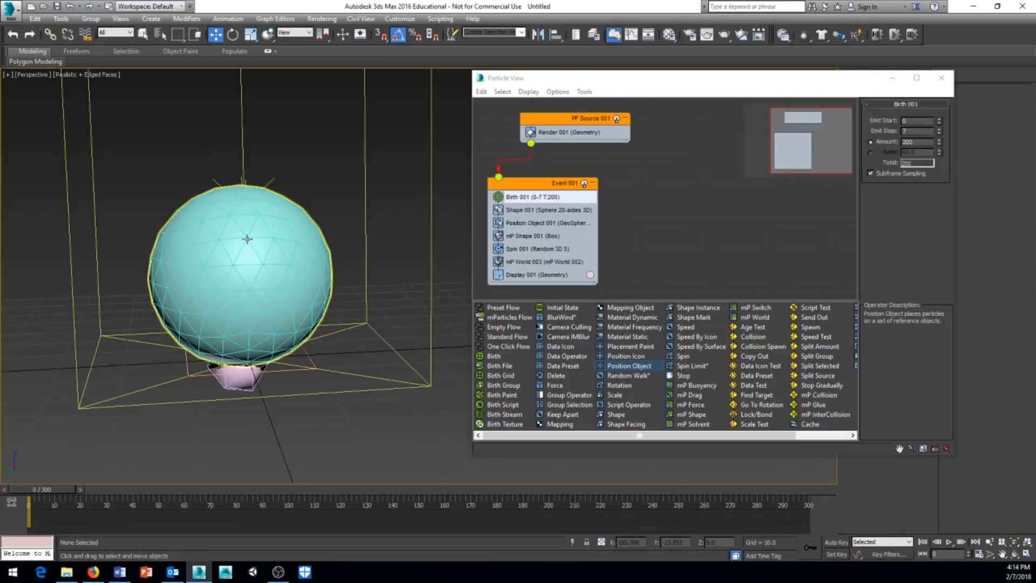
{"action": "right_click", "coordinate": [292, 239]}
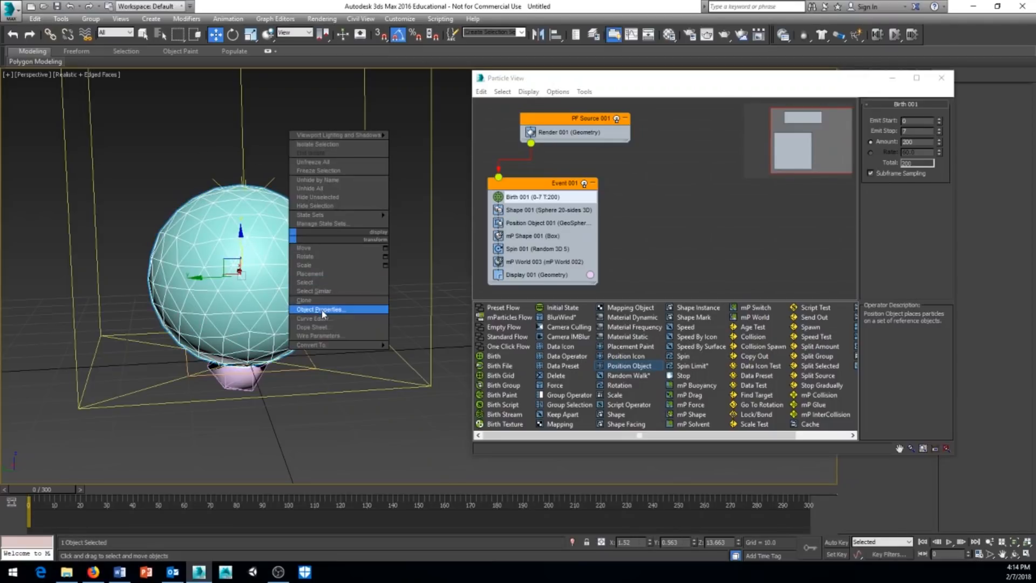
{"action": "left_click", "coordinate": [322, 312]}
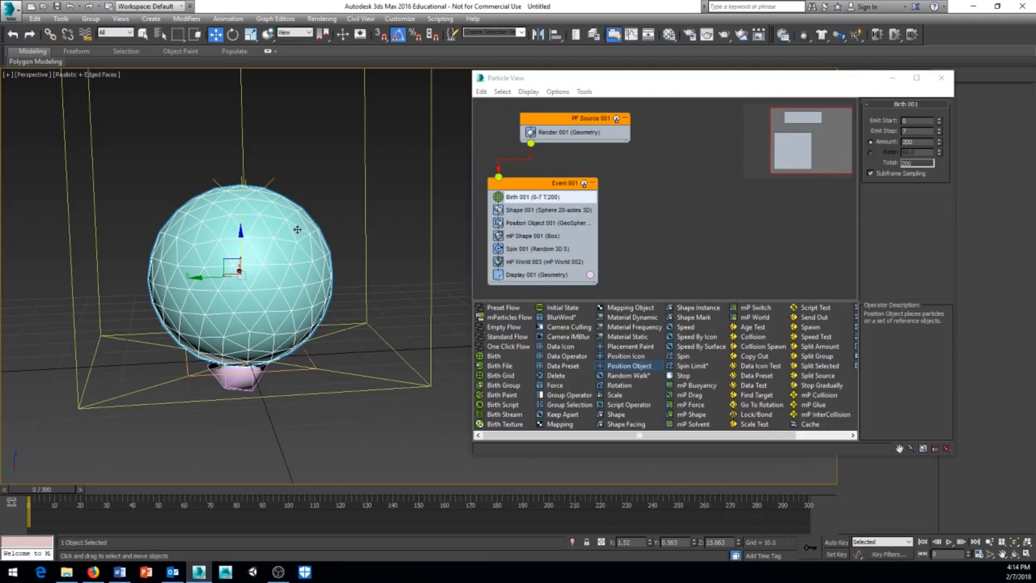
{"action": "right_click", "coordinate": [308, 216]}
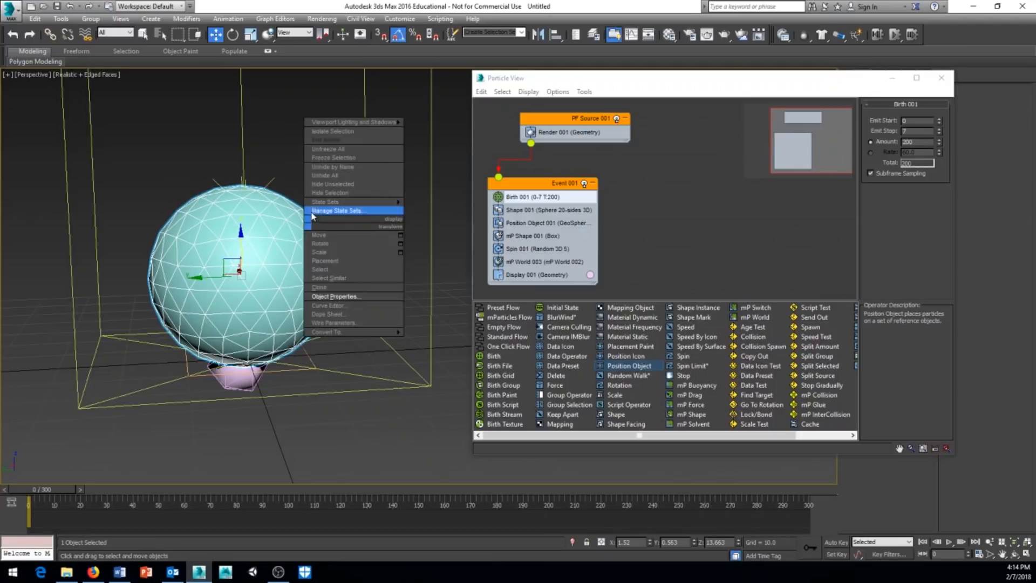
{"action": "left_click", "coordinate": [338, 296]}
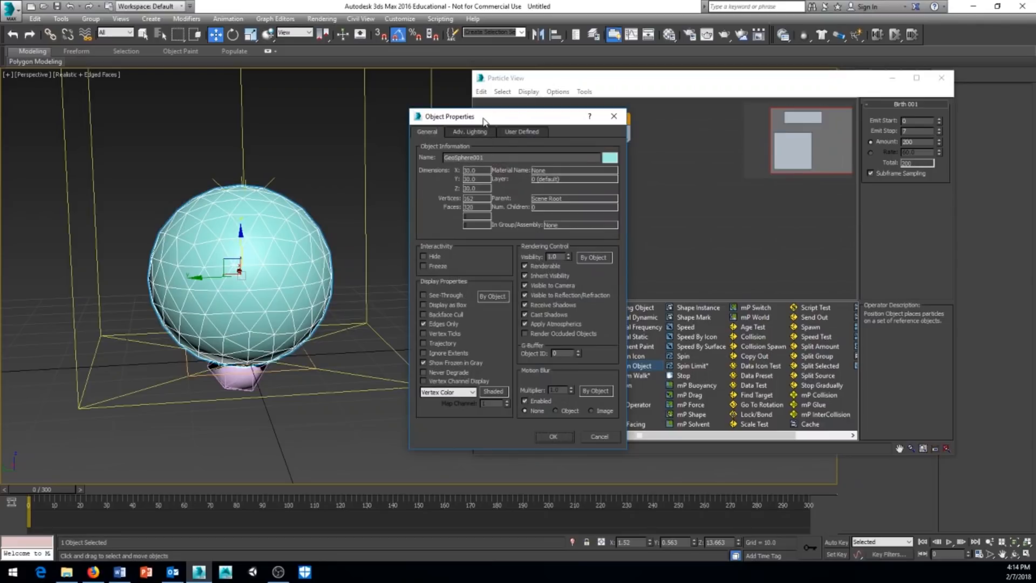
{"action": "left_click_drag", "start_coordinate": [484, 117], "coordinate": [288, 100]}
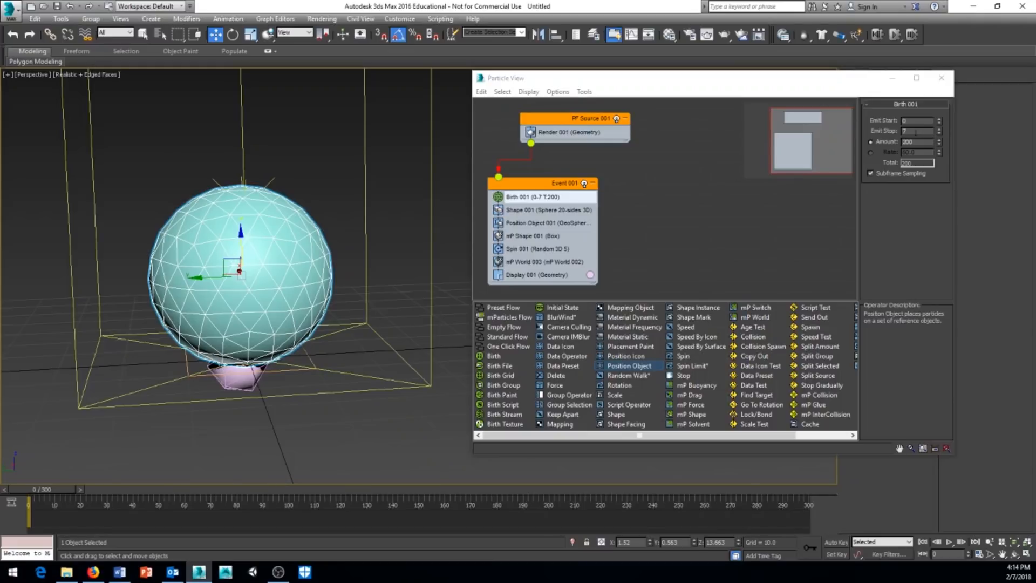
- Set the Birth 001 operator's Emit Stop to 0 and its Amount to 162
{"action": "right_click", "coordinate": [937, 131]}
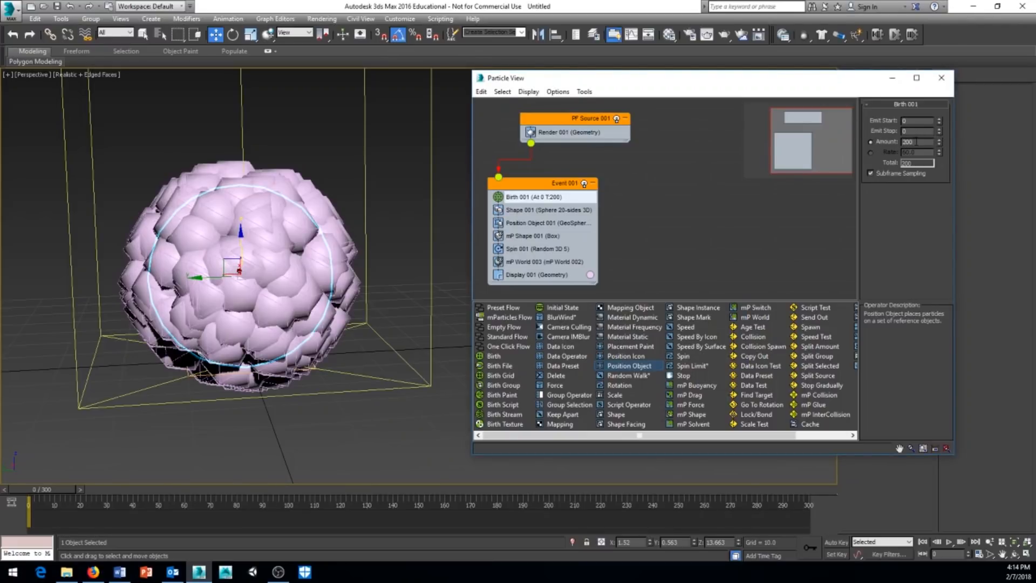
{"action": "type", "text": "162"}
{"action": "key", "text": "Return"}
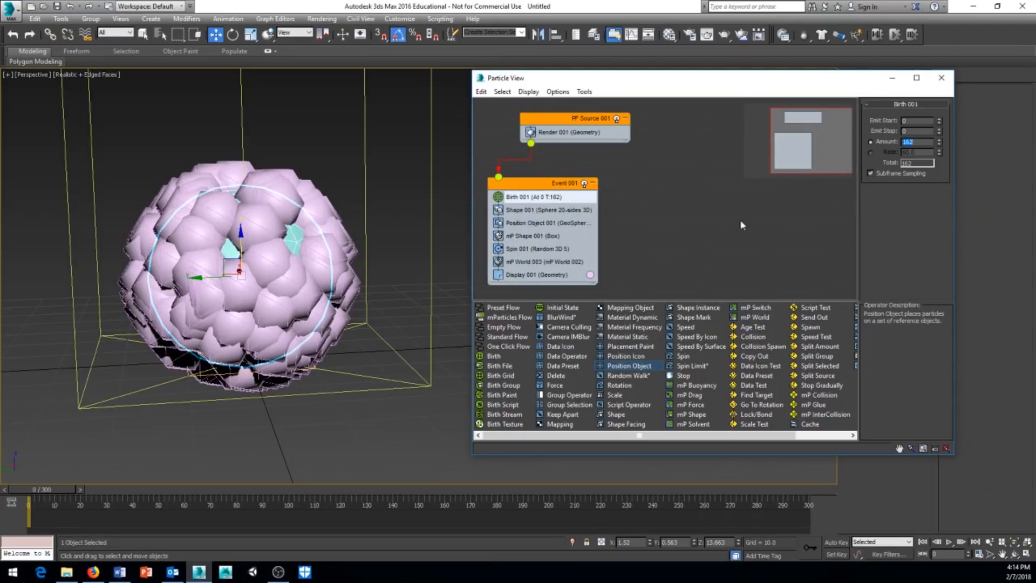
- Reduce the particle size in the Shape 001 operator to 2.0
{"action": "left_click", "coordinate": [522, 212]}
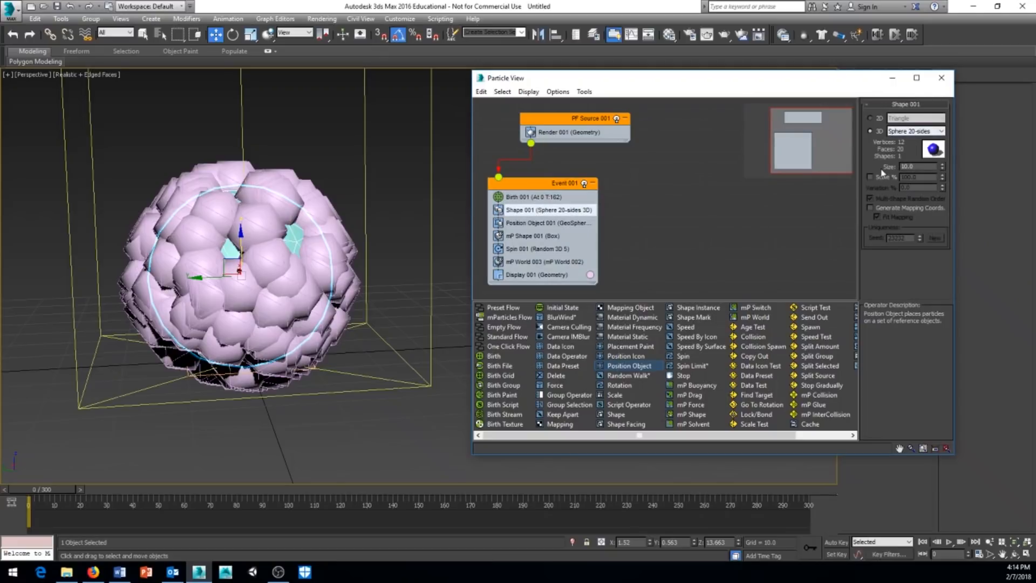
{"action": "left_click_drag", "start_coordinate": [942, 168], "coordinate": [941, 212]}
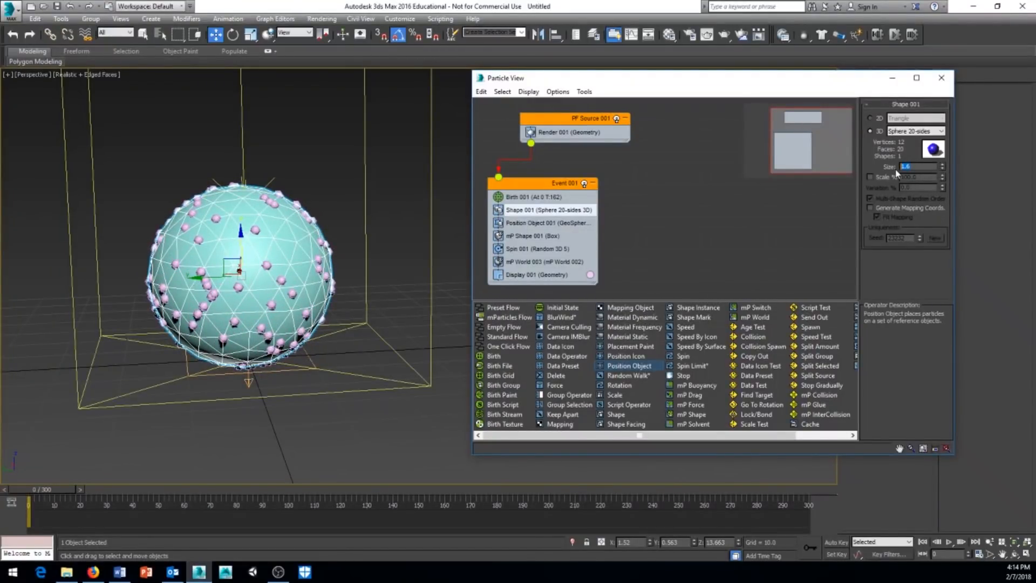
{"action": "type", "text": "2"}
{"action": "key", "text": "Return"}
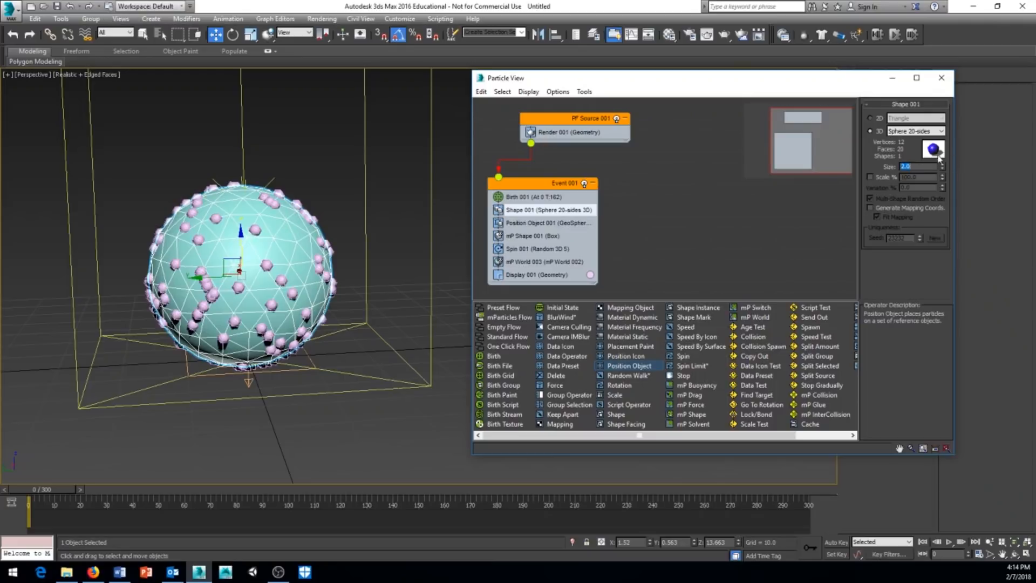
{"action": "middle_click_drag", "start_coordinate": [326, 275], "coordinate": [337, 280]}
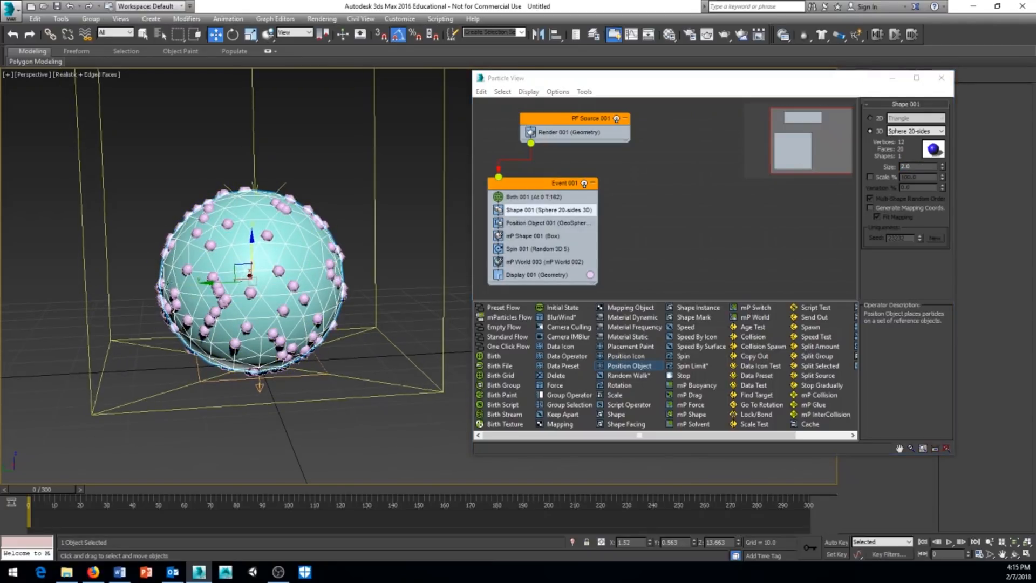
- Set the Position Object 001 operator's Location to Vertices All so particles sit on the GeoSphere's vertices
{"action": "left_click", "coordinate": [540, 224]}
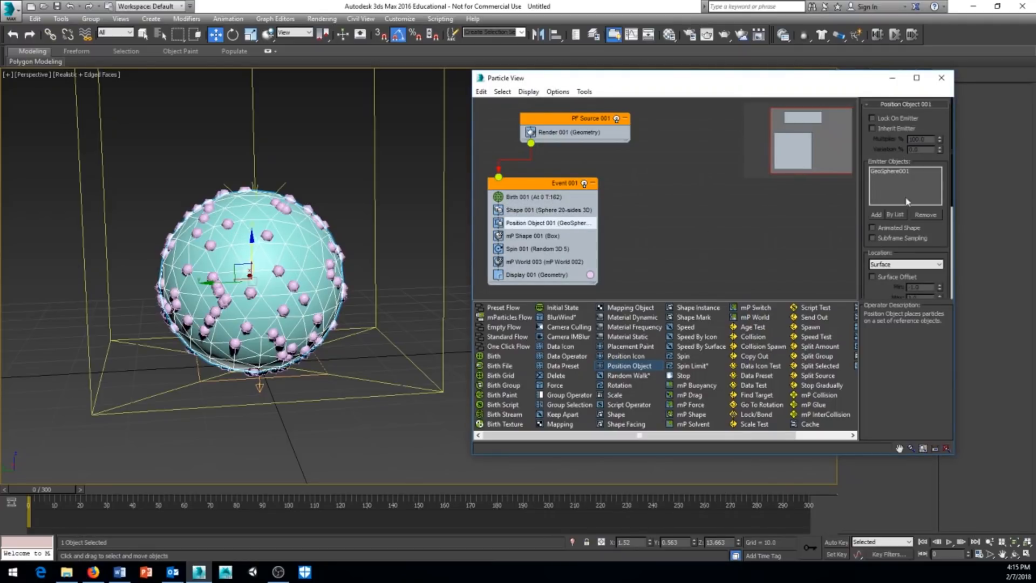
{"action": "left_click_drag", "start_coordinate": [933, 252], "coordinate": [933, 155]}
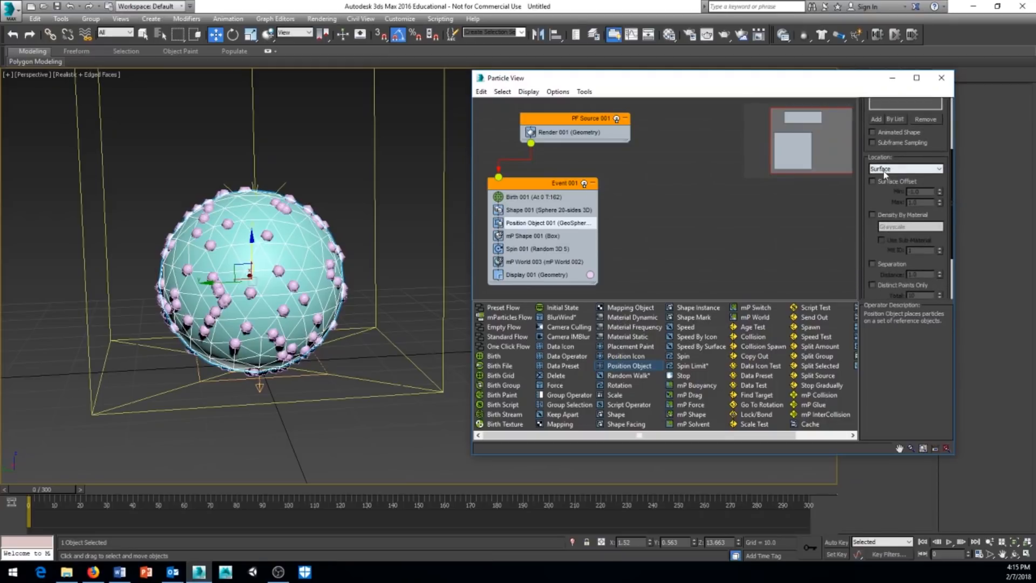
{"action": "left_click", "coordinate": [890, 169]}
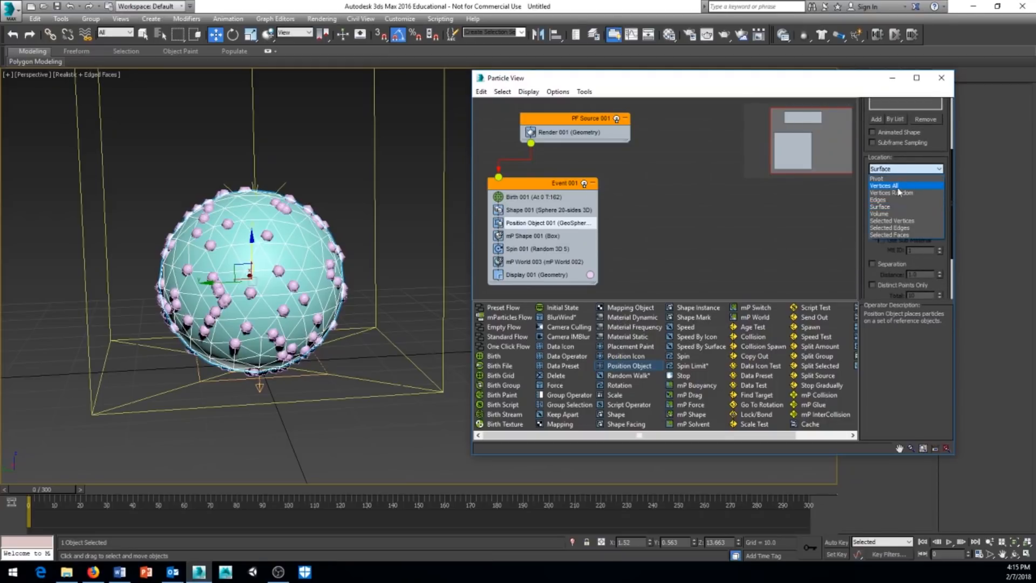
{"action": "left_click", "coordinate": [890, 187]}
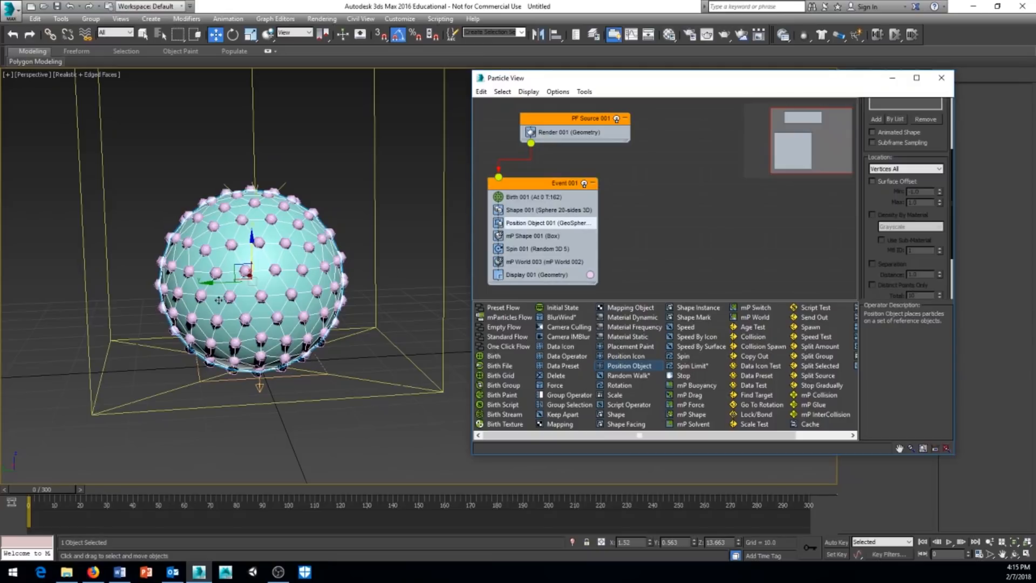
{"action": "middle_click_drag", "start_coordinate": [299, 297], "coordinate": [310, 313]}
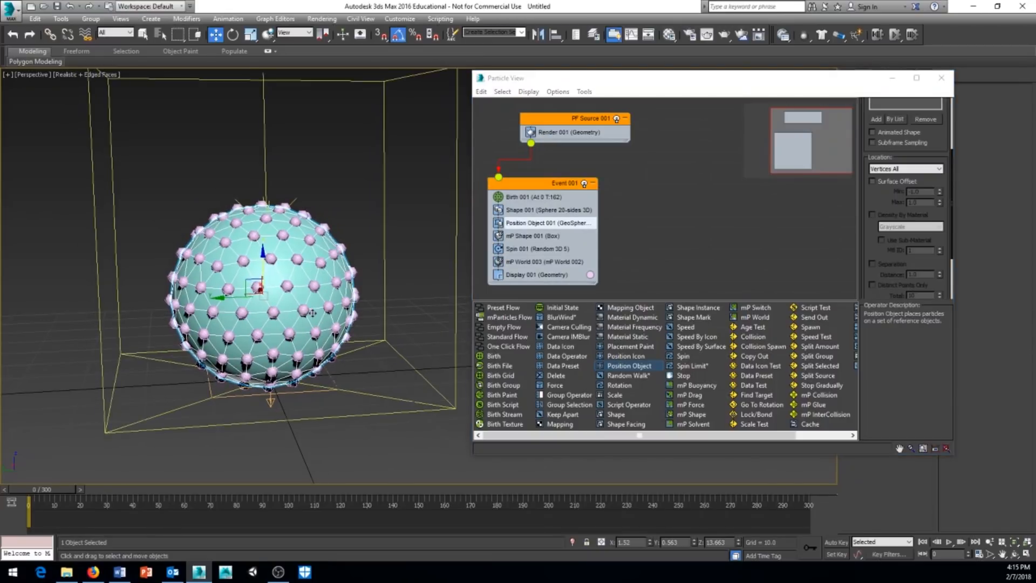
- Clear the Particle View out of the way and clone the original GeoSphere in place as a Copy
{"action": "middle_click_drag", "start_coordinate": [380, 279], "coordinate": [277, 302], "text": "alt"}
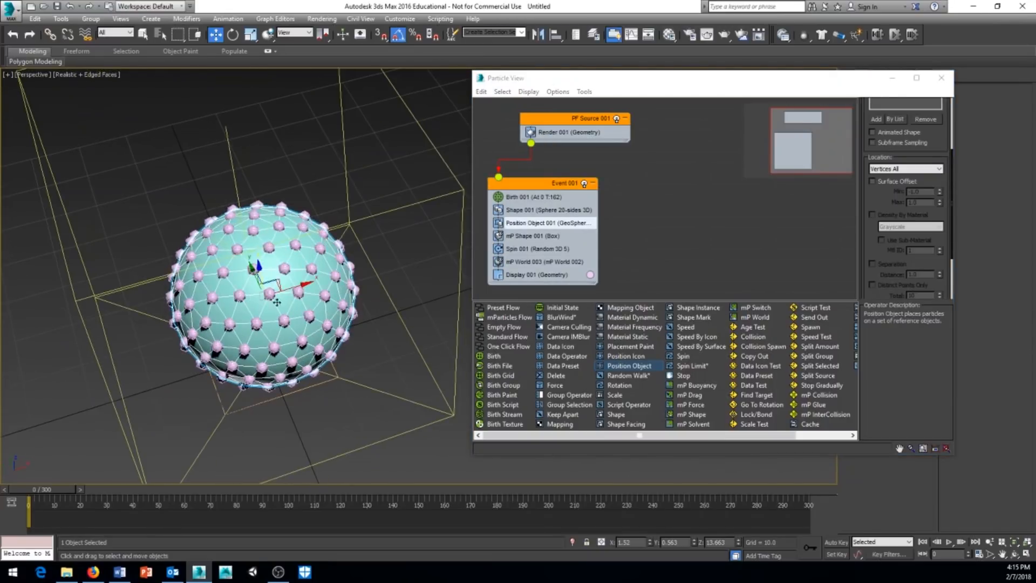
{"action": "middle_click_drag", "start_coordinate": [240, 270], "coordinate": [358, 304], "text": "alt"}
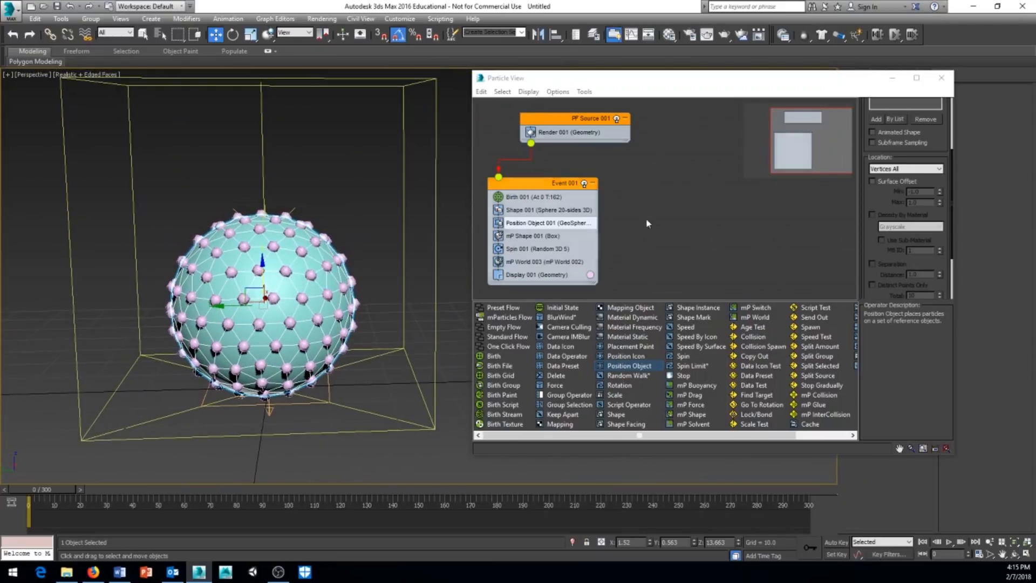
{"action": "left_click", "coordinate": [893, 78]}
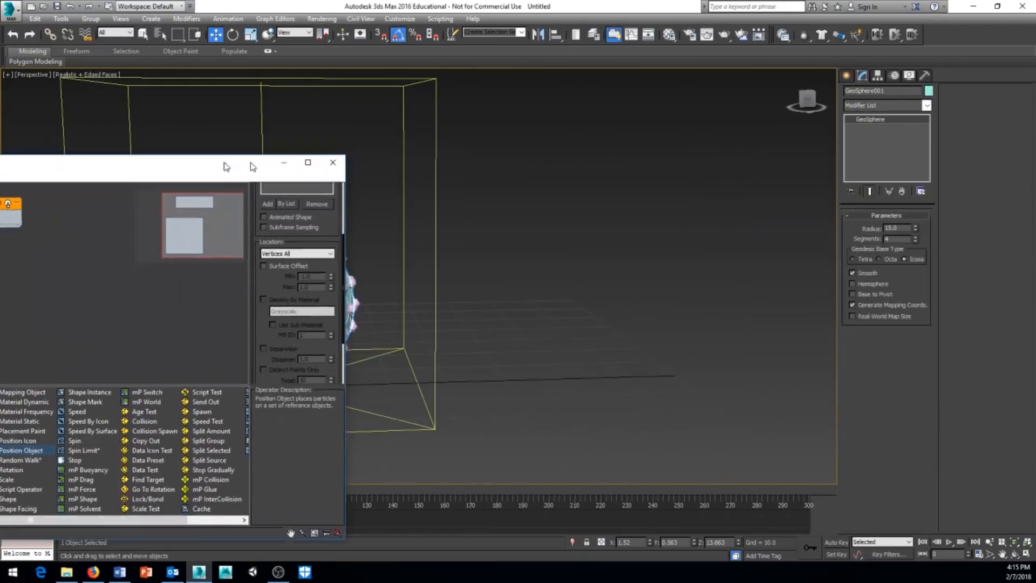
{"action": "left_click", "coordinate": [574, 275]}
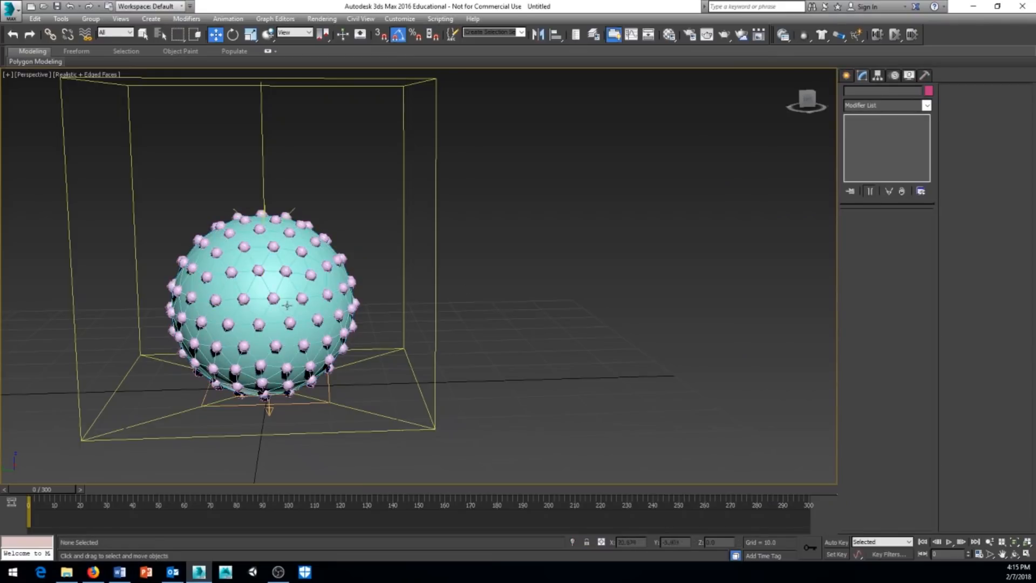
{"action": "right_click", "coordinate": [509, 222]}
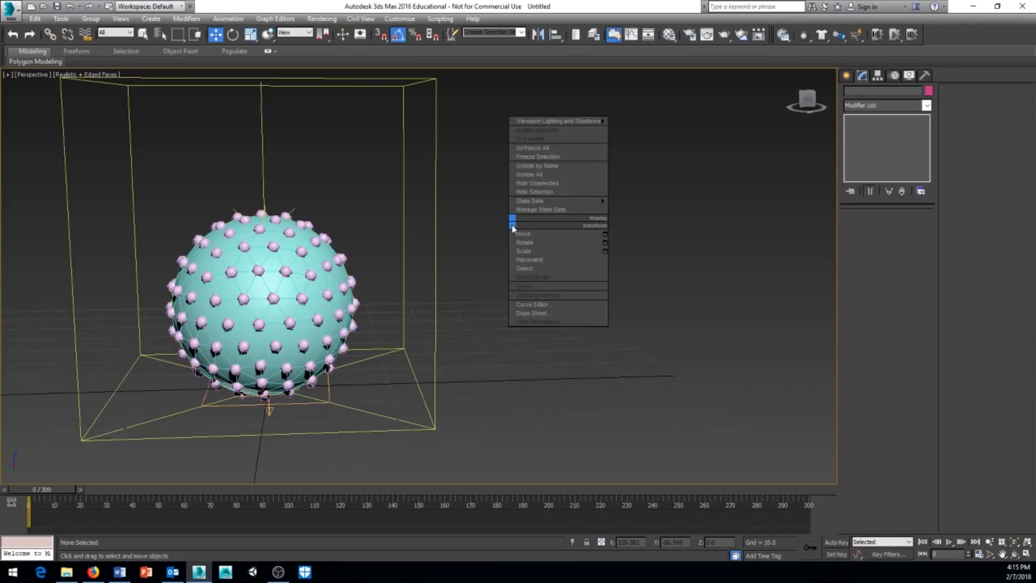
{"action": "left_click", "coordinate": [522, 236]}
{"action": "left_click", "coordinate": [288, 292]}
{"action": "middle_click_drag", "start_coordinate": [230, 272], "coordinate": [238, 266]}
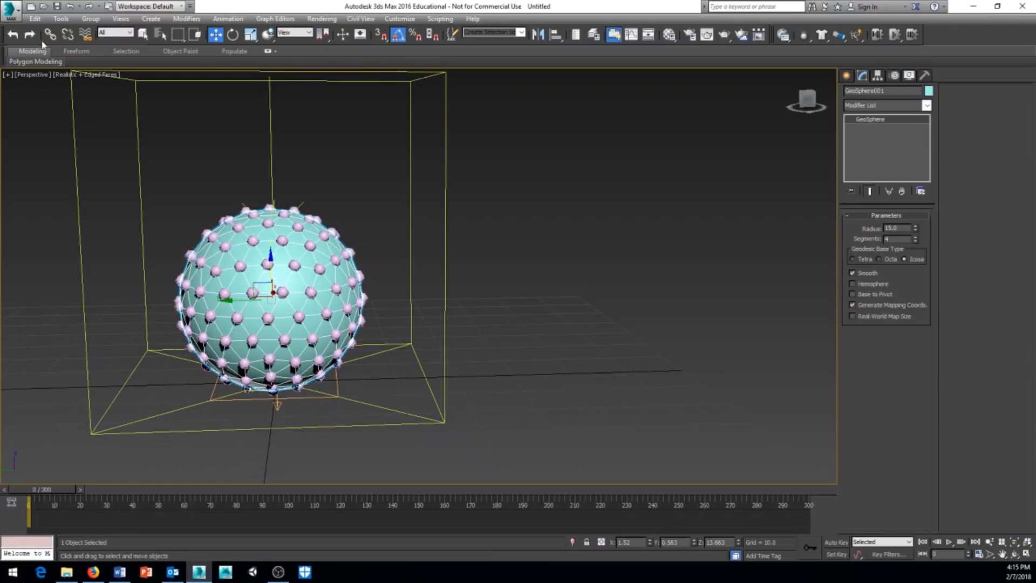
{"action": "left_click", "coordinate": [34, 18]}
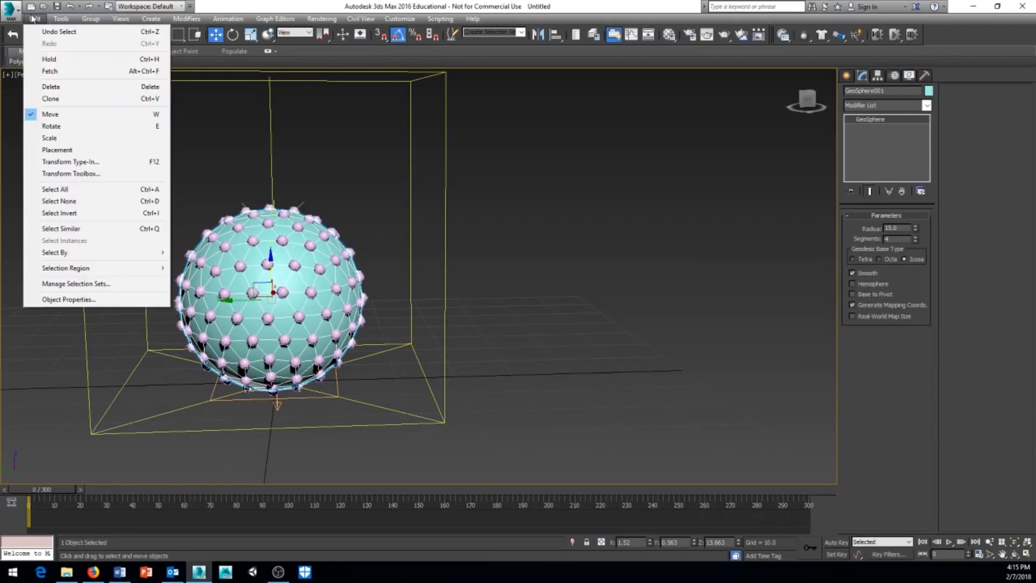
{"action": "left_click", "coordinate": [51, 99]}
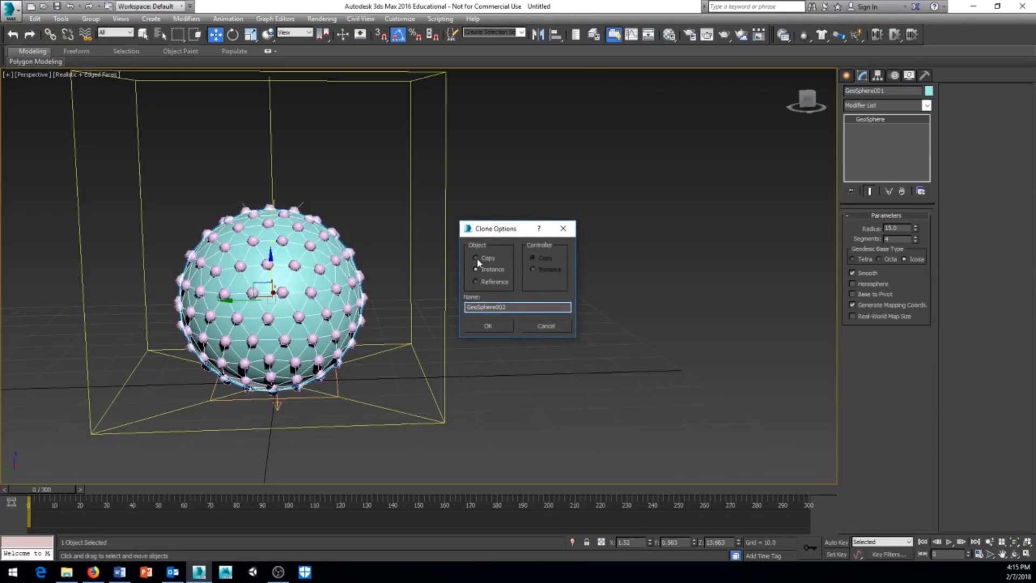
{"action": "left_click", "coordinate": [489, 326]}
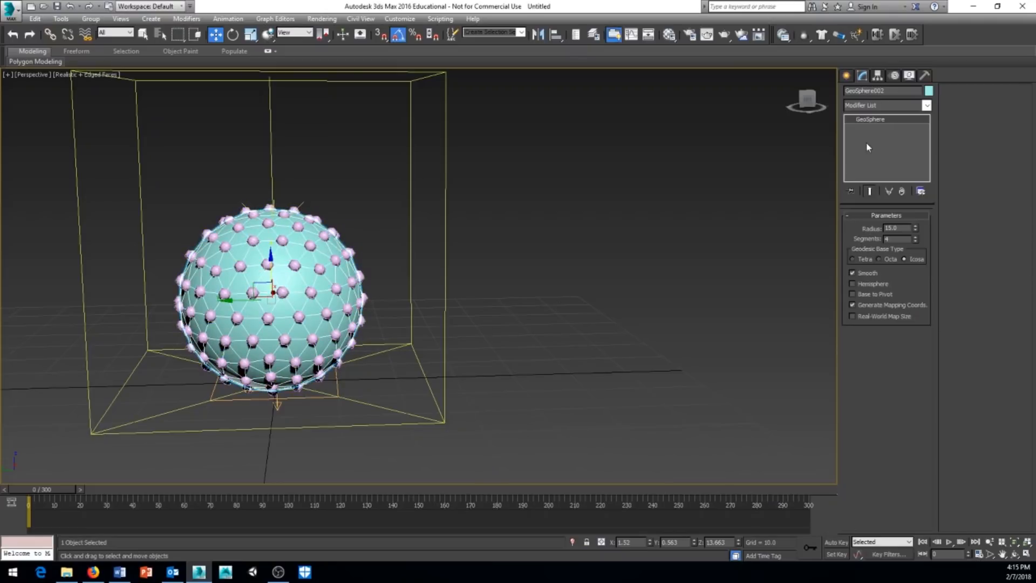
- Apply the Particle Skinner modifier to the cloned GeoSphere
{"action": "left_click", "coordinate": [926, 105]}
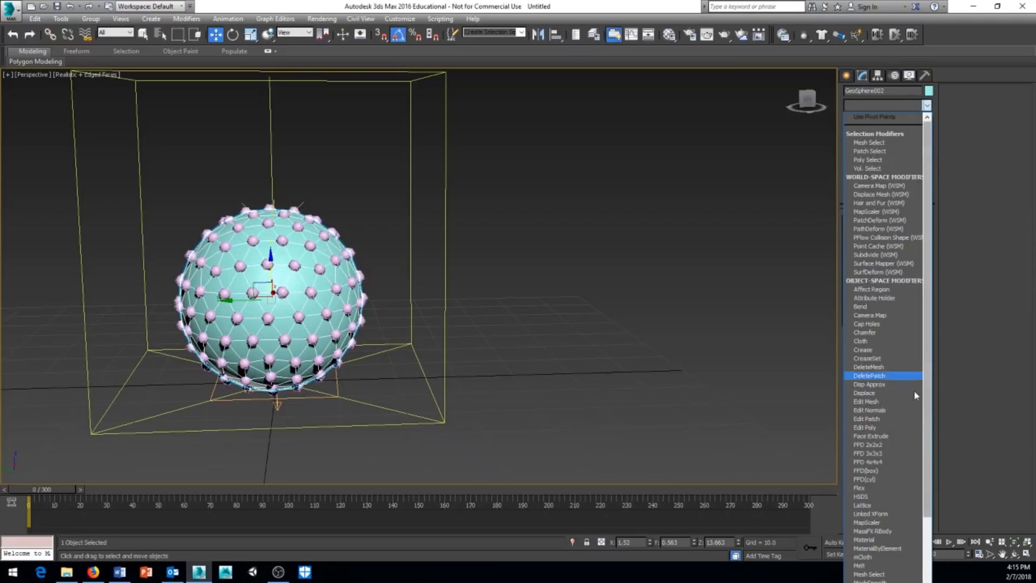
{"action": "scroll", "coordinate": [910, 408], "scroll_direction": "down", "scroll_amount": 10}
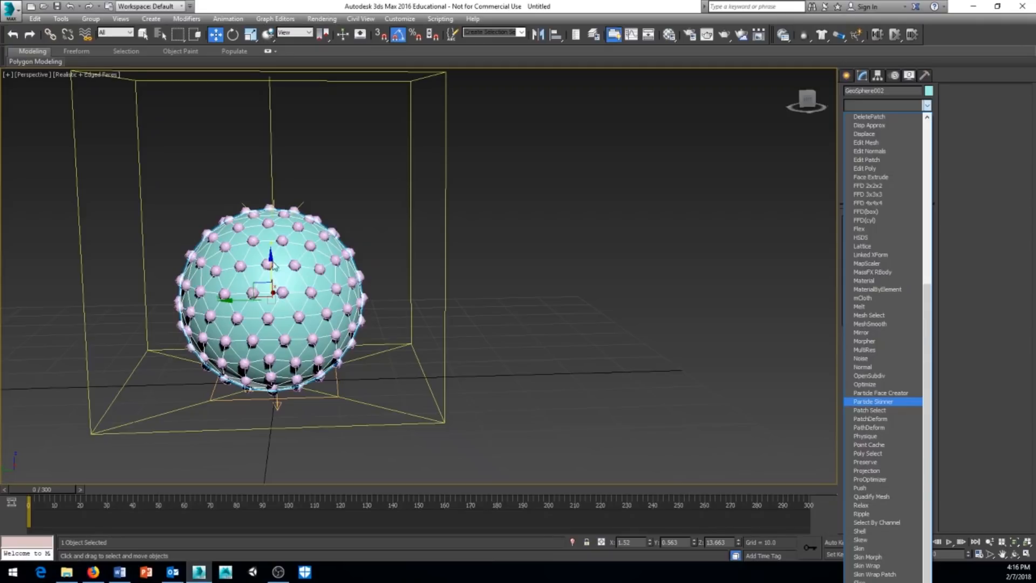
{"action": "left_click", "coordinate": [878, 403]}
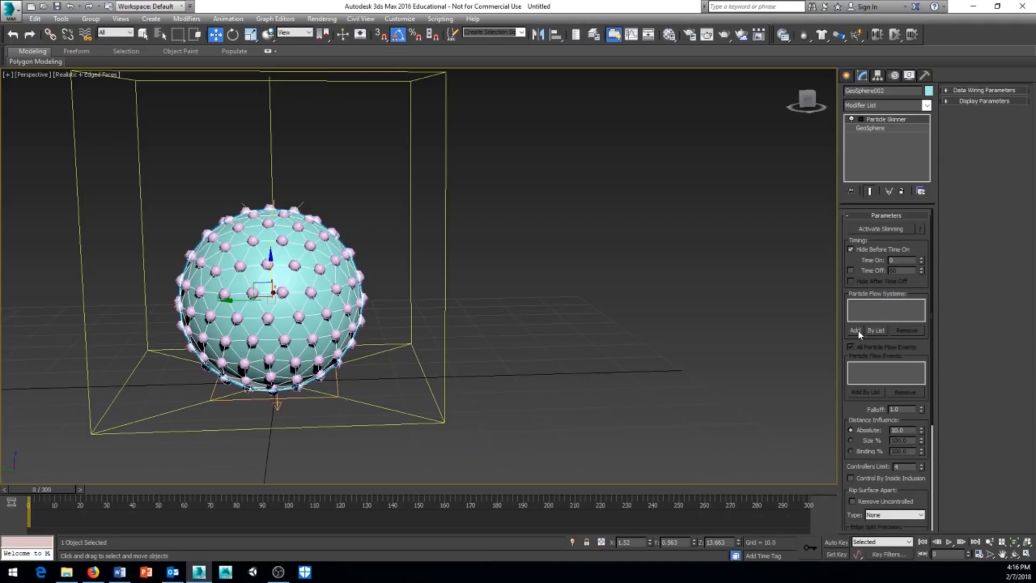
- Add PF Source 001 to the Particle Skinner's Particle Flow Systems and activate skinning
{"action": "scroll", "coordinate": [659, 326], "scroll_direction": "down", "scroll_amount": 2}
{"action": "middle_click_drag", "start_coordinate": [612, 319], "coordinate": [541, 333]}
{"action": "scroll", "coordinate": [543, 339], "scroll_direction": "up", "scroll_amount": 1}
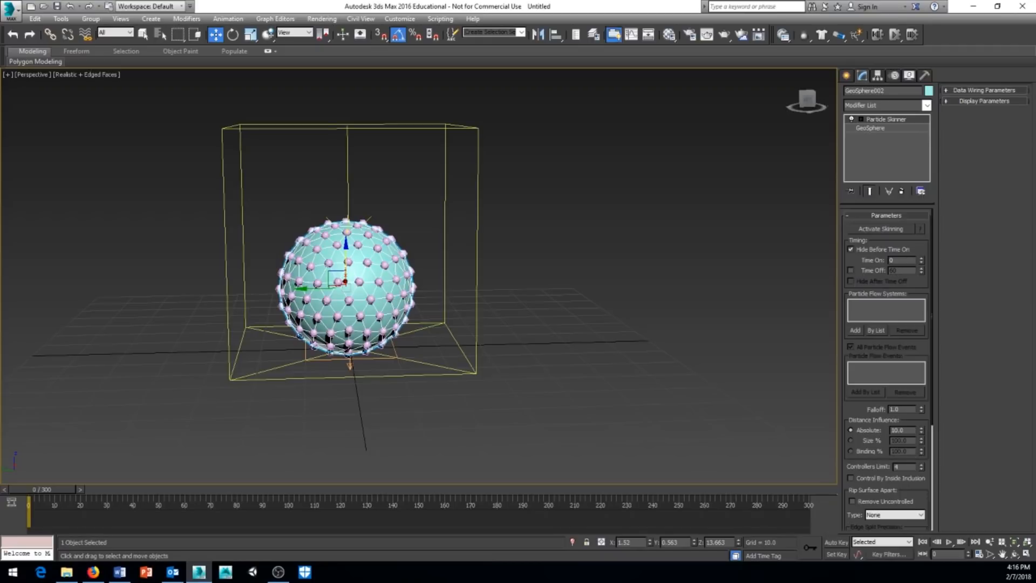
{"action": "left_click_drag", "start_coordinate": [0, 128], "coordinate": [178, 111]}
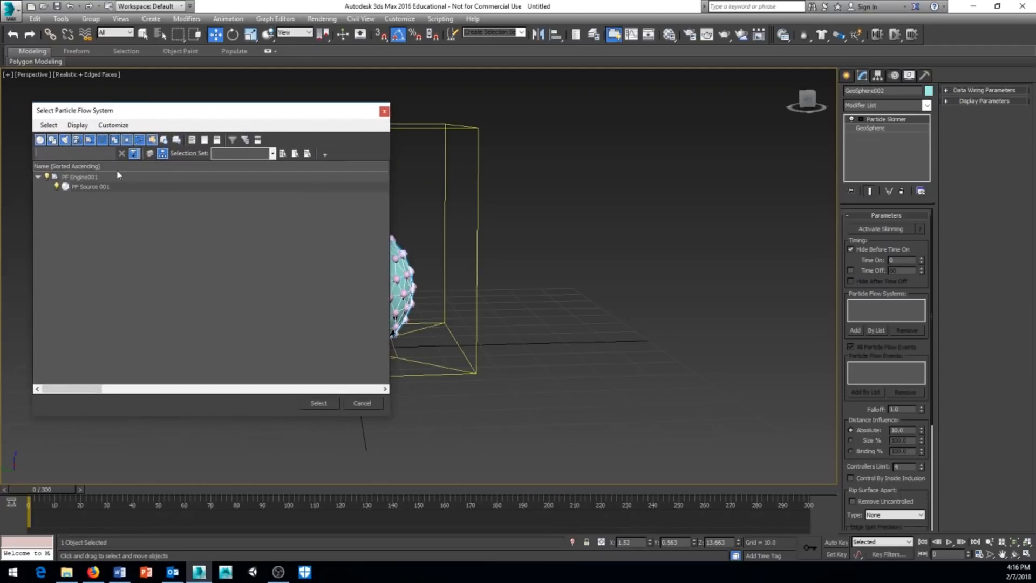
{"action": "left_click", "coordinate": [88, 187]}
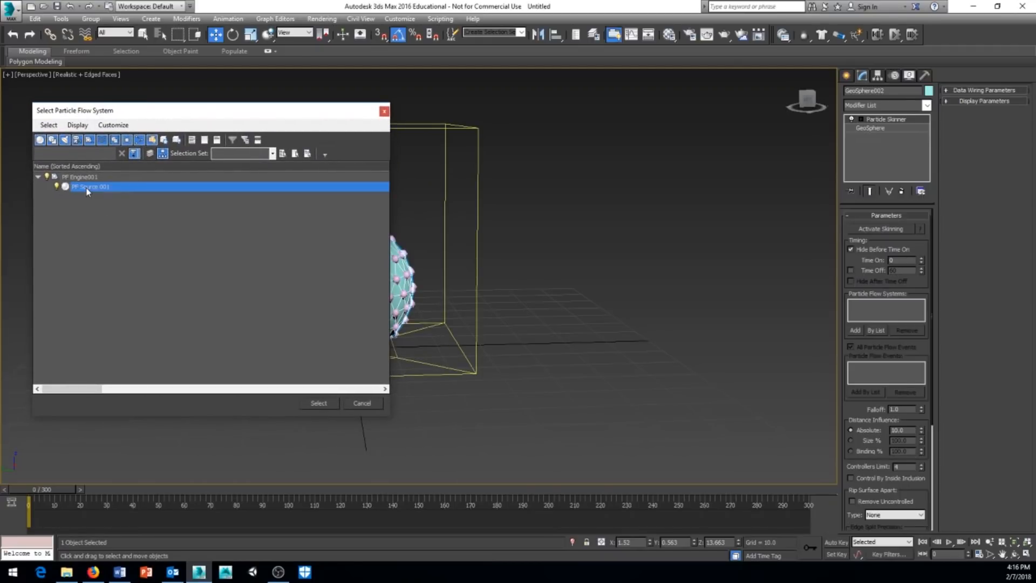
{"action": "left_click", "coordinate": [318, 403]}
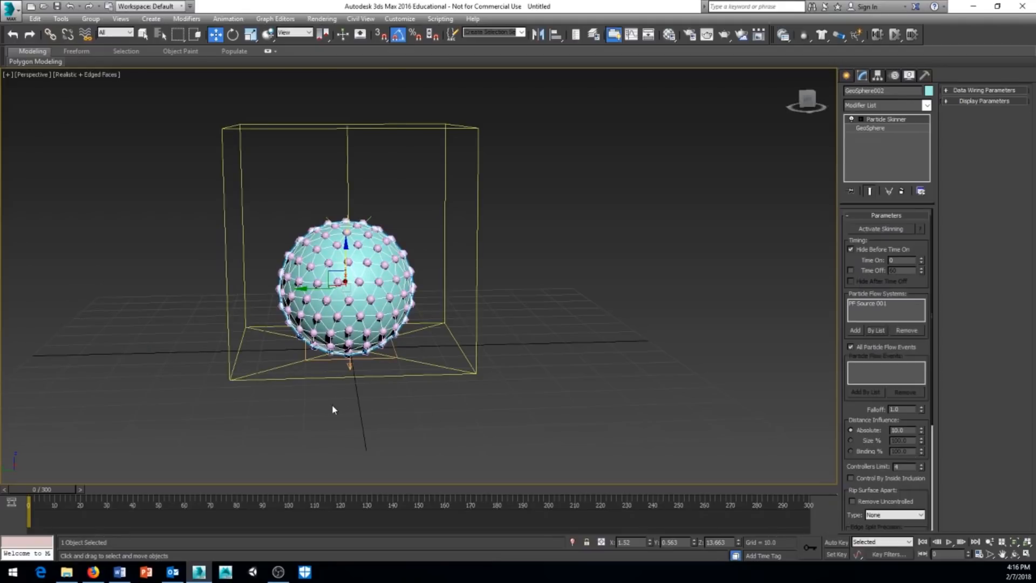
{"action": "middle_click_drag", "start_coordinate": [587, 344], "coordinate": [575, 324]}
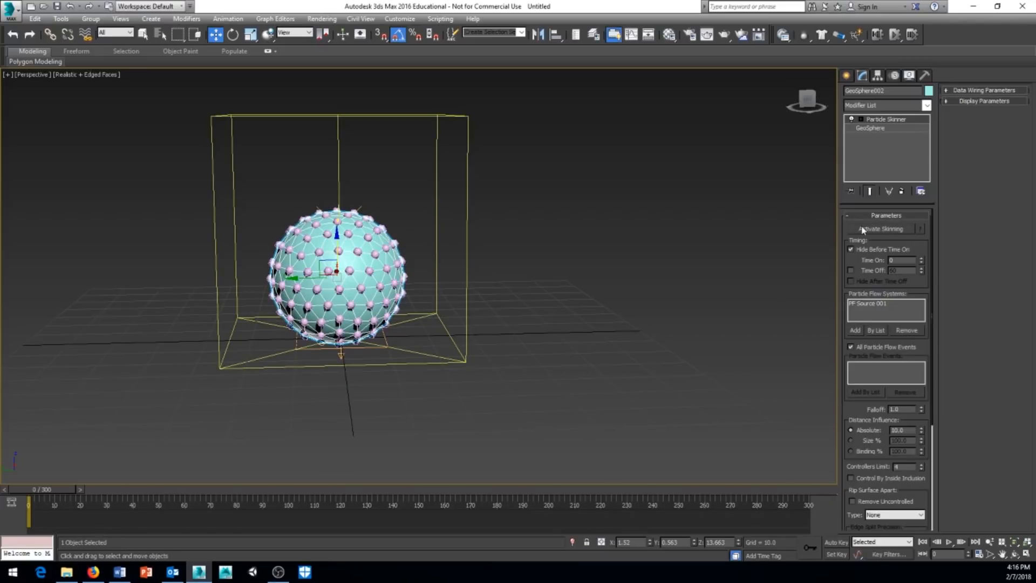
{"action": "left_click", "coordinate": [882, 229]}
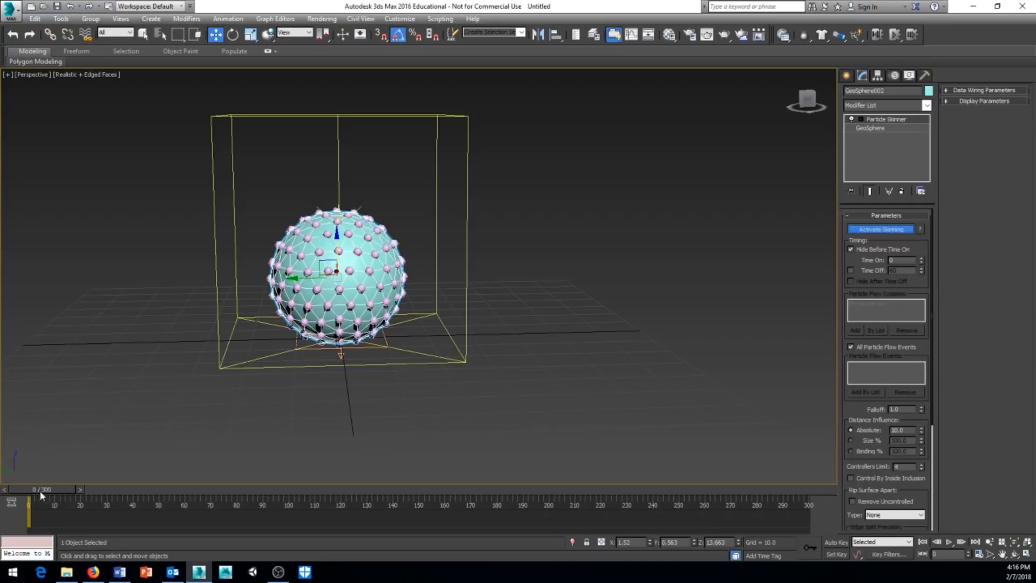
- Scrub through the first frames to preview how the skinned sphere moves with the particles
{"action": "mouse_move", "coordinate": [46, 491]}
{"action": "left_mouse_down"}
{"action": "mouse_move", "coordinate": [71, 491]}
{"action": "mouse_move", "coordinate": [31, 496]}
{"action": "mouse_move", "coordinate": [65, 491]}
{"action": "mouse_move", "coordinate": [31, 486]}
{"action": "left_mouse_up"}
{"action": "key", "text": "w"}
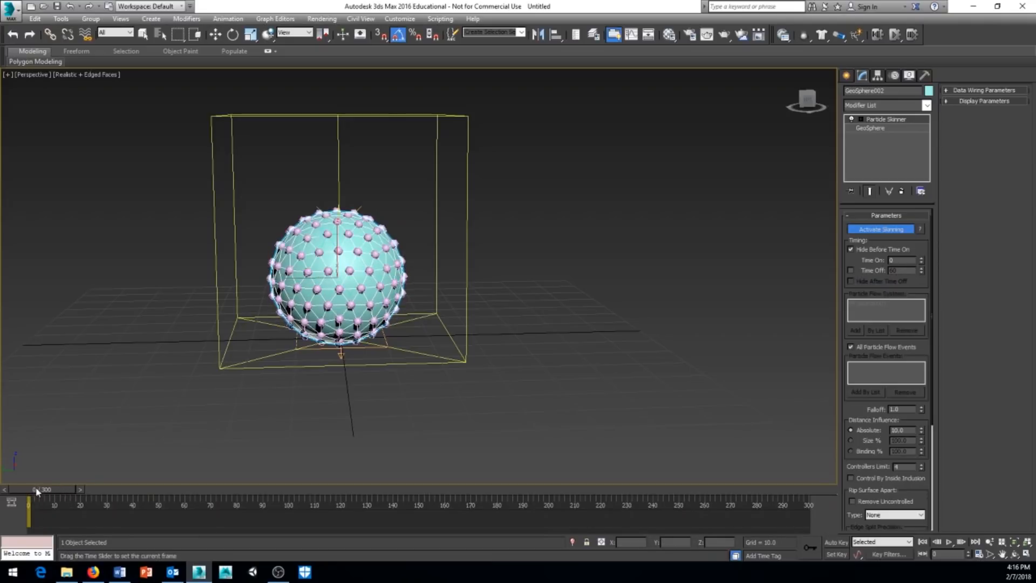
{"action": "key", "text": "w"}
{"action": "middle_click_drag", "start_coordinate": [458, 349], "coordinate": [471, 372]}
{"action": "scroll", "coordinate": [471, 372], "scroll_direction": "up", "scroll_amount": 2}
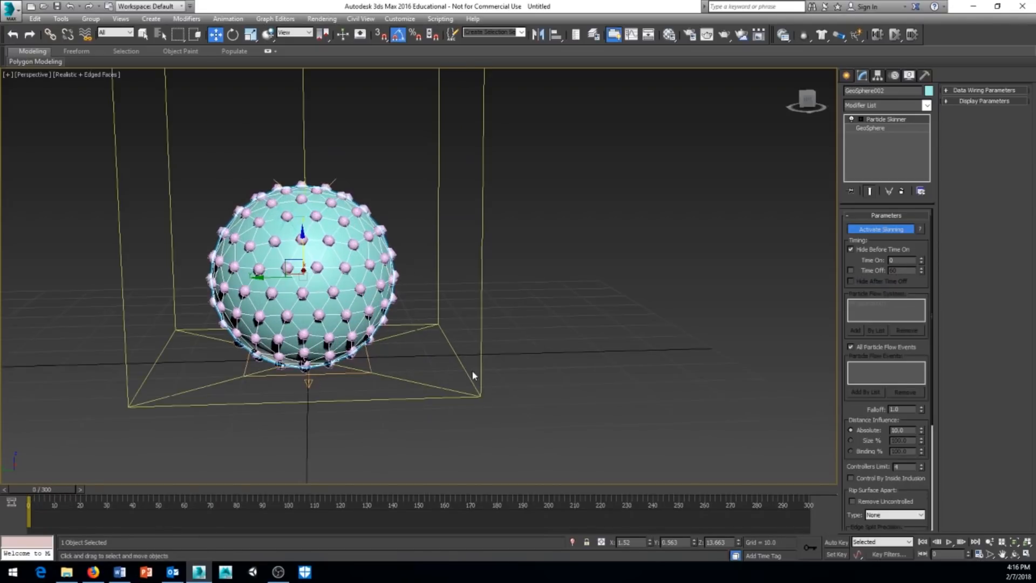
{"action": "middle_click_drag", "start_coordinate": [298, 386], "coordinate": [341, 406]}
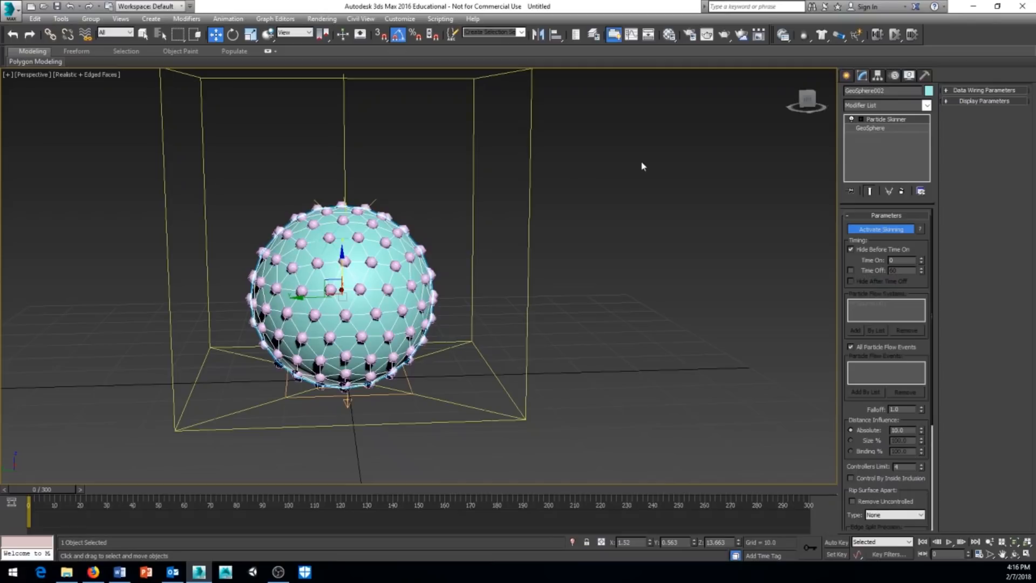
{"action": "mouse_move", "coordinate": [56, 492]}
{"action": "left_mouse_down"}
{"action": "mouse_move", "coordinate": [95, 488]}
{"action": "mouse_move", "coordinate": [58, 486]}
{"action": "left_mouse_up"}
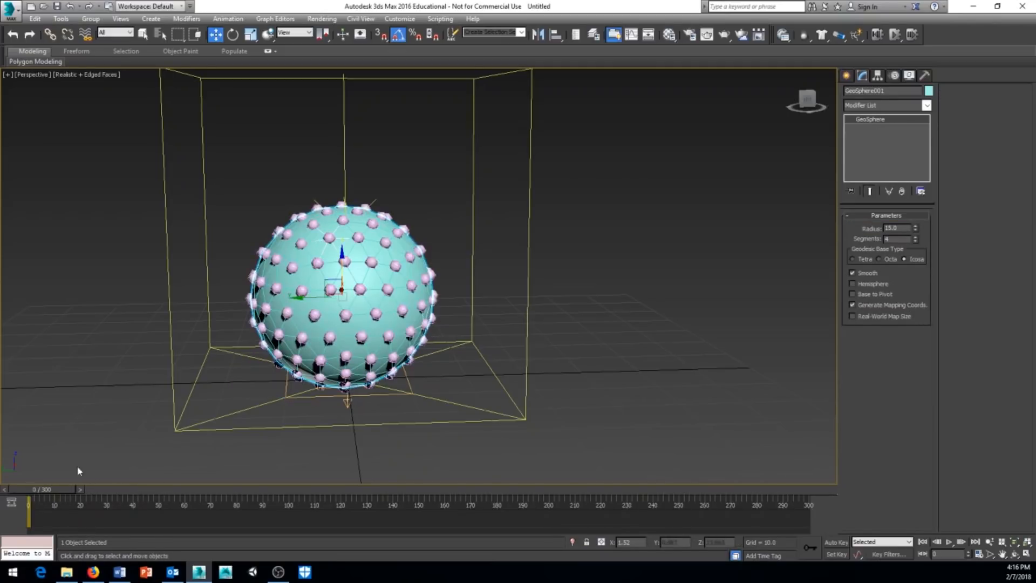
- Raise the original GeoSphere inside the mP World box to a Z position of about 37.4
{"action": "middle_click_drag", "start_coordinate": [258, 388], "coordinate": [261, 423]}
{"action": "left_click_drag", "start_coordinate": [348, 293], "coordinate": [355, 148]}
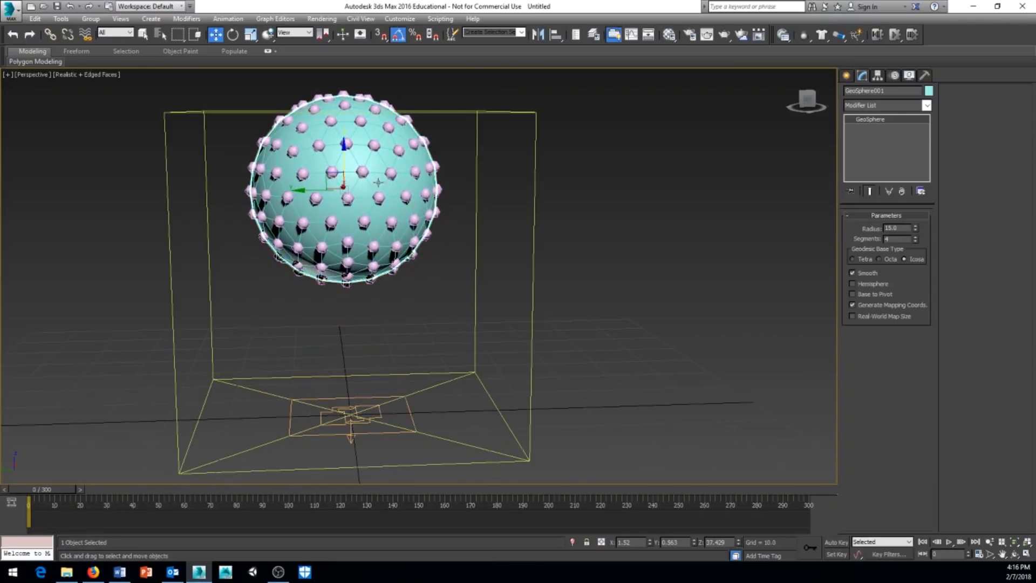
{"action": "middle_click_drag", "start_coordinate": [354, 148], "coordinate": [361, 185]}
{"action": "middle_click_drag", "start_coordinate": [396, 378], "coordinate": [384, 318]}
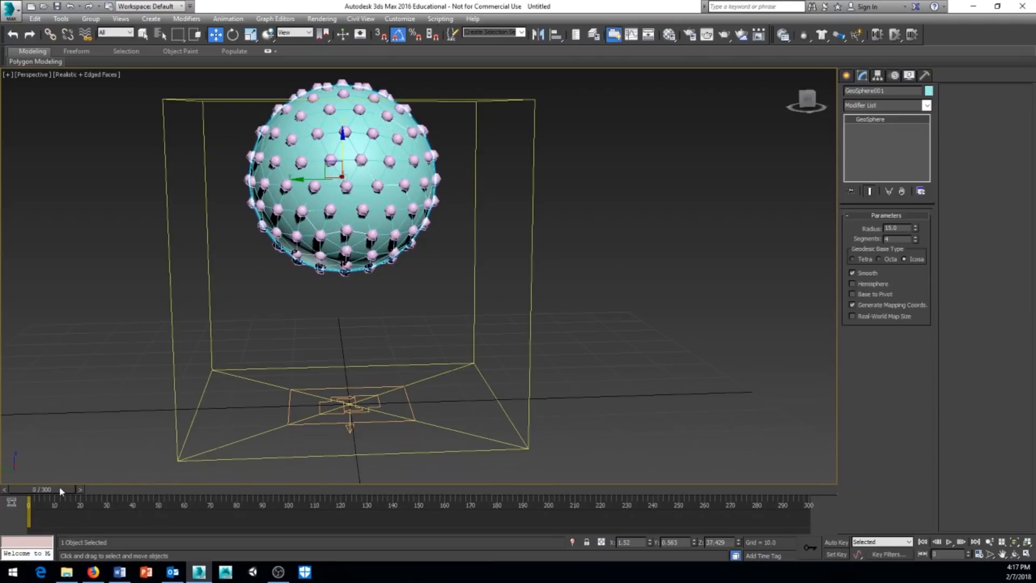
- Hide the original GeoSphere at frame 13, where the skinned copy has dropped away, and return the timeline to frame 0
{"action": "mouse_move", "coordinate": [49, 490]}
{"action": "left_mouse_down"}
{"action": "mouse_move", "coordinate": [68, 490]}
{"action": "mouse_move", "coordinate": [21, 492]}
{"action": "mouse_move", "coordinate": [127, 497]}
{"action": "mouse_move", "coordinate": [26, 501]}
{"action": "mouse_move", "coordinate": [74, 502]}
{"action": "mouse_move", "coordinate": [63, 499]}
{"action": "left_mouse_up"}
{"action": "key", "text": "w"}
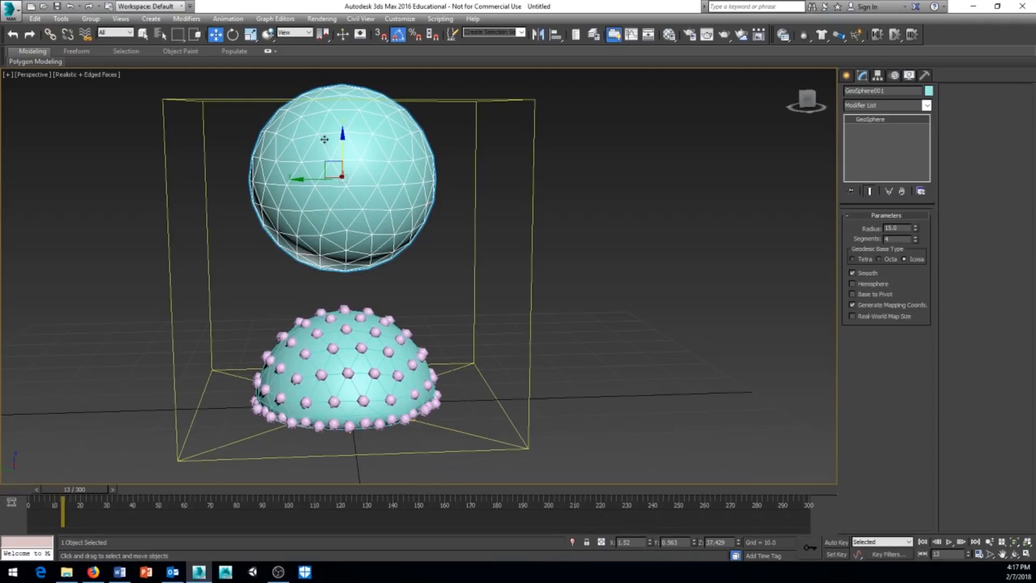
{"action": "right_click", "coordinate": [381, 186]}
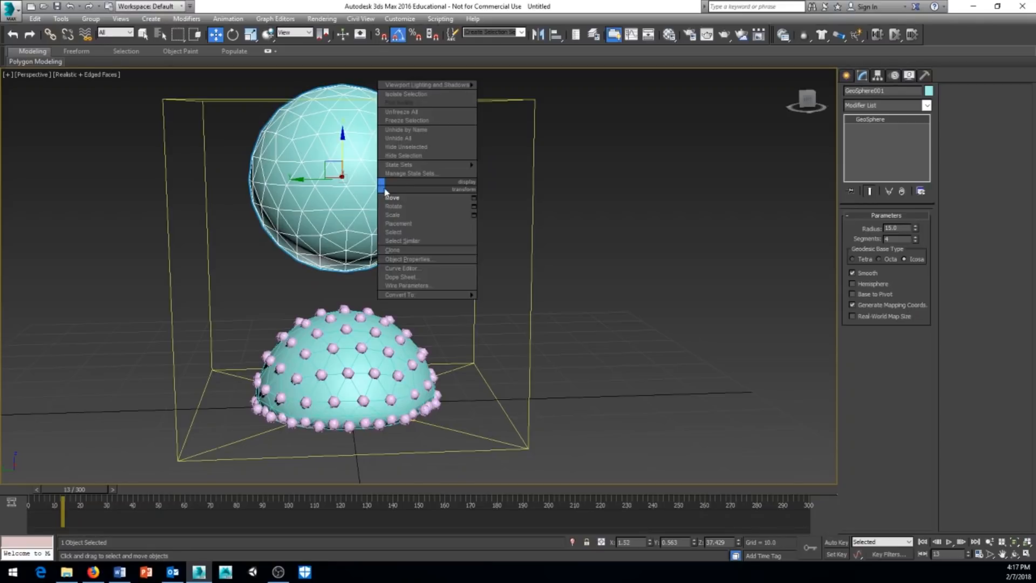
{"action": "left_click", "coordinate": [404, 156]}
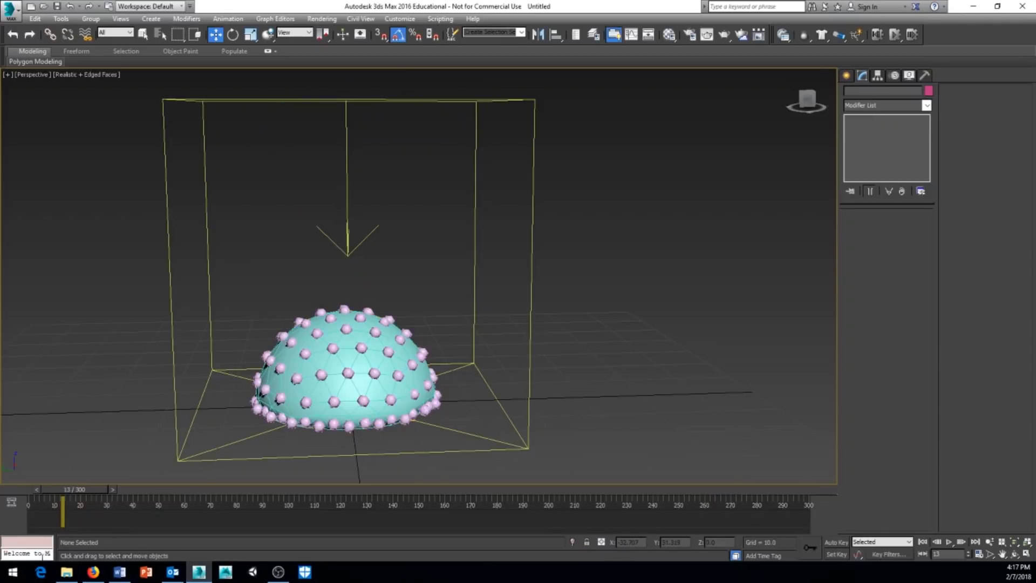
{"action": "left_click_drag", "start_coordinate": [96, 492], "coordinate": [40, 490]}
{"action": "key", "text": "w"}
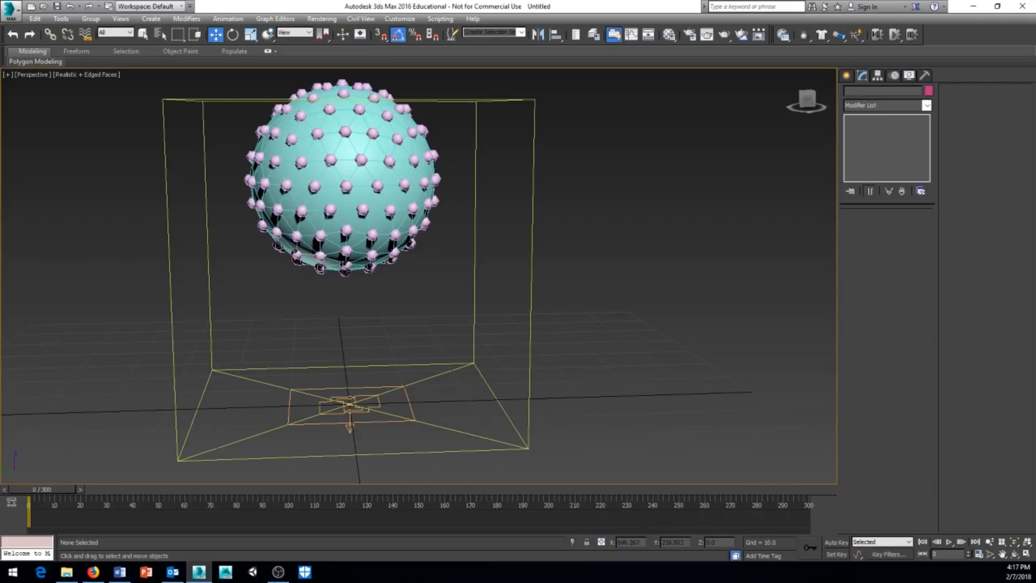
- Reopen the Particle View and delete the Spin 001 operator from Event 001
{"action": "key", "text": "6"}
{"action": "left_click_drag", "start_coordinate": [464, 194], "coordinate": [685, 114]}
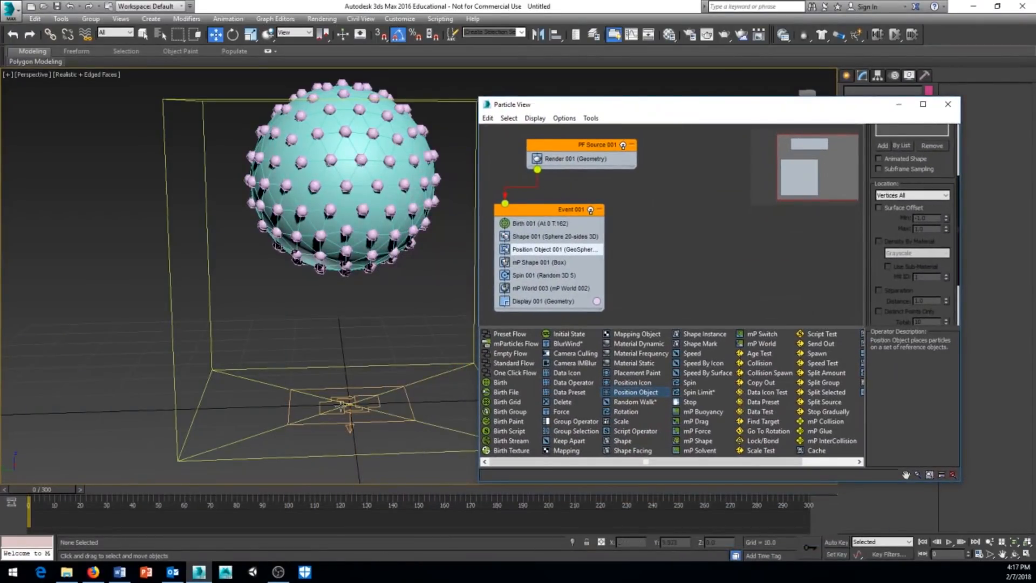
{"action": "middle_click_drag", "start_coordinate": [342, 405], "coordinate": [274, 410]}
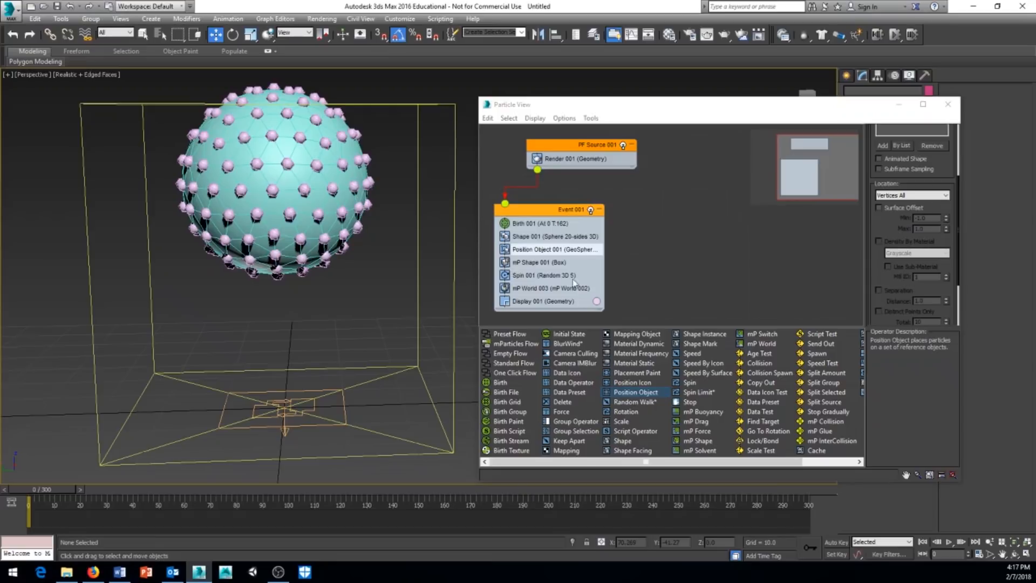
{"action": "left_click", "coordinate": [536, 276]}
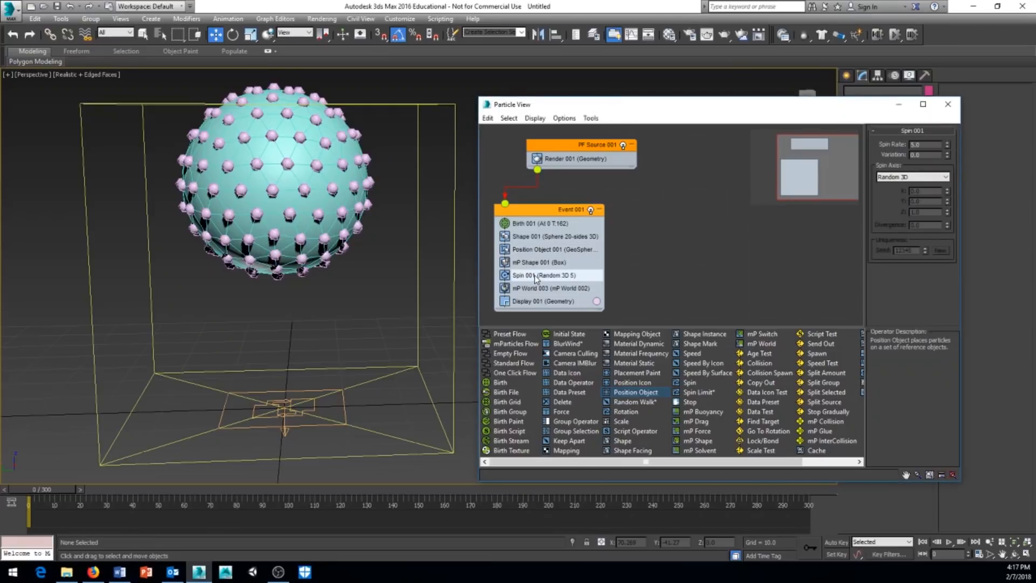
{"action": "key", "text": "Delete"}
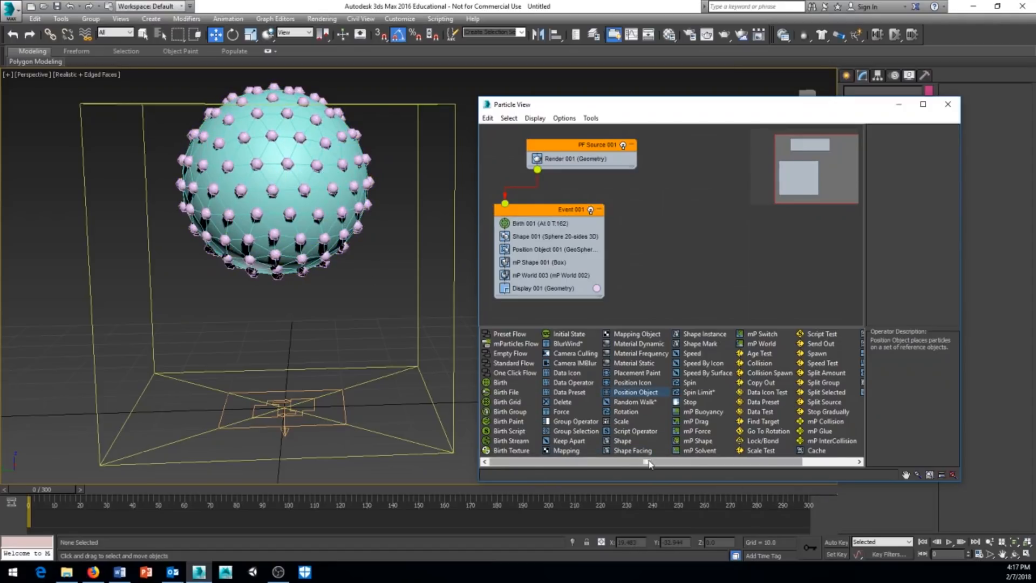
- Add an mP Glue test to Event 001 below mP World 003 and scrub to about frame 68 to preview the simulation
{"action": "left_click", "coordinate": [713, 462]}
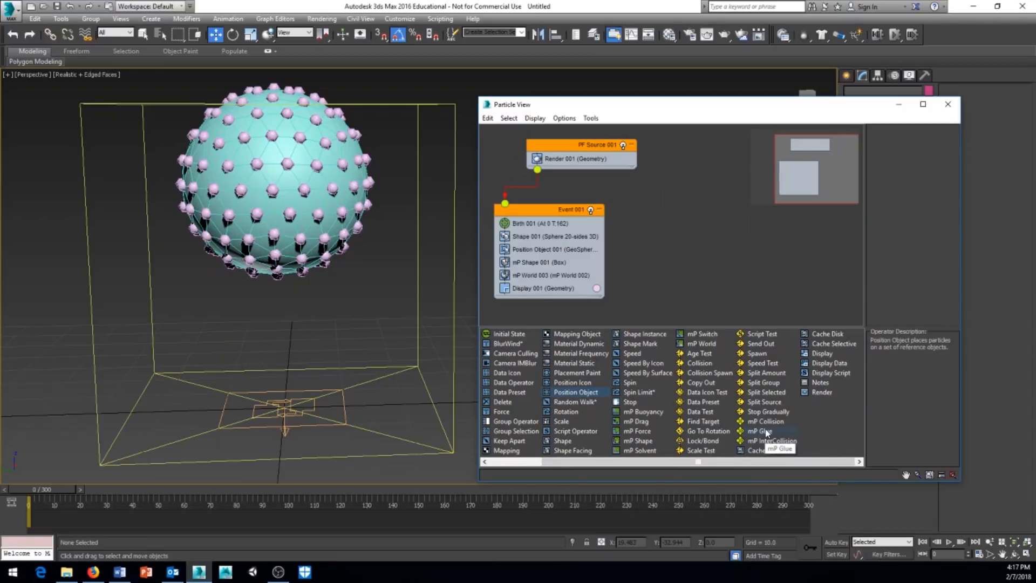
{"action": "left_click_drag", "start_coordinate": [763, 433], "coordinate": [539, 284]}
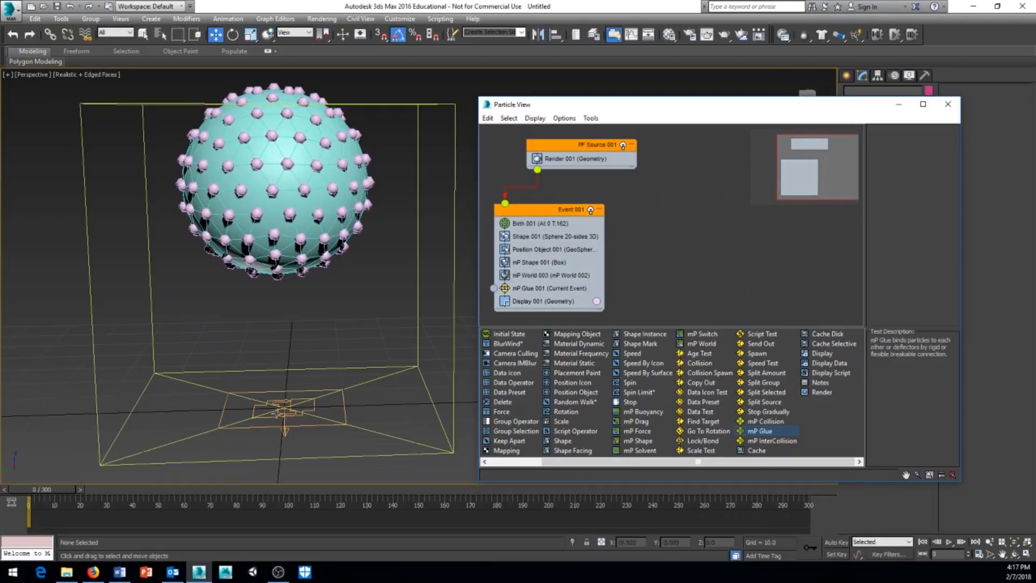
{"action": "left_click_drag", "start_coordinate": [59, 493], "coordinate": [190, 501]}
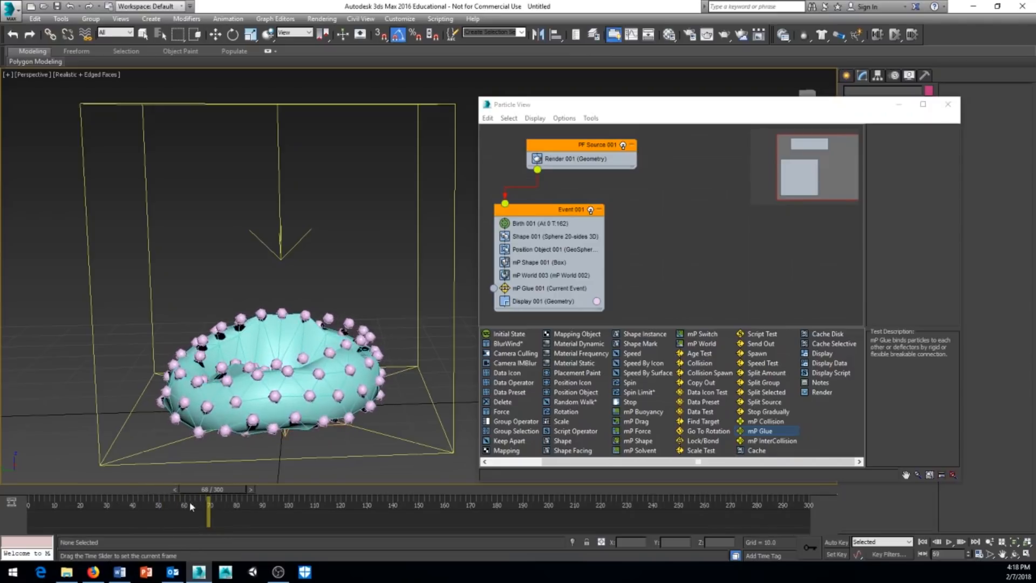
- Return the timeline to frame 0, select mP Glue 001, and enlarge the Particle View to show more of its parameters
{"action": "left_click_drag", "start_coordinate": [115, 496], "coordinate": [46, 495]}
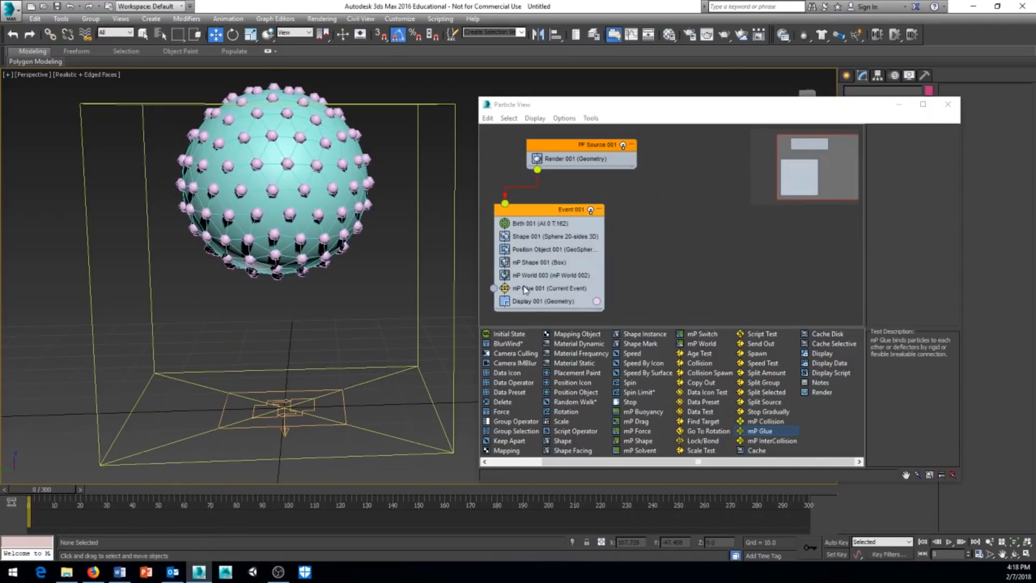
{"action": "left_click", "coordinate": [525, 289]}
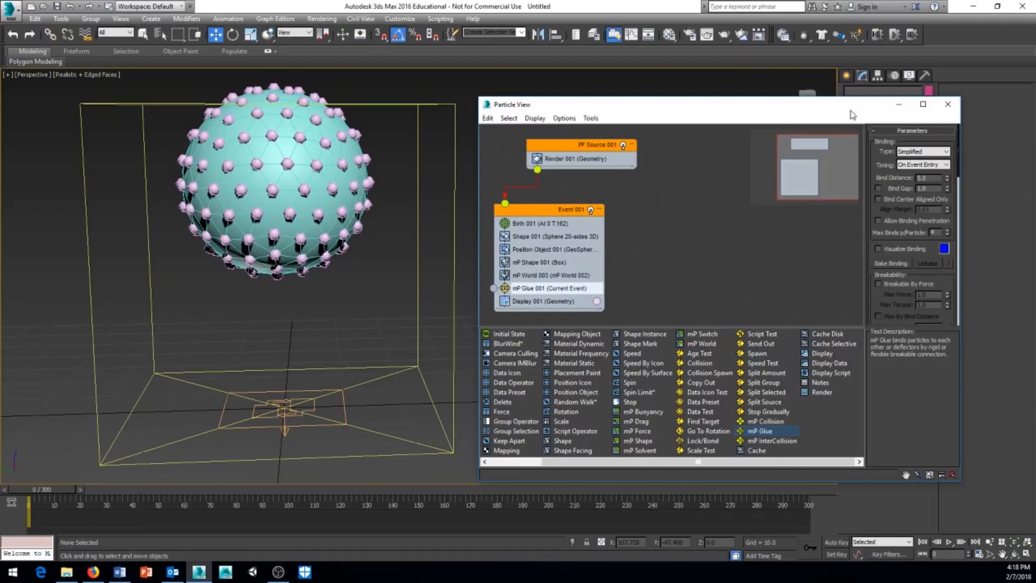
{"action": "left_click_drag", "start_coordinate": [851, 111], "coordinate": [813, 79]}
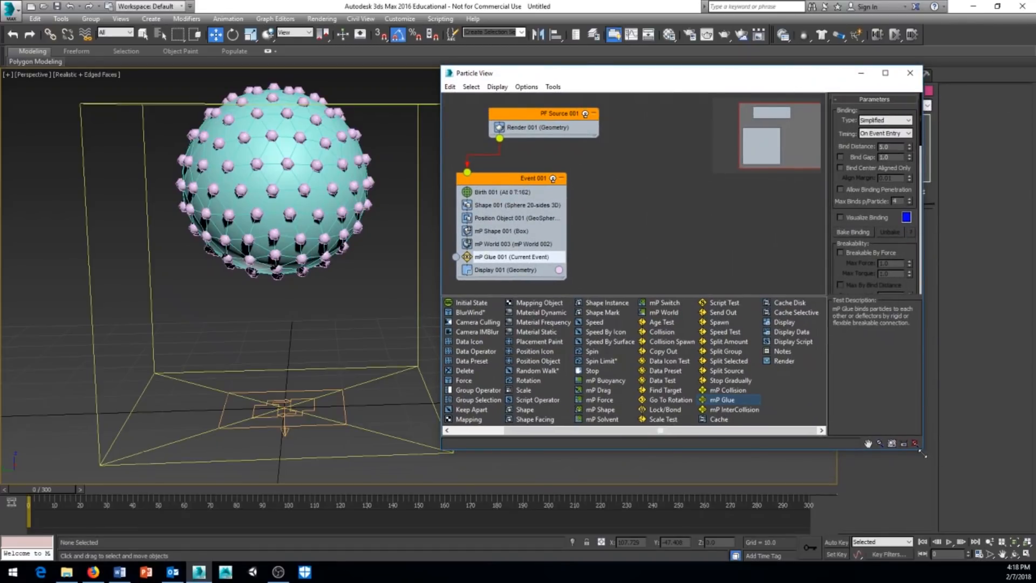
{"action": "left_click_drag", "start_coordinate": [923, 455], "coordinate": [982, 502]}
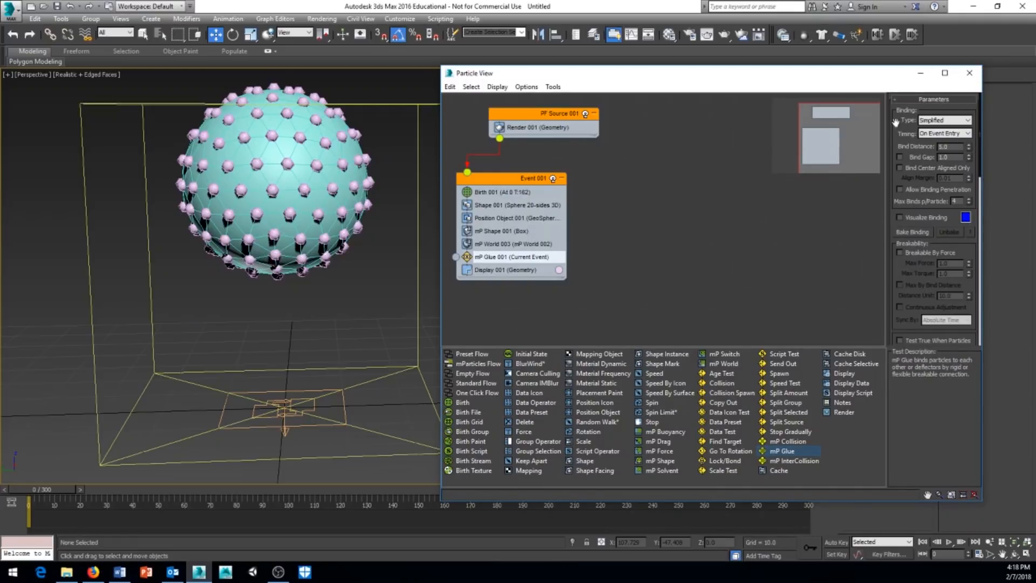
- Set the mP Glue binding type to Rigid, preview the simulation, and return to frame 0
{"action": "left_click", "coordinate": [963, 120]}
{"action": "left_click", "coordinate": [931, 137]}
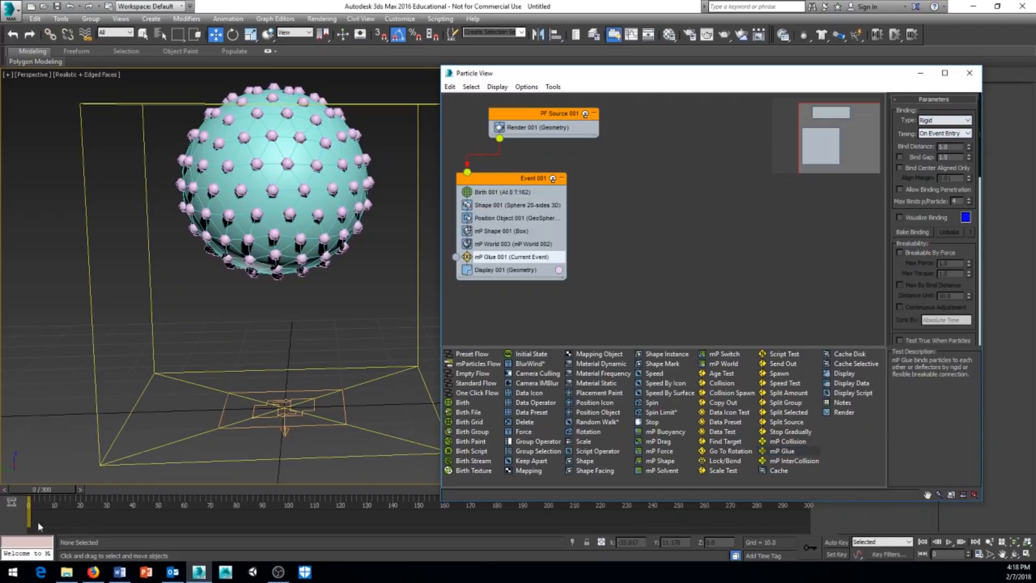
{"action": "left_click_drag", "start_coordinate": [40, 494], "coordinate": [160, 497]}
{"action": "left_click_drag", "start_coordinate": [72, 492], "coordinate": [34, 491]}
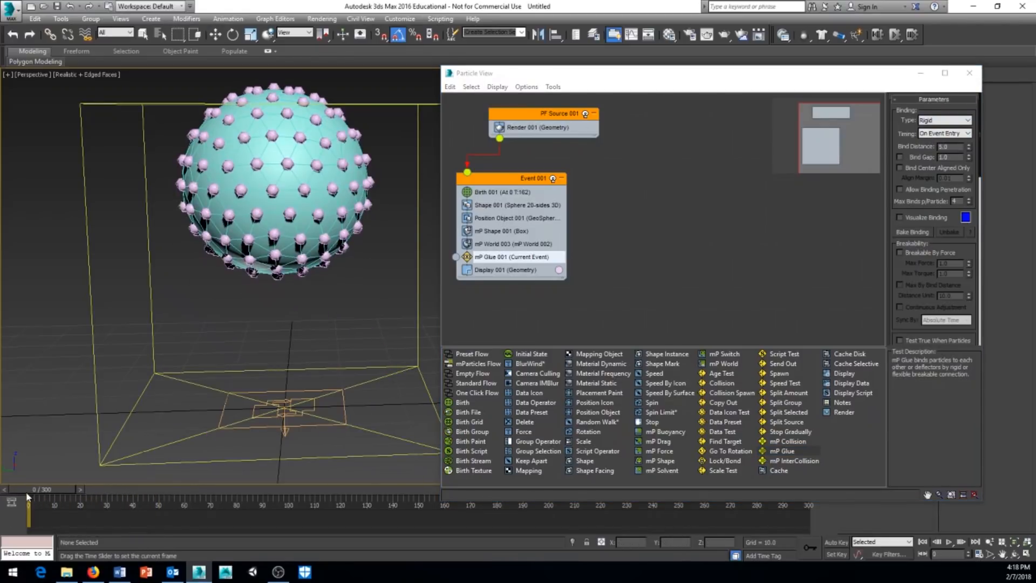
- Set the mP Glue binding timing to Continuous, preview the simulation, and return to frame 0
{"action": "left_click", "coordinate": [961, 137]}
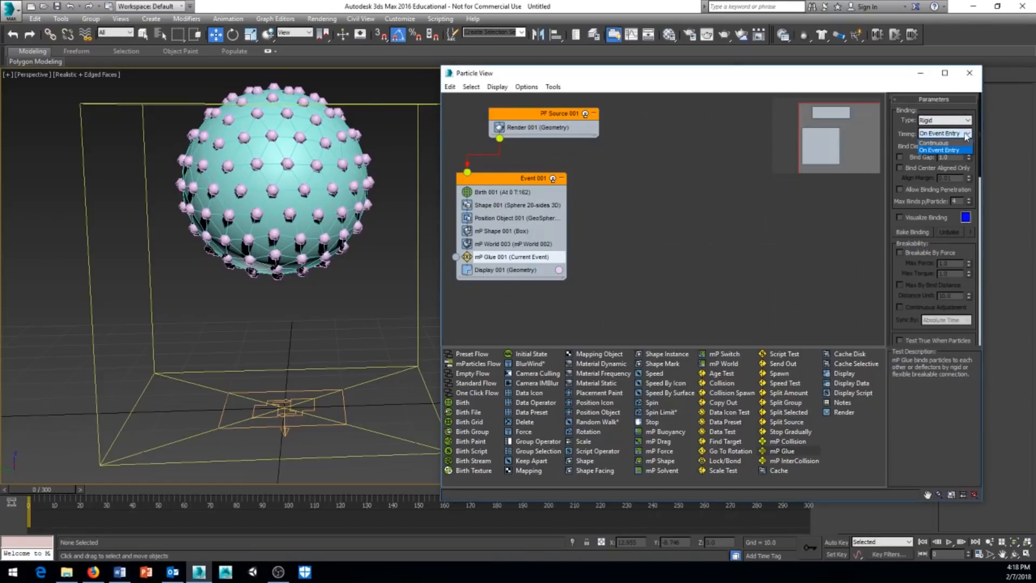
{"action": "left_click", "coordinate": [936, 150]}
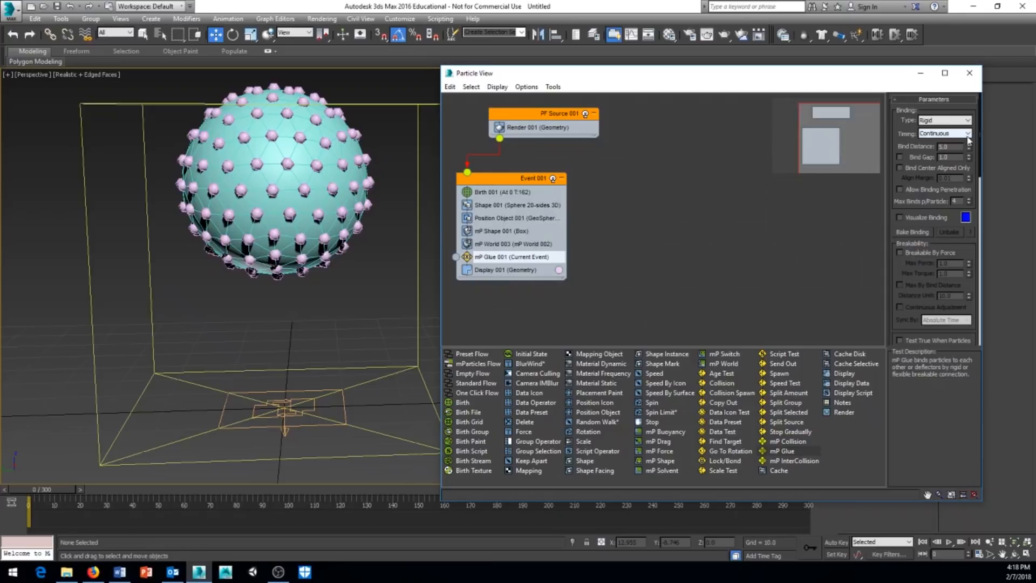
{"action": "left_click", "coordinate": [960, 133]}
{"action": "left_click", "coordinate": [940, 145]}
{"action": "left_click_drag", "start_coordinate": [61, 492], "coordinate": [29, 492]}
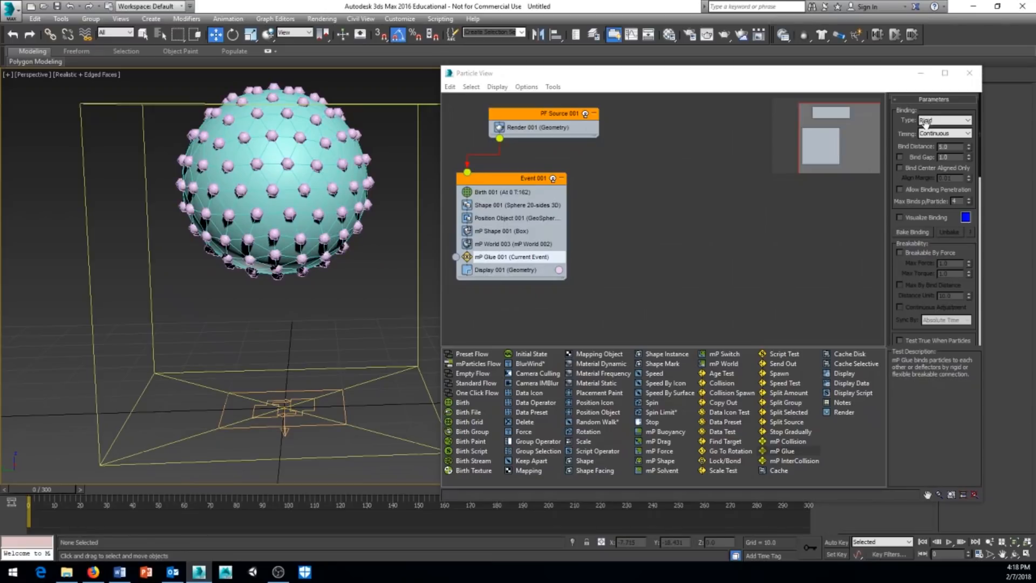
- Set the mP Glue binding type back to Simplified and its timing back to On Event Entry
{"action": "left_click", "coordinate": [944, 120]}
{"action": "left_click", "coordinate": [938, 145]}
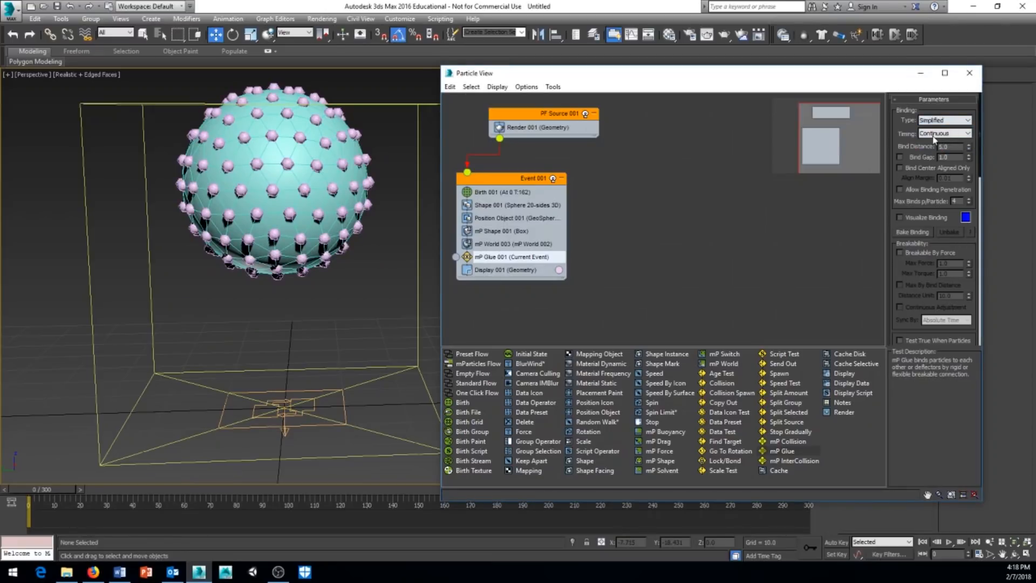
{"action": "left_click", "coordinate": [941, 134]}
{"action": "left_click", "coordinate": [939, 151]}
- Turn on Visualize Binding for mP Glue 001 and lower the bind distance to about 4.171, previewing the simulation from frame 0
{"action": "middle_click_drag", "start_coordinate": [341, 293], "coordinate": [319, 343]}
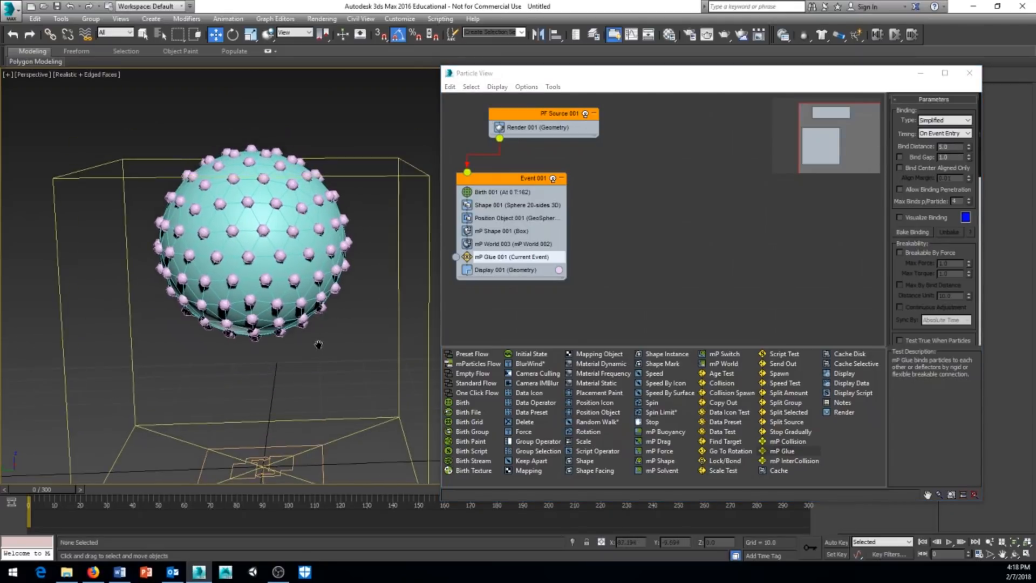
{"action": "left_click", "coordinate": [899, 217]}
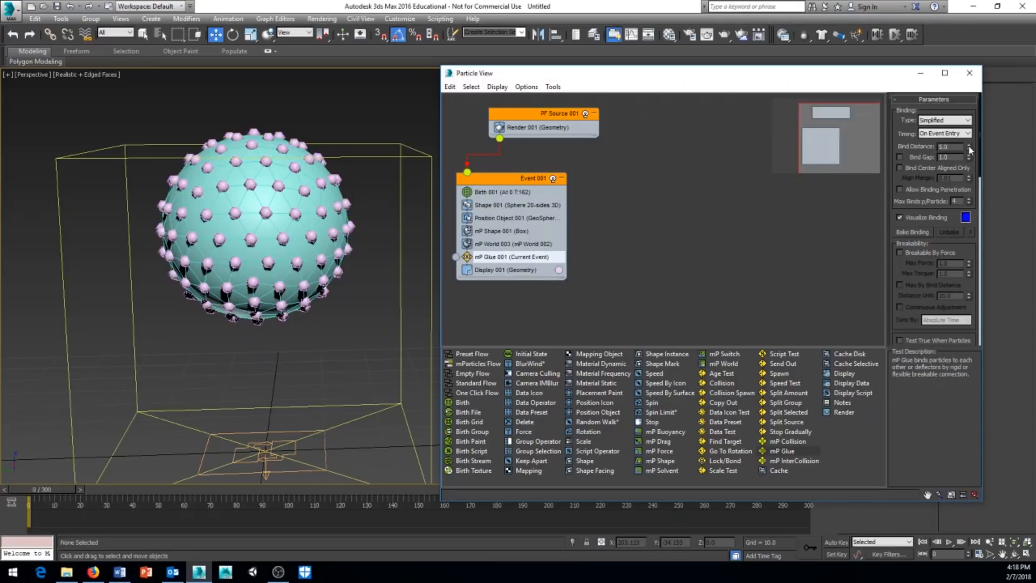
{"action": "left_click_drag", "start_coordinate": [970, 149], "coordinate": [969, 143]}
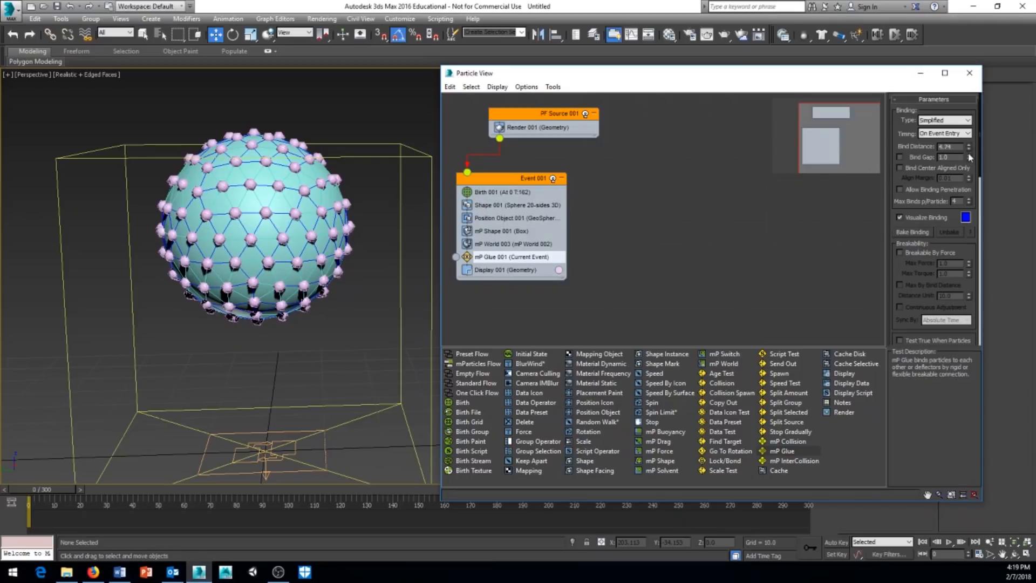
{"action": "left_click_drag", "start_coordinate": [969, 153], "coordinate": [968, 153]}
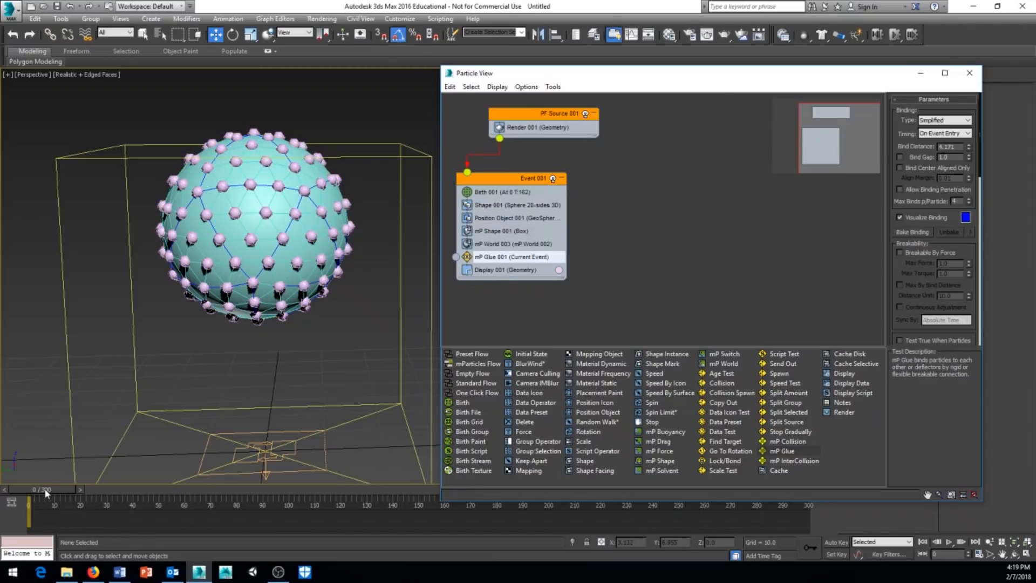
{"action": "left_click_drag", "start_coordinate": [45, 492], "coordinate": [23, 493]}
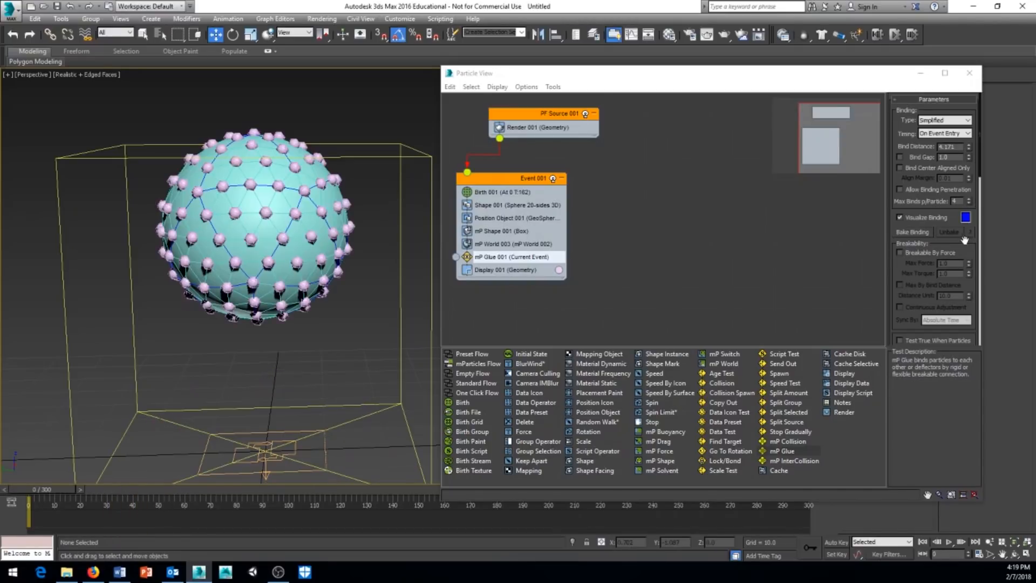
- Raise the mP Glue bind distance to about 5.157 and increase the maximum binds per particle, previewing the simulation after each change
{"action": "left_click_drag", "start_coordinate": [969, 150], "coordinate": [969, 140]}
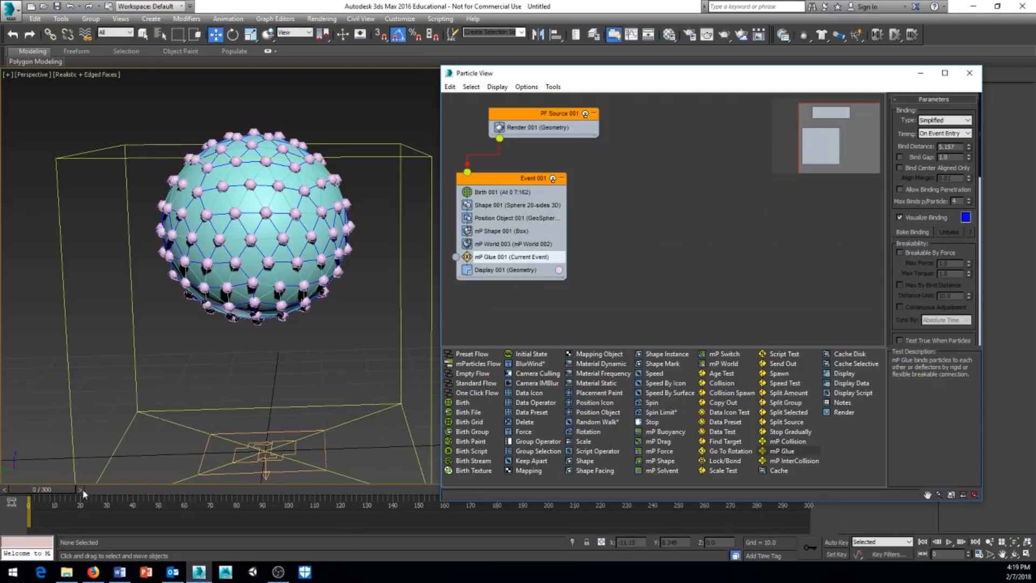
{"action": "left_click_drag", "start_coordinate": [61, 488], "coordinate": [23, 492]}
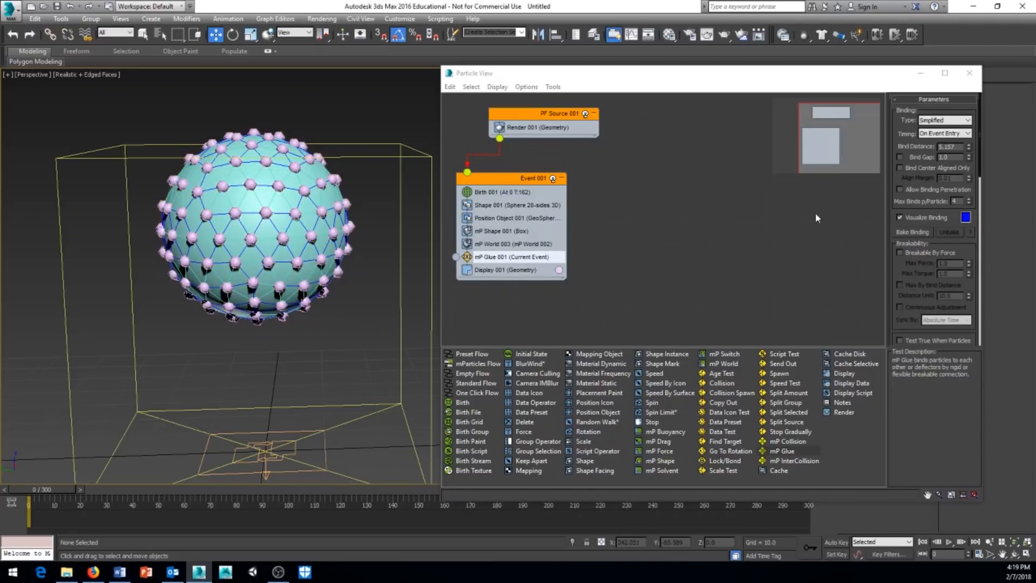
{"action": "double_click", "coordinate": [957, 200]}
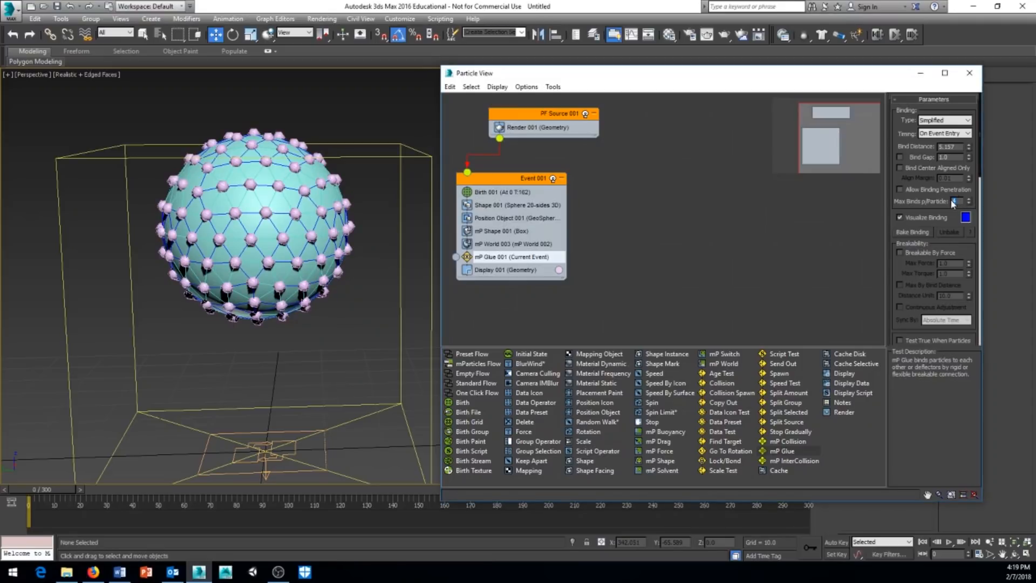
{"action": "key", "text": "Return"}
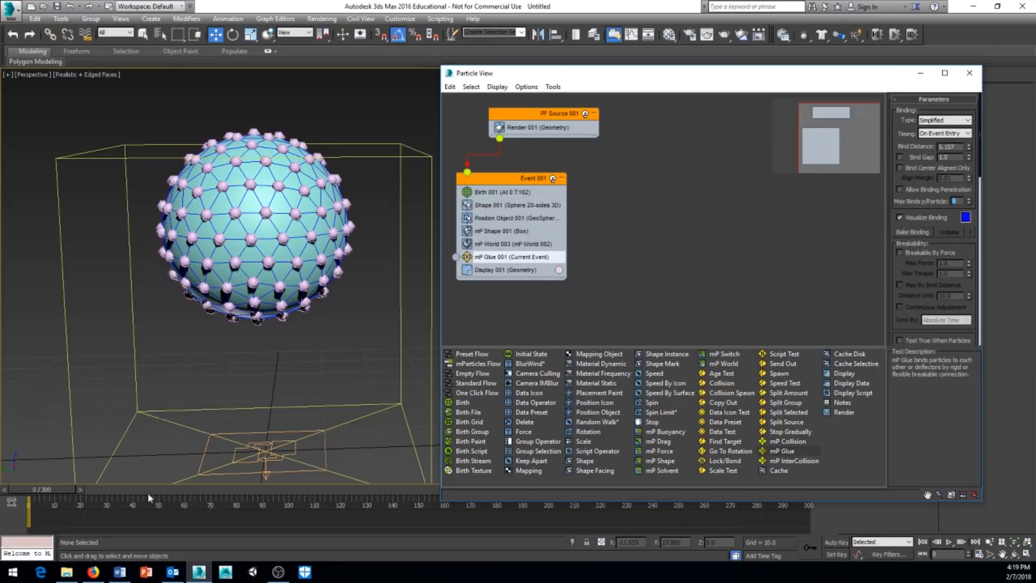
{"action": "mouse_move", "coordinate": [53, 489]}
{"action": "left_mouse_down"}
{"action": "mouse_move", "coordinate": [137, 489]}
{"action": "mouse_move", "coordinate": [43, 490]}
{"action": "left_mouse_up"}
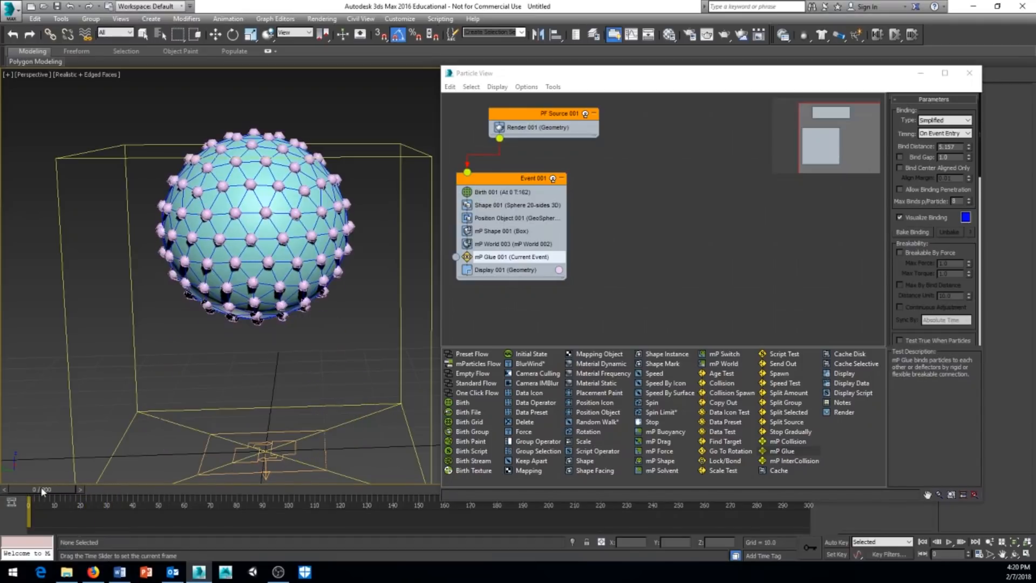
- Play the glued particle simulation to about frame 91, then stop and rewind to frame 0
{"action": "key", "text": "w"}
{"action": "left_click", "coordinate": [949, 545]}
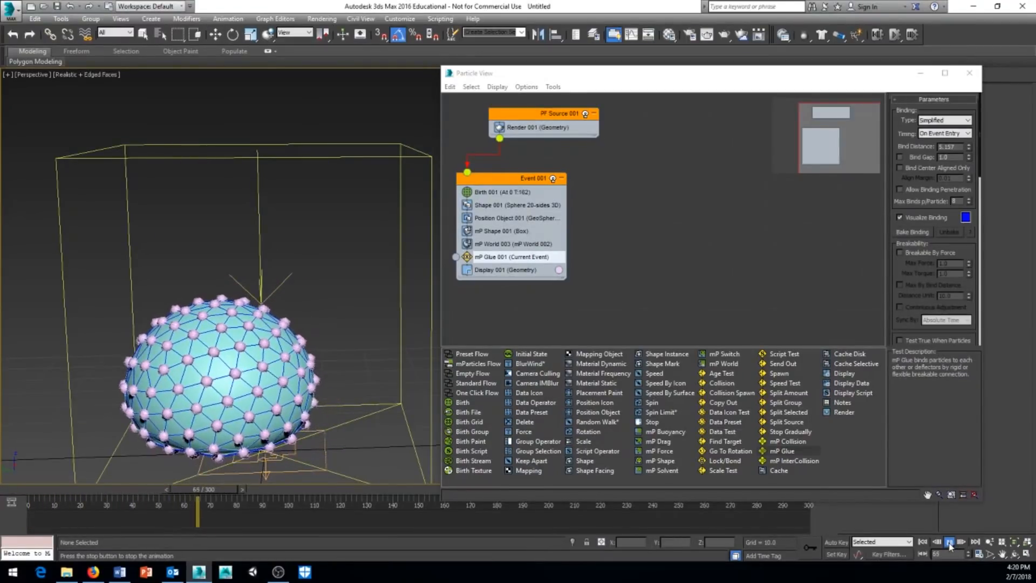
{"action": "left_click", "coordinate": [949, 542]}
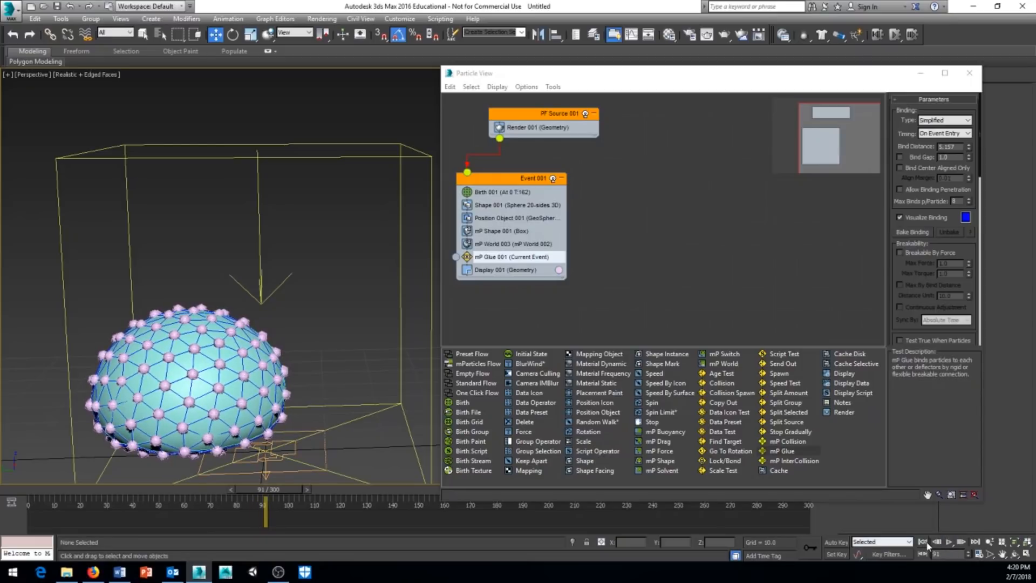
{"action": "left_click", "coordinate": [924, 542]}
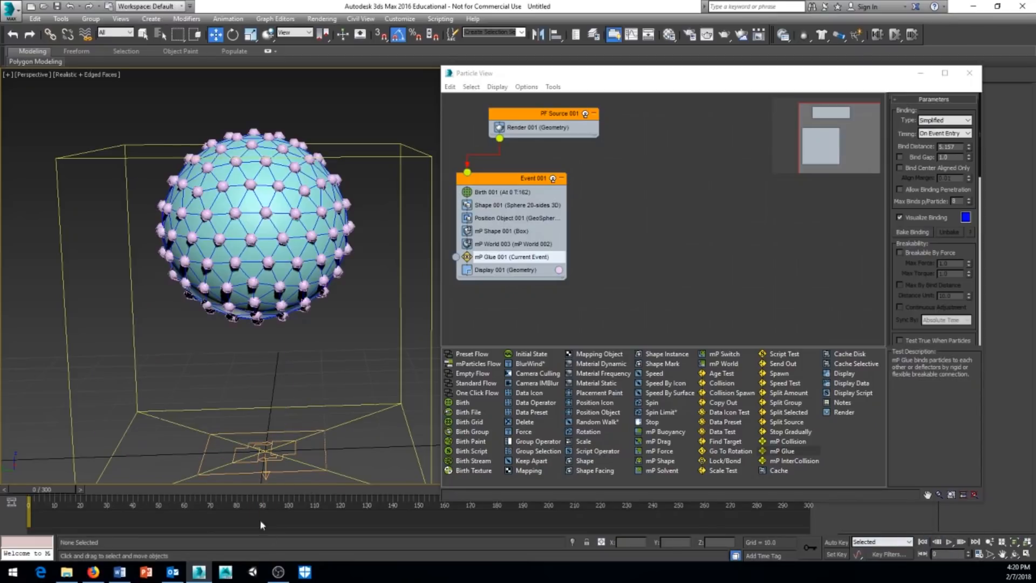
- Try a Shape 001 particle size of 3, play the simulation, and rewind to frame 0
{"action": "left_click", "coordinate": [500, 204]}
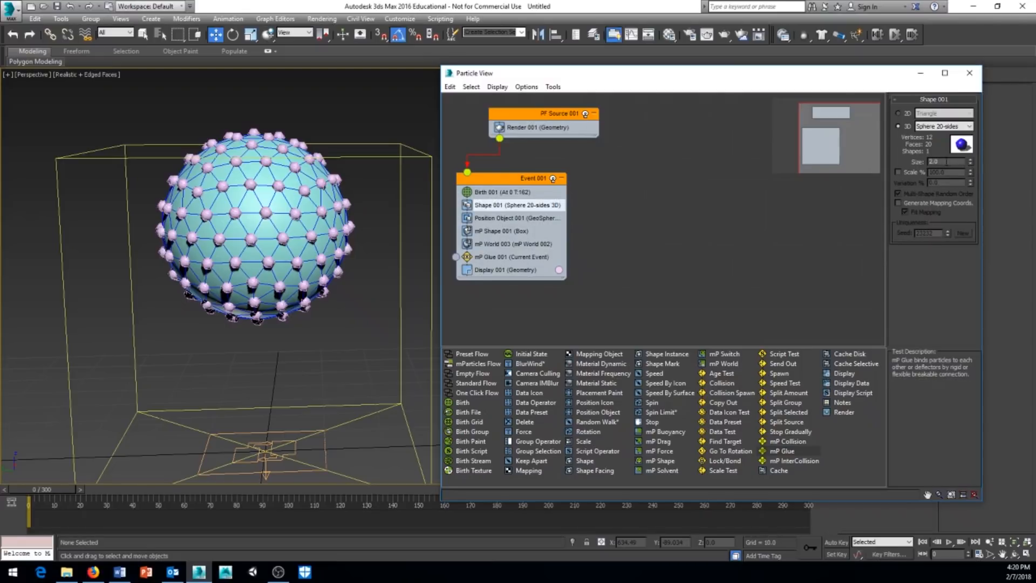
{"action": "type", "text": "3"}
{"action": "key", "text": "Return"}
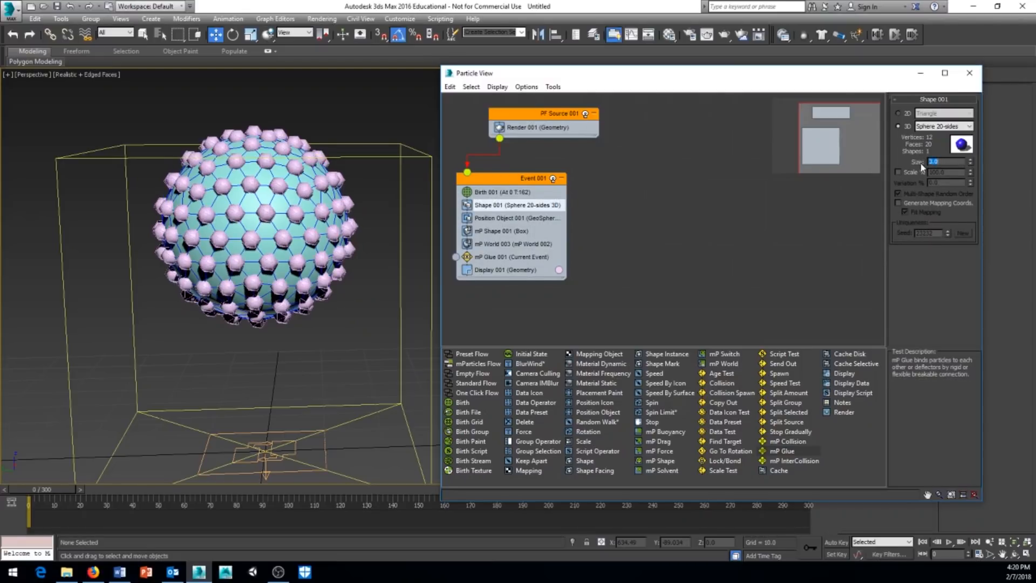
{"action": "left_click", "coordinate": [949, 541]}
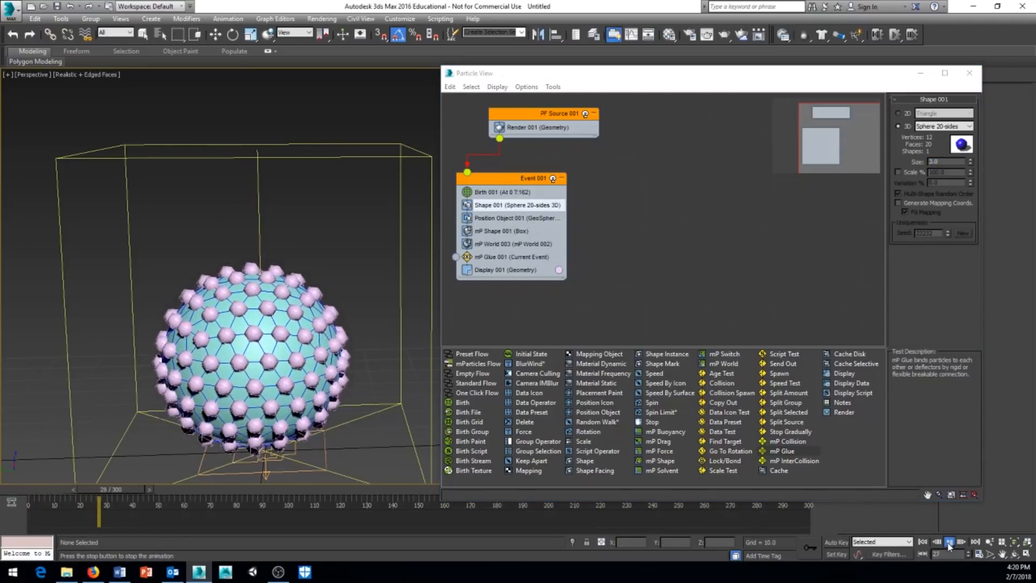
{"action": "left_click", "coordinate": [949, 543]}
{"action": "left_click", "coordinate": [923, 542]}
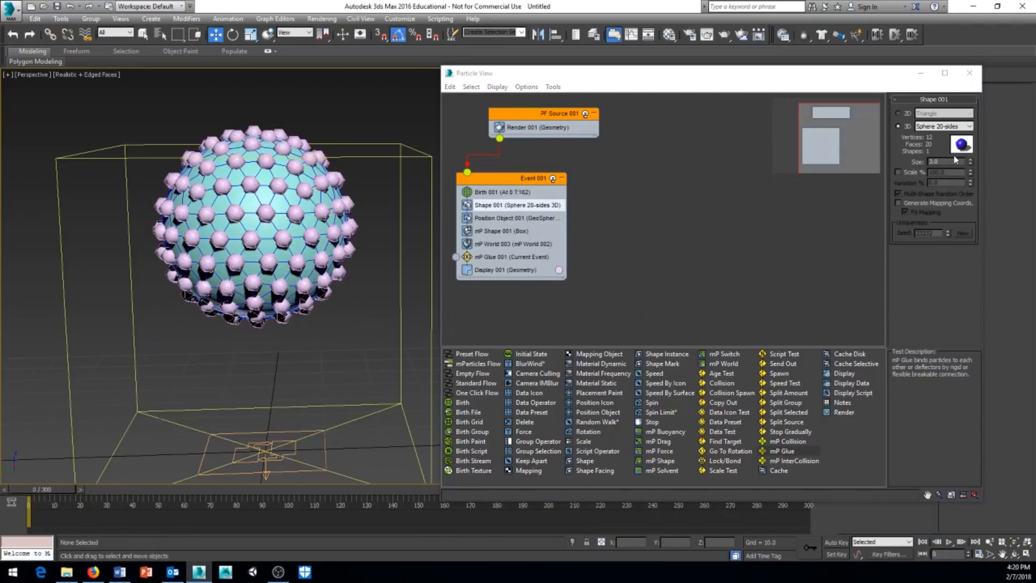
- Try a Shape 001 particle size of 5, play the simulation, and rewind to frame 0
{"action": "left_click", "coordinate": [940, 161]}
{"action": "type", "text": "5"}
{"action": "key", "text": "Return"}
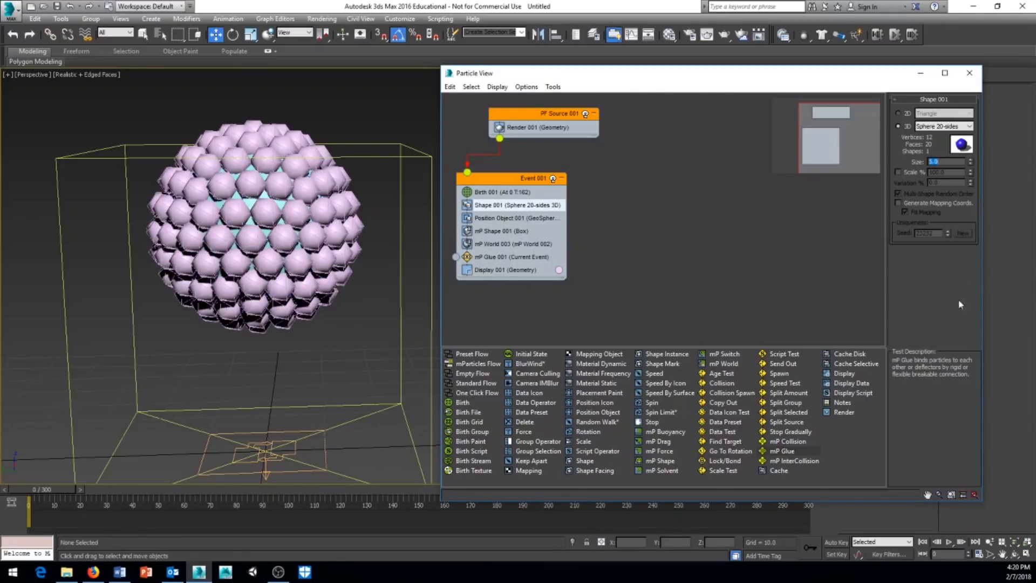
{"action": "left_click", "coordinate": [950, 542]}
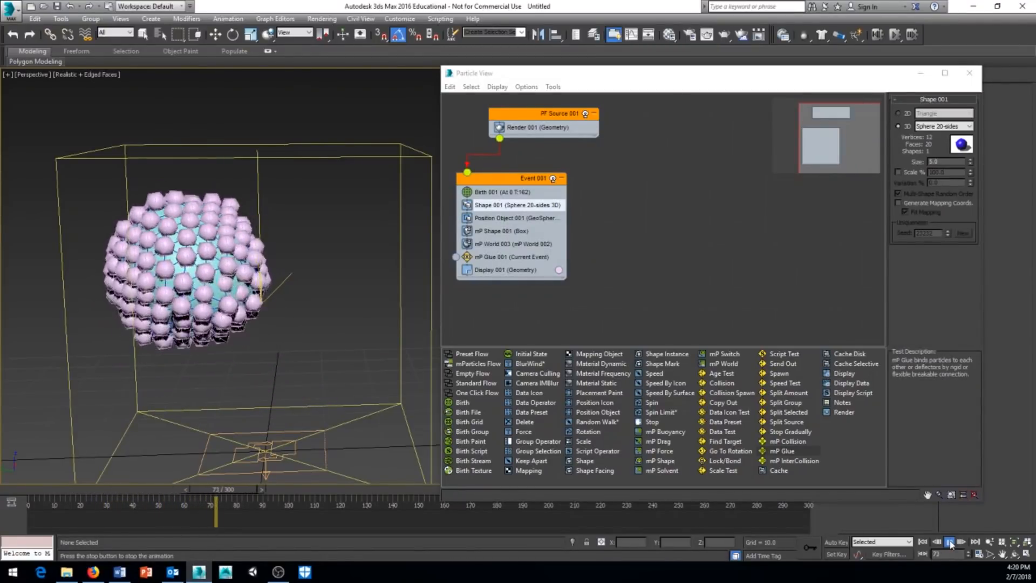
{"action": "left_click", "coordinate": [922, 542]}
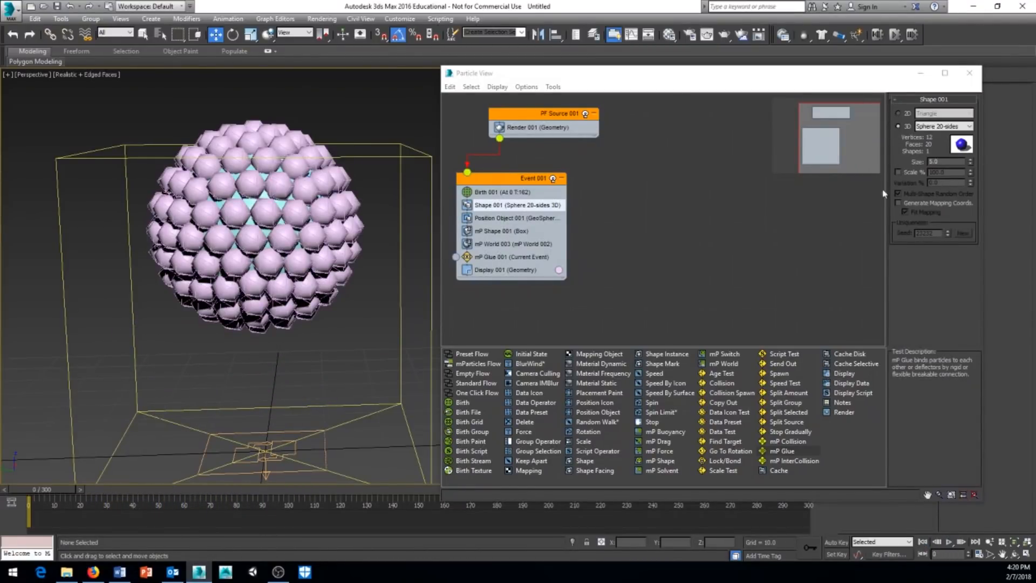
- Try a Shape 001 particle size of 1, play the simulation, and rewind to frame 0
{"action": "left_click", "coordinate": [946, 161]}
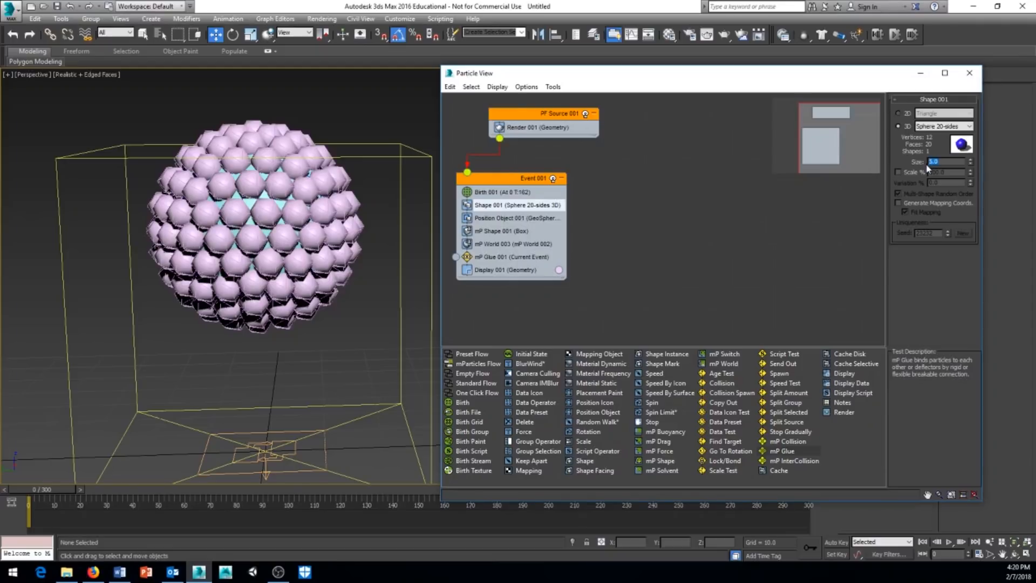
{"action": "type", "text": "1"}
{"action": "key", "text": "Return"}
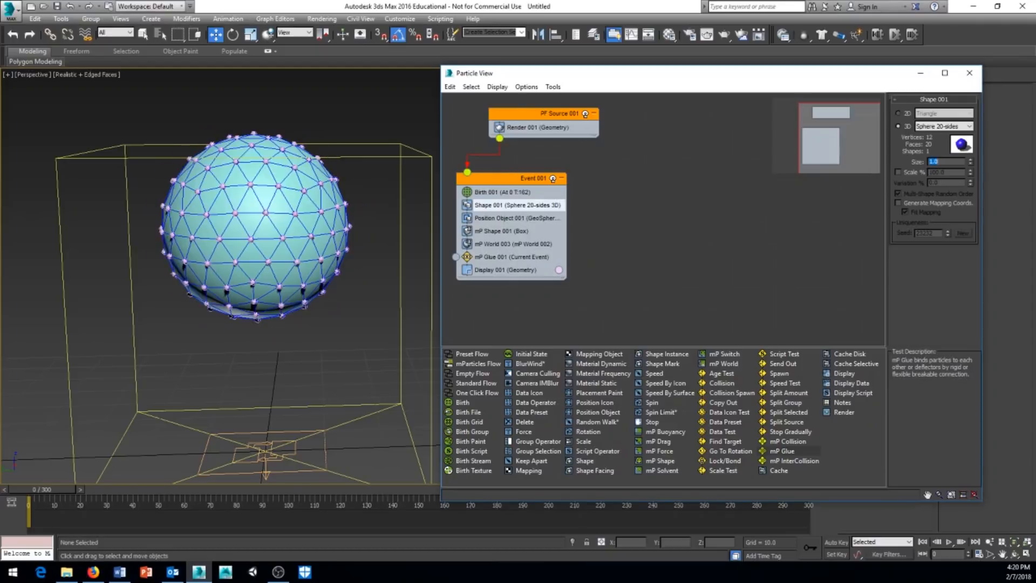
{"action": "left_click", "coordinate": [949, 541]}
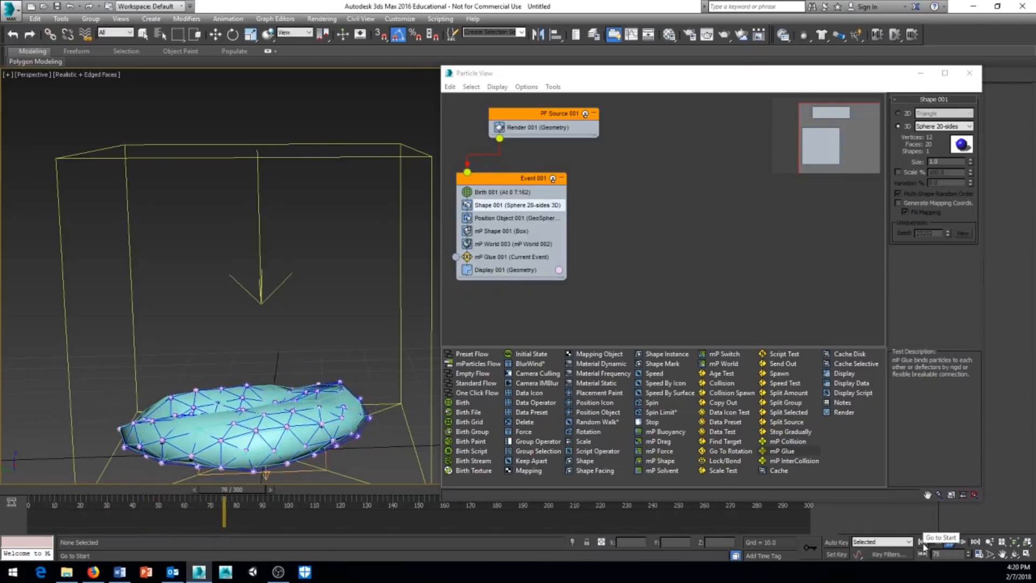
{"action": "left_click", "coordinate": [923, 541]}
- Set the Shape 001 particle size to 1.5
{"action": "double_click", "coordinate": [946, 162]}
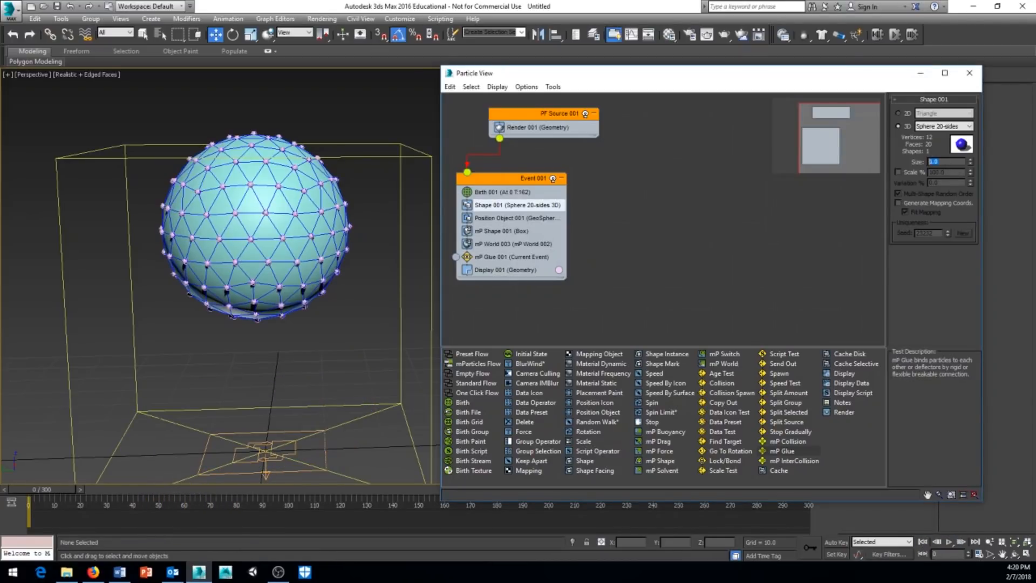
{"action": "type", "text": "1.5"}
{"action": "key", "text": "Return"}
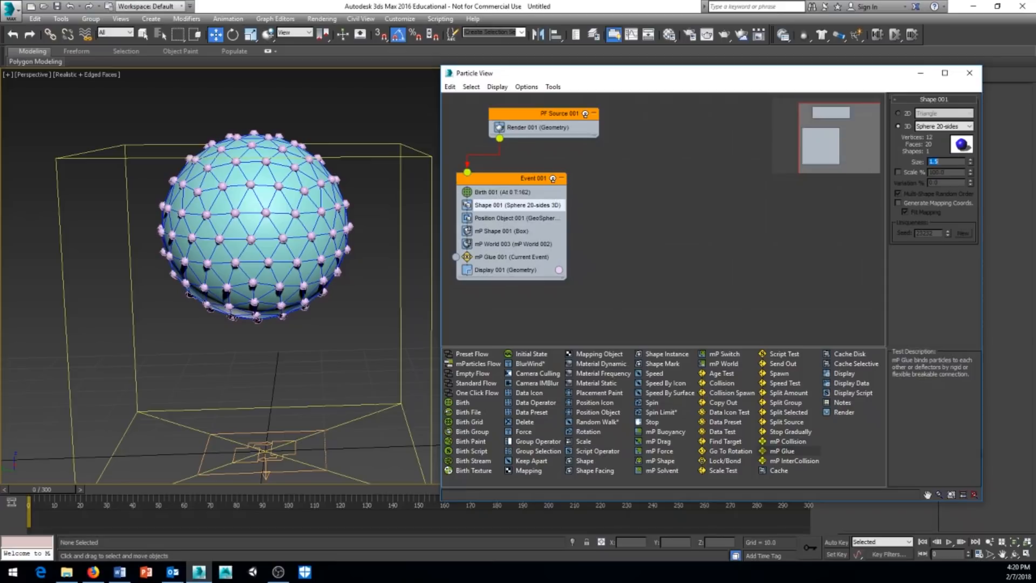
- Play the simulation with the new particle size and rewind to frame 0
{"action": "left_click", "coordinate": [948, 542]}
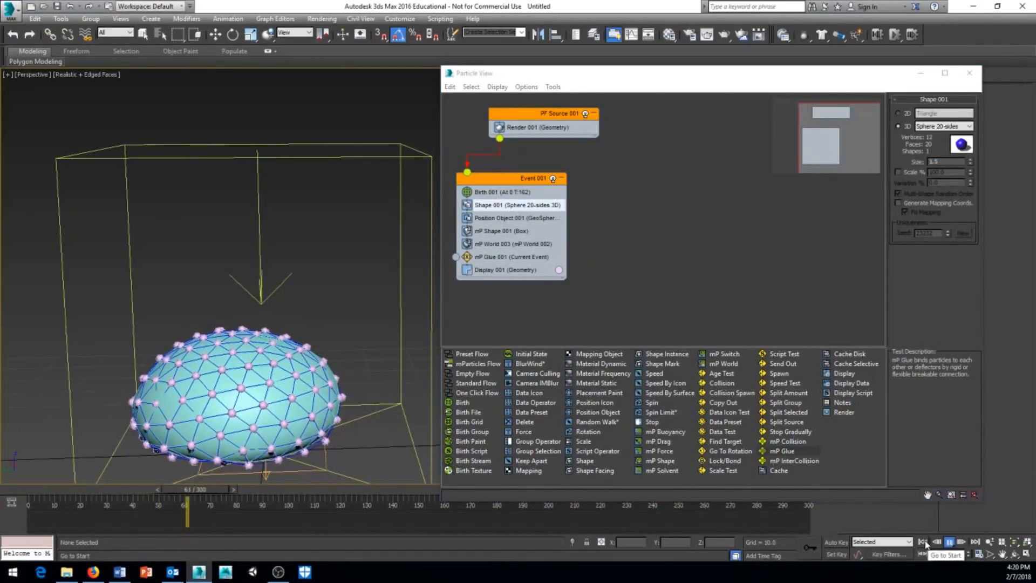
{"action": "left_click", "coordinate": [924, 542]}
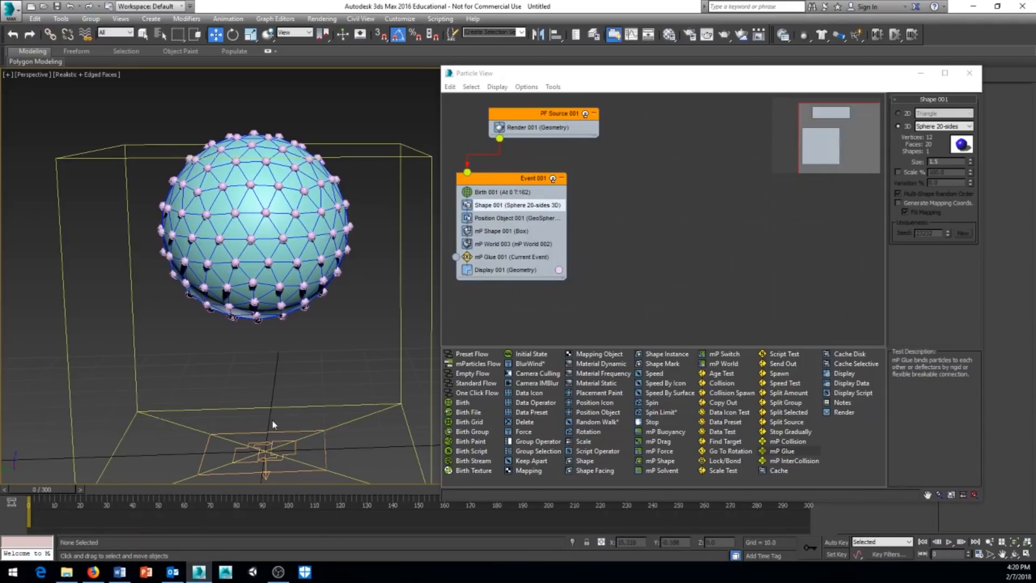
- Move Particle View off the viewport and draw a standard box beside the sphere, about 39 long, 65 wide and 2.4 high
{"action": "middle_click_drag", "start_coordinate": [328, 403], "coordinate": [309, 345]}
{"action": "scroll", "coordinate": [271, 359], "scroll_direction": "down", "scroll_amount": 2}
{"action": "scroll", "coordinate": [287, 365], "scroll_direction": "down", "scroll_amount": 3}
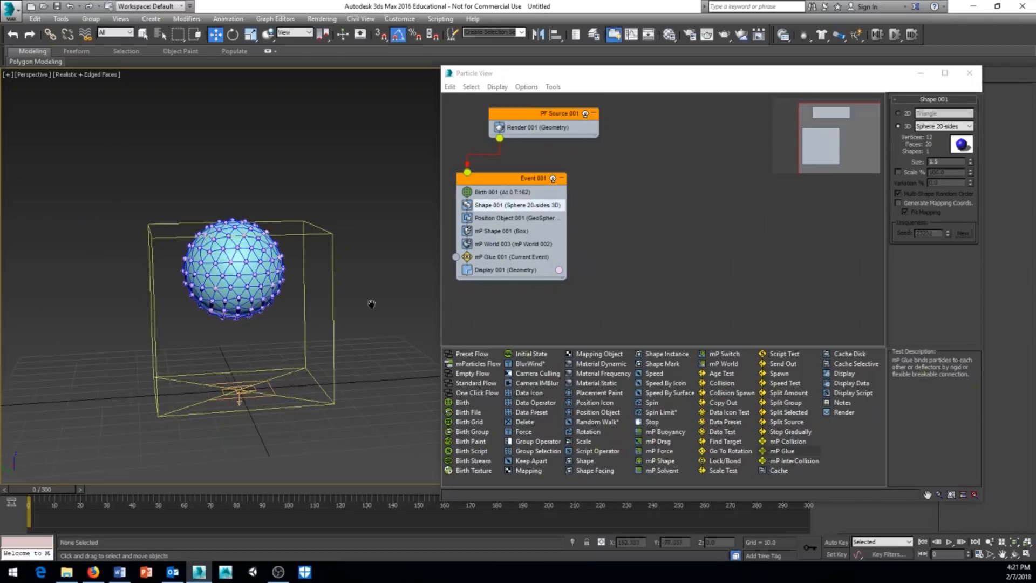
{"action": "middle_click_drag", "start_coordinate": [370, 300], "coordinate": [315, 280]}
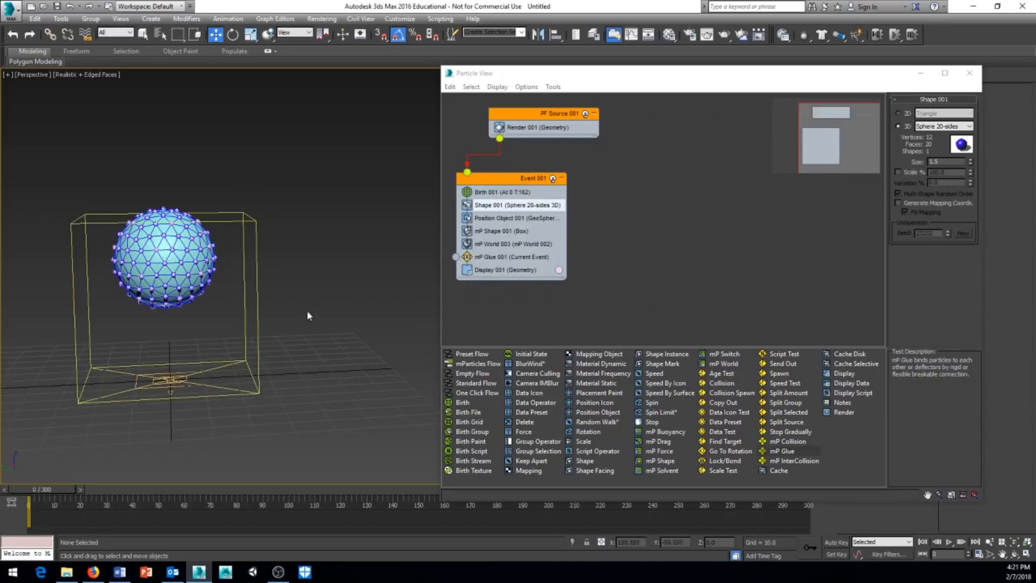
{"action": "middle_click_drag", "start_coordinate": [296, 317], "coordinate": [307, 306]}
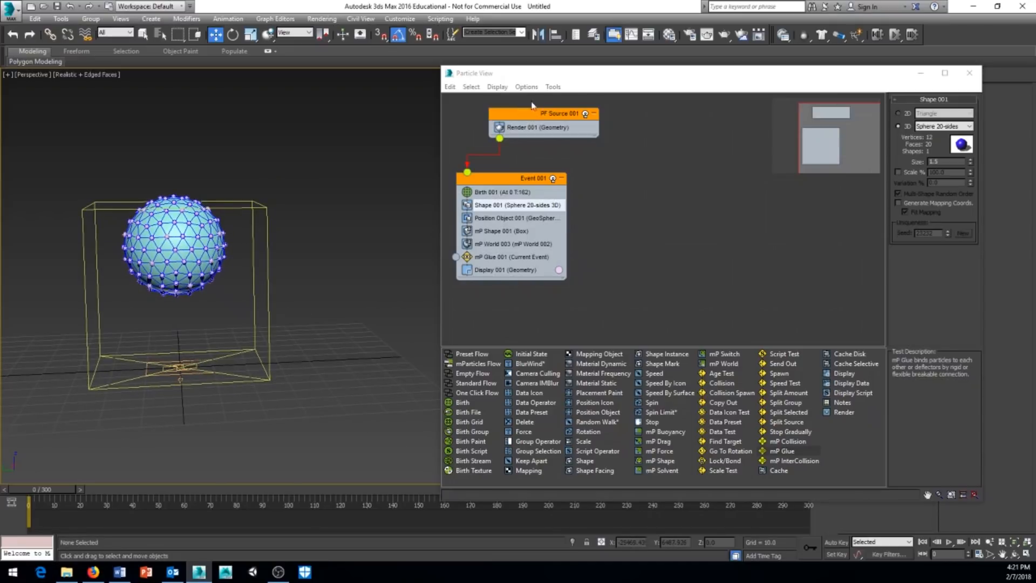
{"action": "left_click_drag", "start_coordinate": [838, 72], "coordinate": [0, 60]}
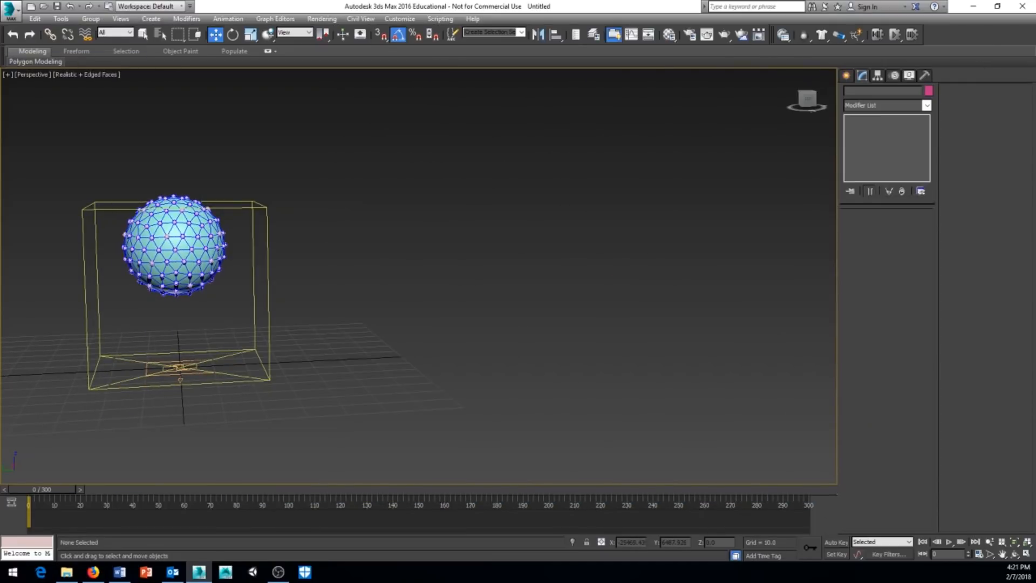
{"action": "left_click", "coordinate": [846, 75]}
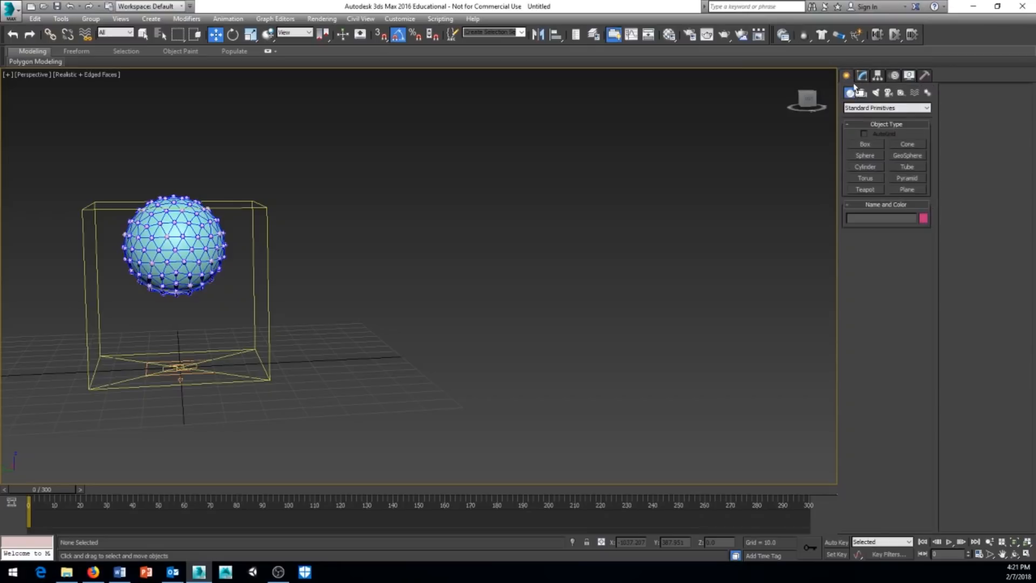
{"action": "left_click", "coordinate": [864, 144]}
{"action": "mouse_move", "coordinate": [361, 345]}
{"action": "left_mouse_down"}
{"action": "mouse_move", "coordinate": [460, 383]}
{"action": "mouse_move", "coordinate": [535, 378]}
{"action": "left_mouse_up"}
{"action": "left_click", "coordinate": [536, 371]}
{"action": "middle_click_drag", "start_coordinate": [536, 269], "coordinate": [472, 255]}
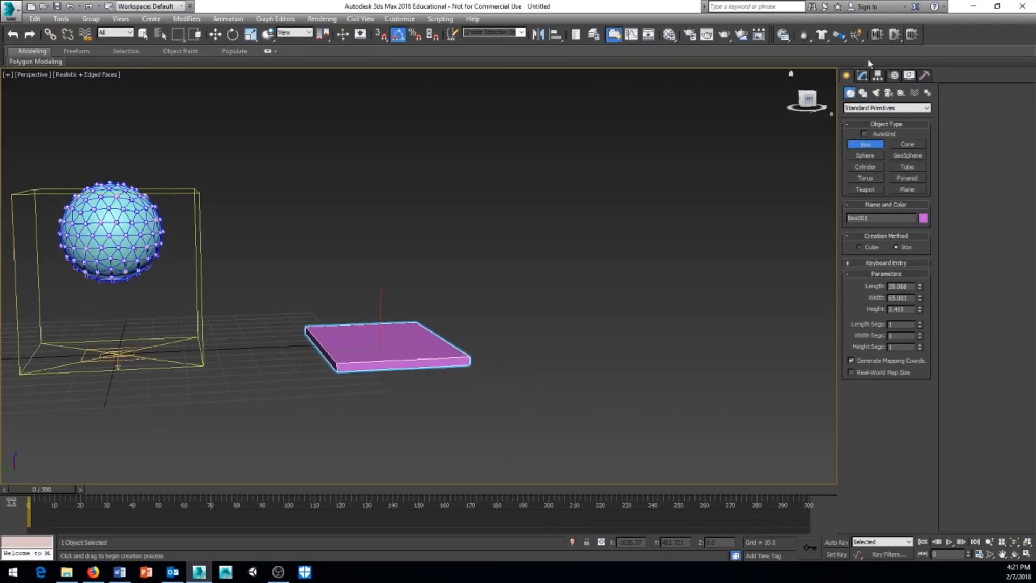
- Create a UDeflector space warp with an icon size of about 44.6 near the sphere and pick the box as its object
{"action": "left_click", "coordinate": [915, 92]}
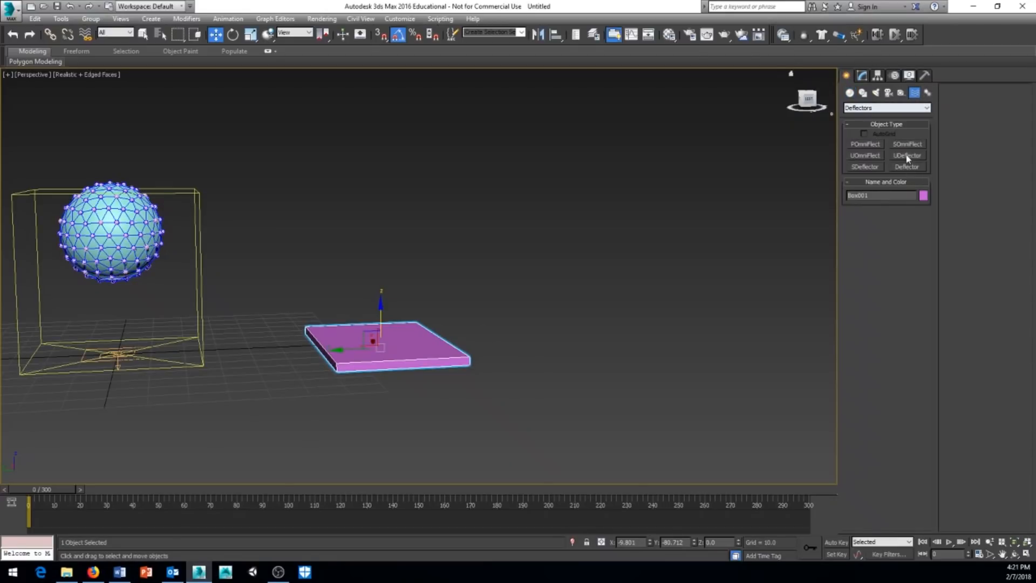
{"action": "left_click", "coordinate": [907, 157]}
{"action": "left_click_drag", "start_coordinate": [266, 308], "coordinate": [285, 326]}
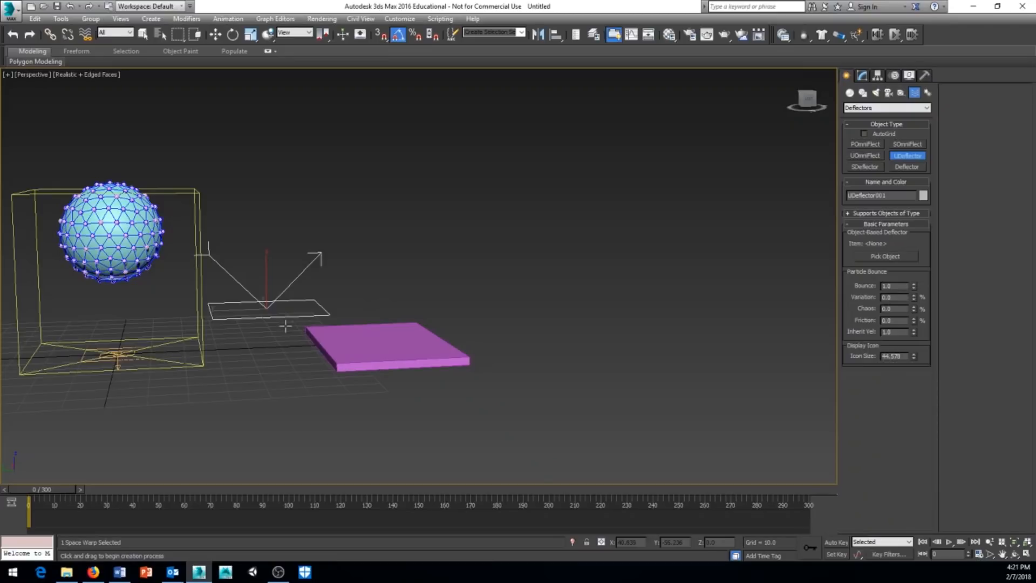
{"action": "left_click", "coordinate": [898, 257]}
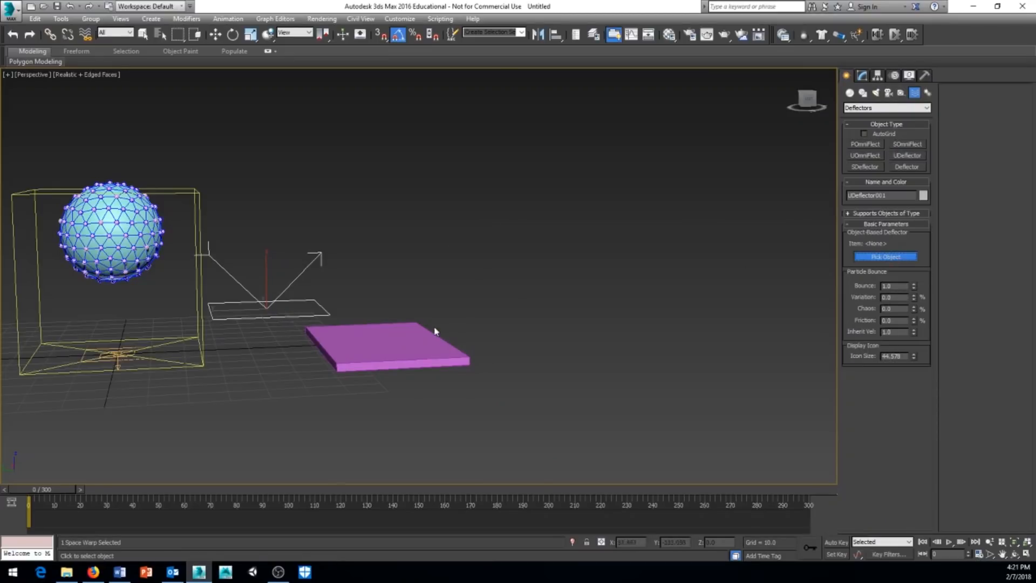
{"action": "left_click", "coordinate": [385, 349]}
{"action": "middle_click_drag", "start_coordinate": [444, 298], "coordinate": [423, 302]}
- Move the box beneath the sphere, to about X 6.65, Y 4.7, and raise it to about Z 9.7
{"action": "key", "text": "w"}
{"action": "right_click", "coordinate": [536, 292]}
{"action": "left_click", "coordinate": [463, 323]}
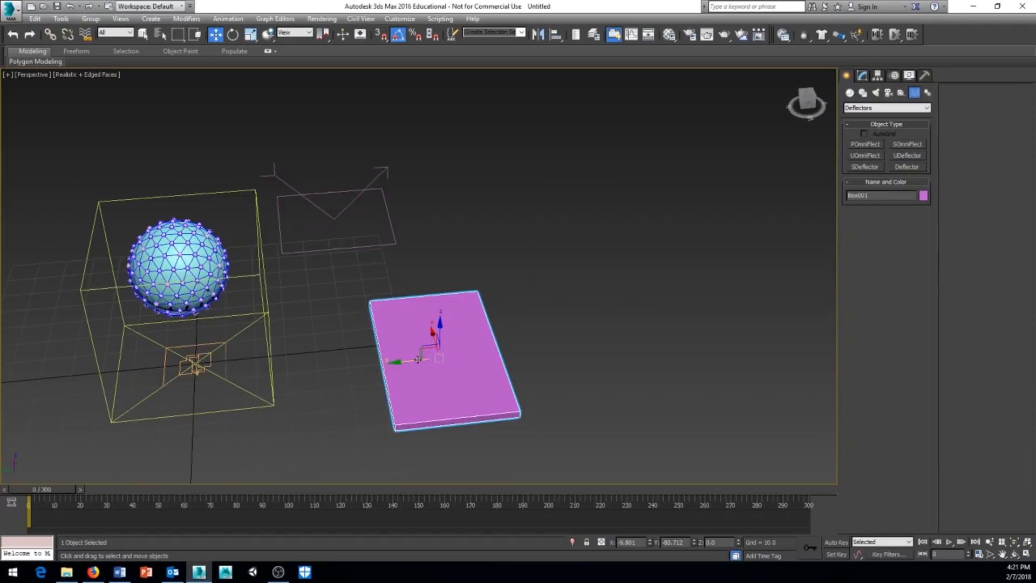
{"action": "left_click_drag", "start_coordinate": [408, 363], "coordinate": [232, 350]}
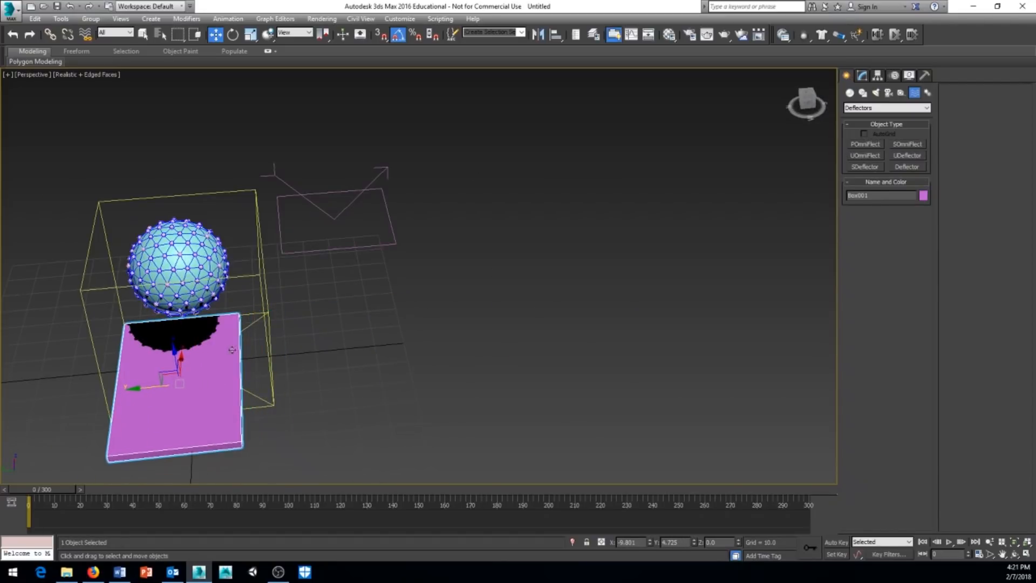
{"action": "middle_click_drag", "start_coordinate": [231, 349], "coordinate": [145, 338], "text": "alt"}
{"action": "left_click_drag", "start_coordinate": [216, 372], "coordinate": [259, 373]}
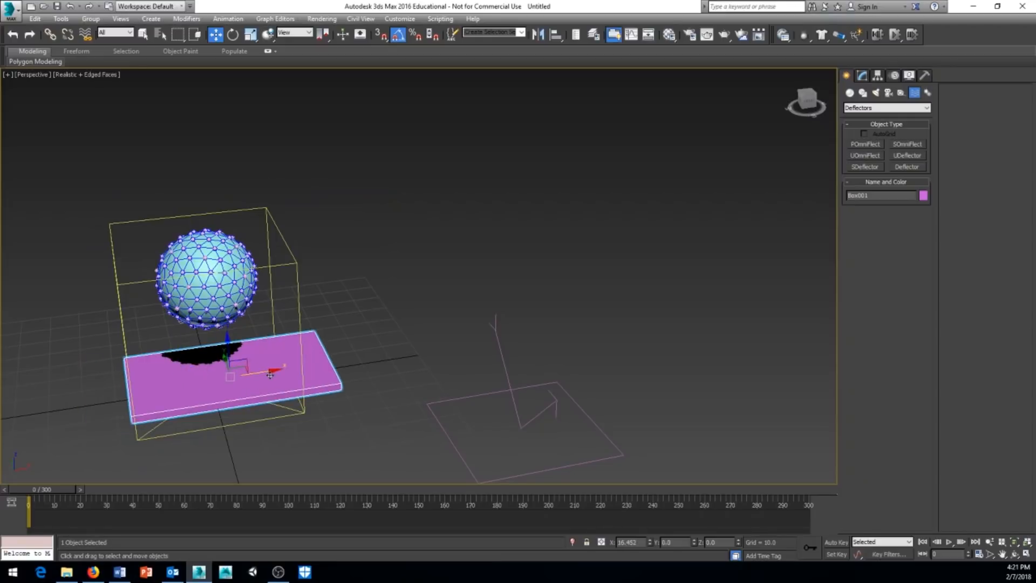
{"action": "middle_click_drag", "start_coordinate": [259, 373], "coordinate": [345, 351], "text": "alt"}
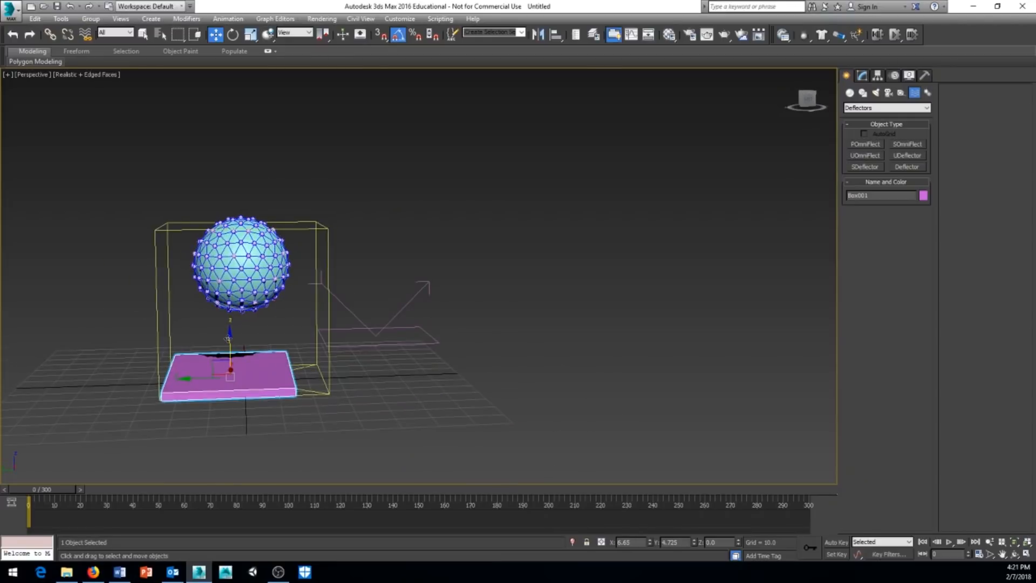
{"action": "left_click_drag", "start_coordinate": [231, 345], "coordinate": [243, 309]}
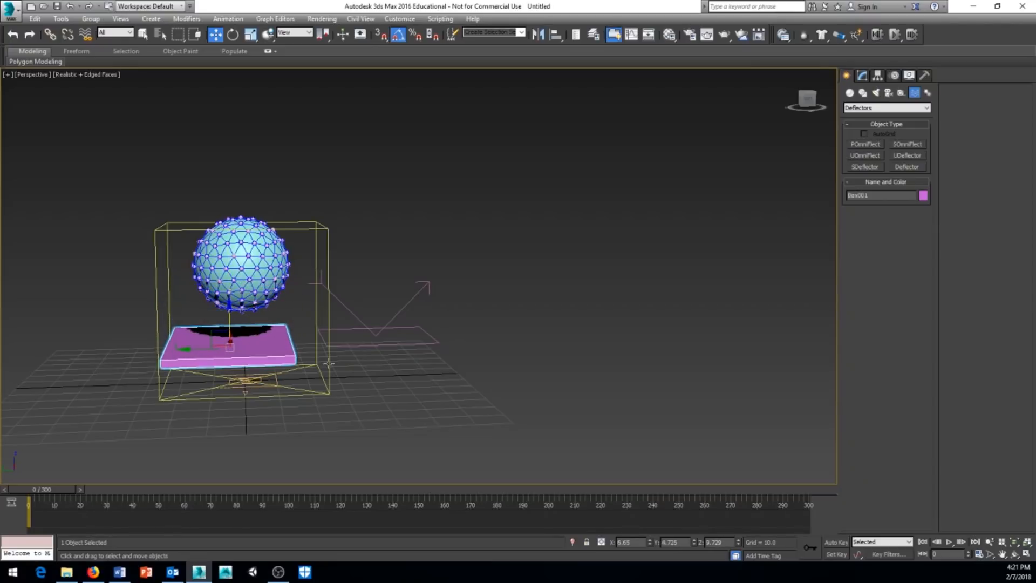
{"action": "middle_click_drag", "start_coordinate": [327, 361], "coordinate": [270, 350], "text": "alt"}
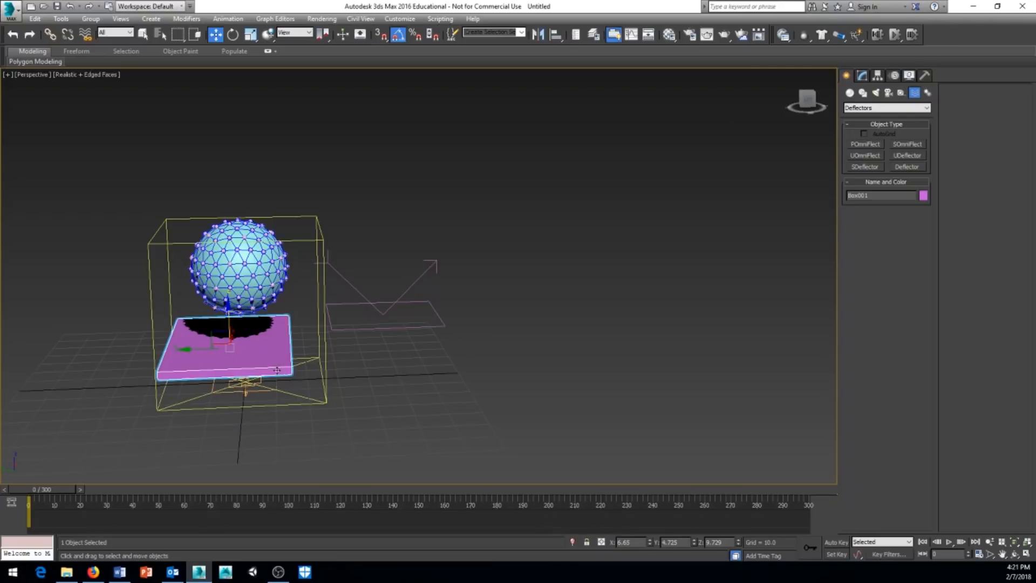
- Apply a PFlow Collision Shape (WSM) modifier to the box and activate it with the Geometry shape
{"action": "left_click", "coordinate": [862, 76]}
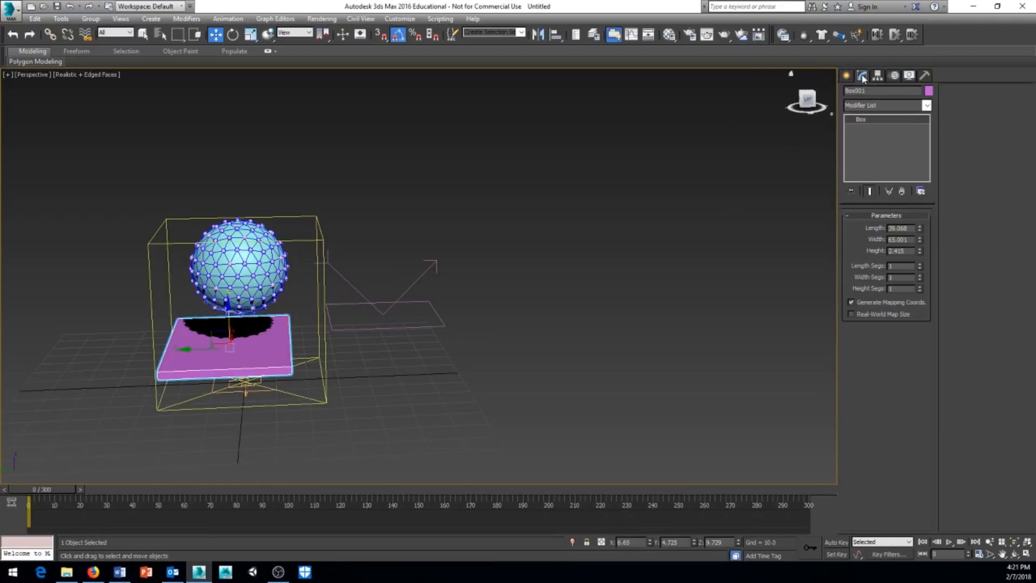
{"action": "left_click", "coordinate": [926, 105]}
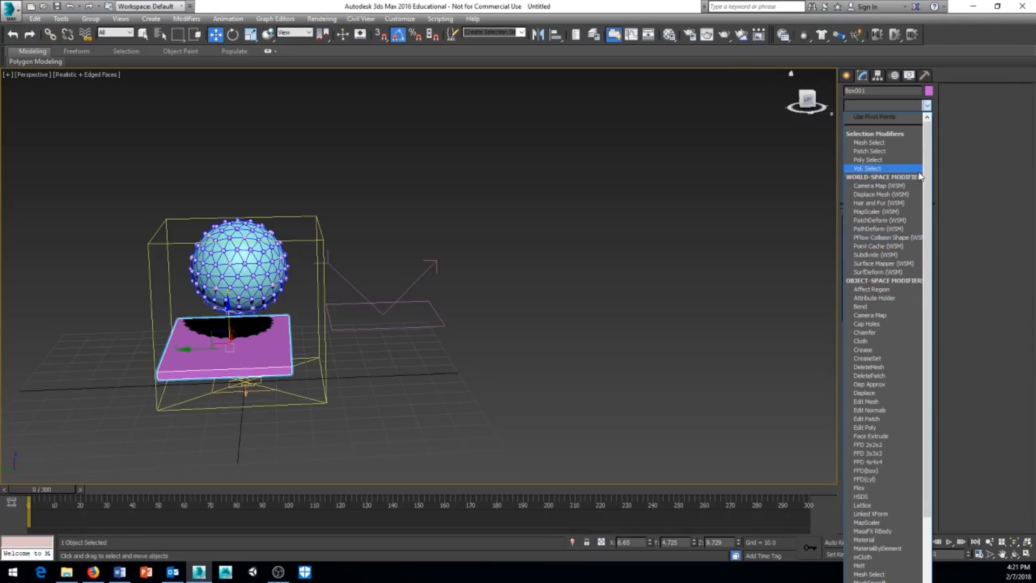
{"action": "left_click", "coordinate": [872, 238]}
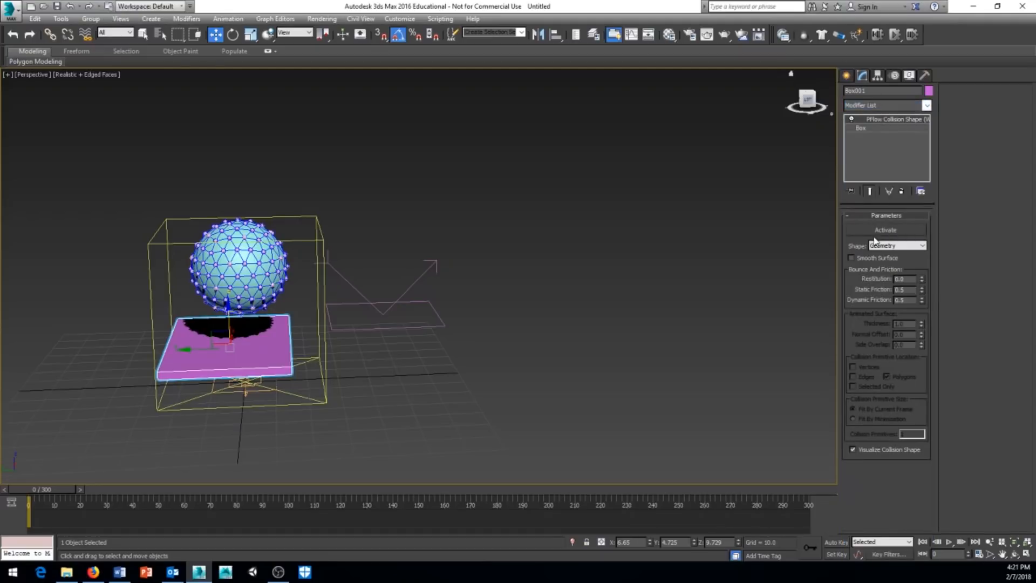
{"action": "middle_click_drag", "start_coordinate": [645, 273], "coordinate": [743, 249]}
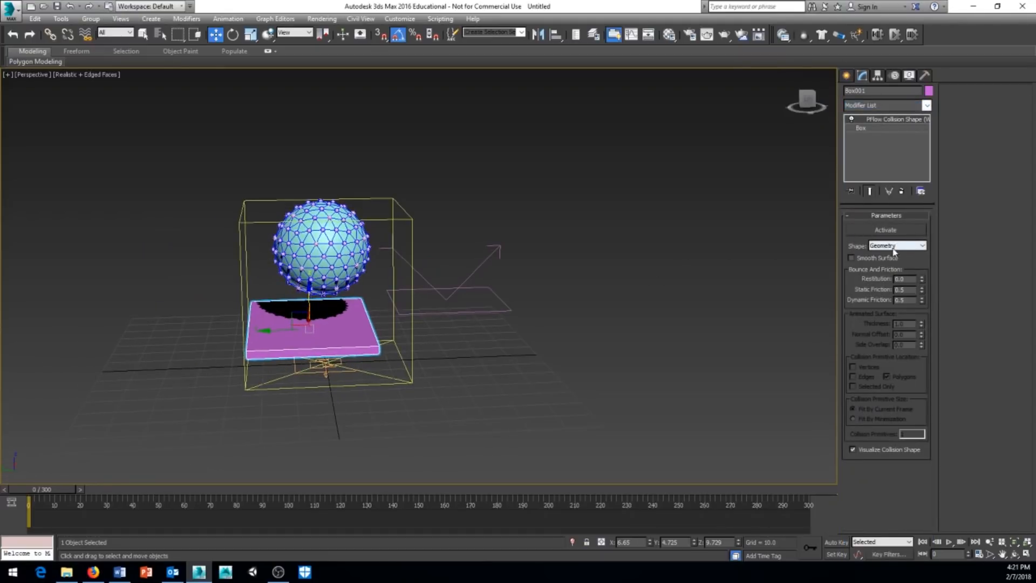
{"action": "left_click", "coordinate": [922, 246]}
{"action": "left_click", "coordinate": [922, 246]}
{"action": "left_click", "coordinate": [878, 232]}
- Raise the box closer to the sphere, to about Z 14.7
{"action": "middle_click_drag", "start_coordinate": [542, 306], "coordinate": [550, 324], "text": "alt"}
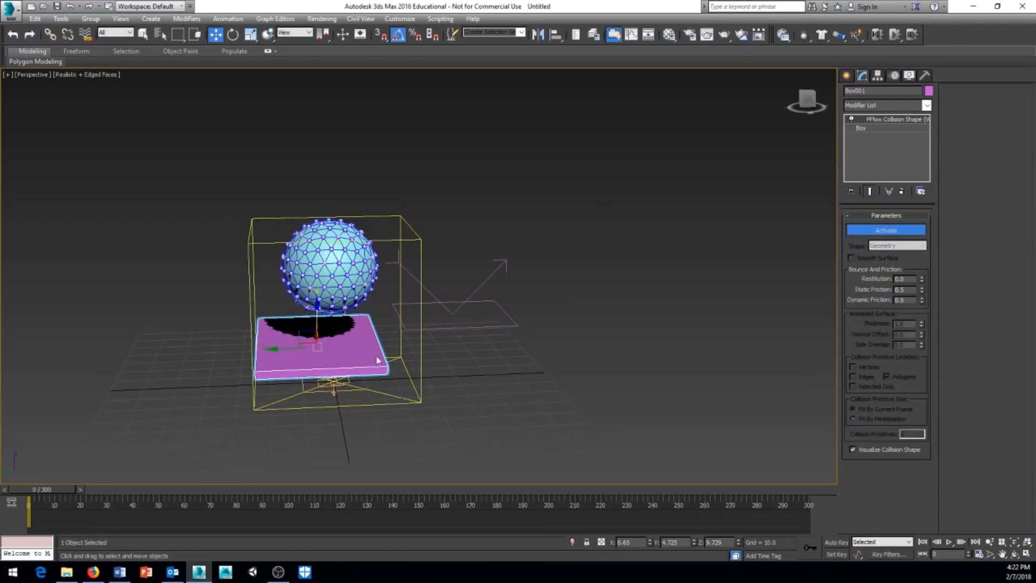
{"action": "middle_click_drag", "start_coordinate": [315, 382], "coordinate": [315, 361], "text": "alt"}
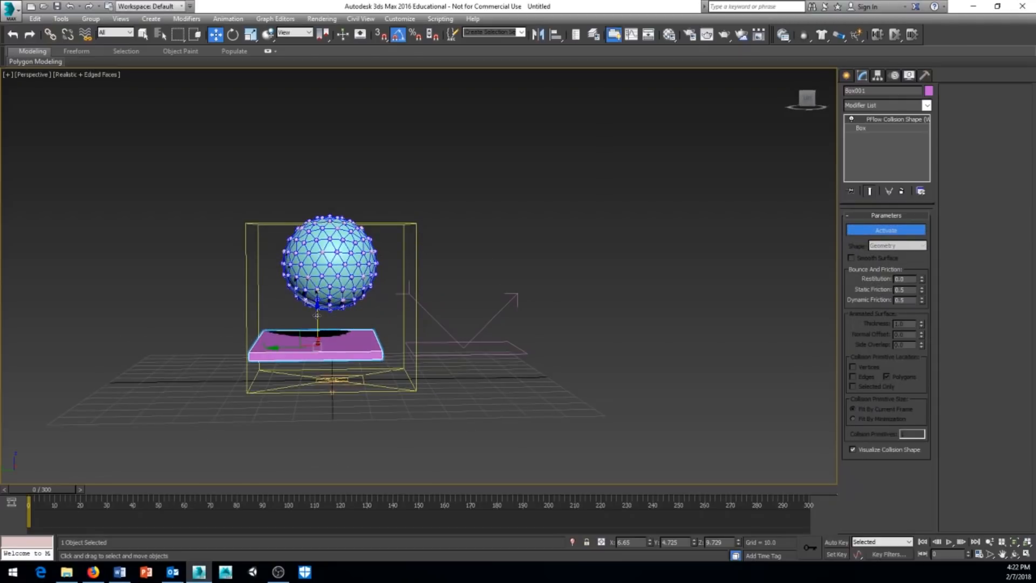
{"action": "mouse_move", "coordinate": [317, 314]}
{"action": "left_mouse_down"}
{"action": "mouse_move", "coordinate": [326, 274]}
{"action": "mouse_move", "coordinate": [326, 296]}
{"action": "left_mouse_up"}
- Play the simulation twice to check the sphere against the box, rewinding to frame 0 each time
{"action": "left_click", "coordinate": [949, 542]}
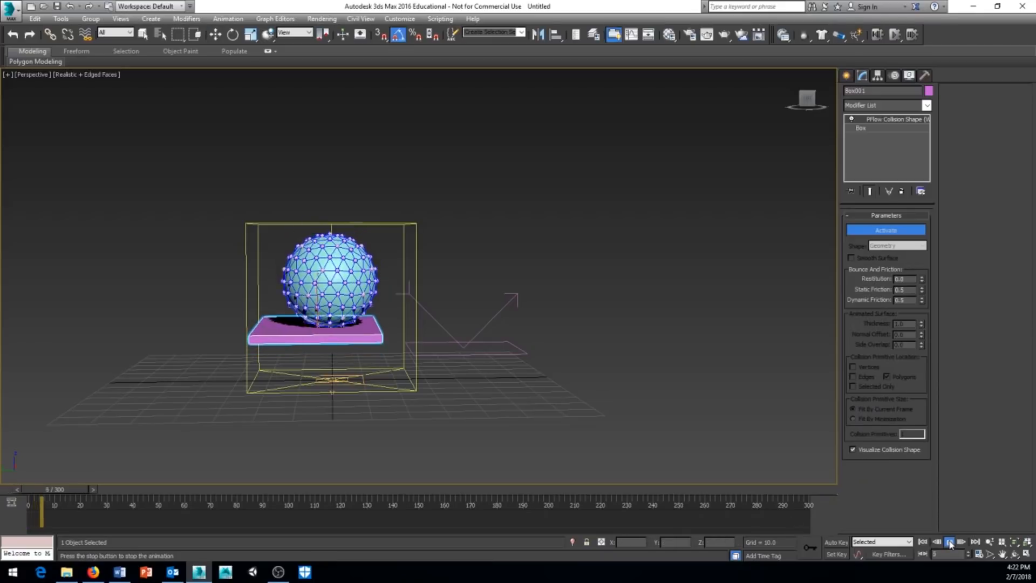
{"action": "left_click", "coordinate": [949, 541]}
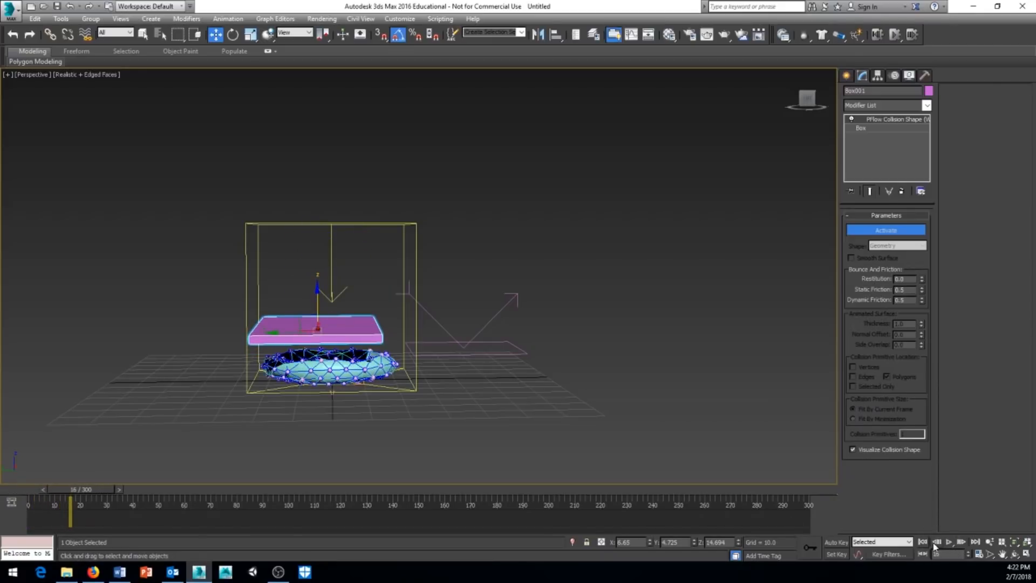
{"action": "left_click", "coordinate": [922, 541]}
{"action": "left_click", "coordinate": [949, 542]}
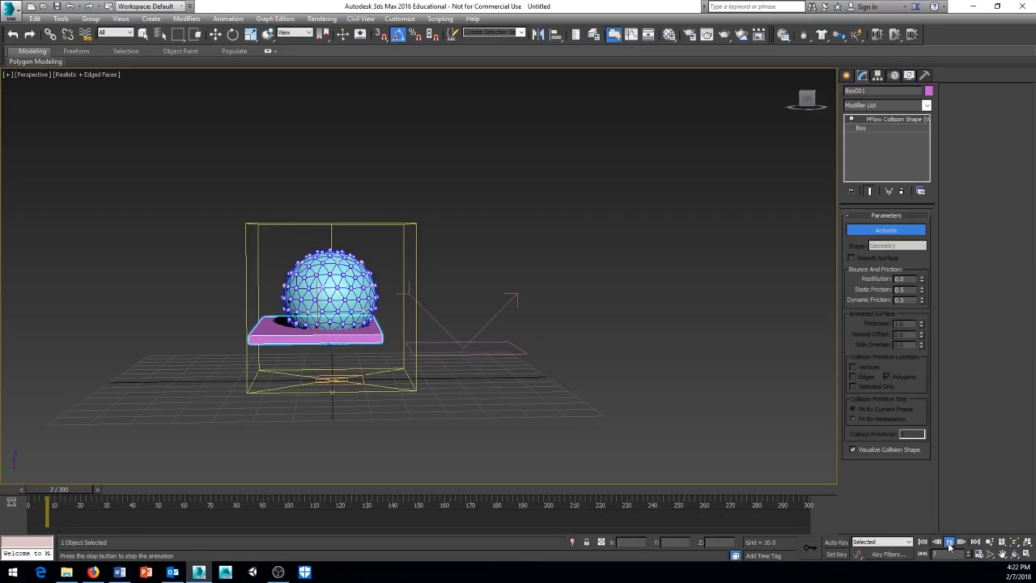
{"action": "left_click", "coordinate": [949, 542]}
{"action": "left_click", "coordinate": [922, 542]}
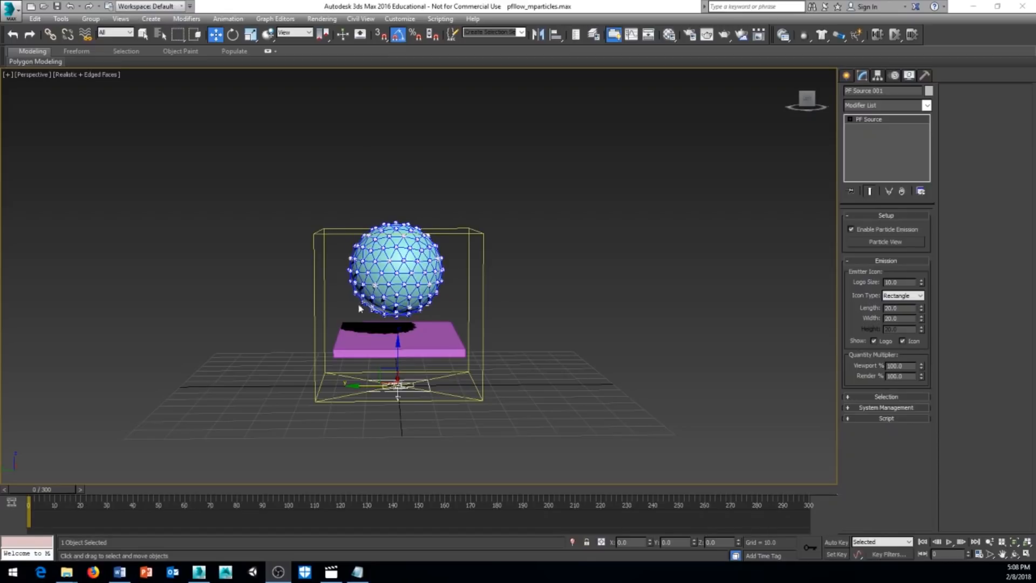
- Open Particle View from the PF Source 001 emitter and insert an mP Collision test below mP Glue 001 in Event 001
{"action": "mouse_move", "coordinate": [48, 495]}
{"action": "left_mouse_down"}
{"action": "mouse_move", "coordinate": [105, 489]}
{"action": "mouse_move", "coordinate": [32, 488]}
{"action": "left_mouse_up"}
{"action": "key", "text": "w"}
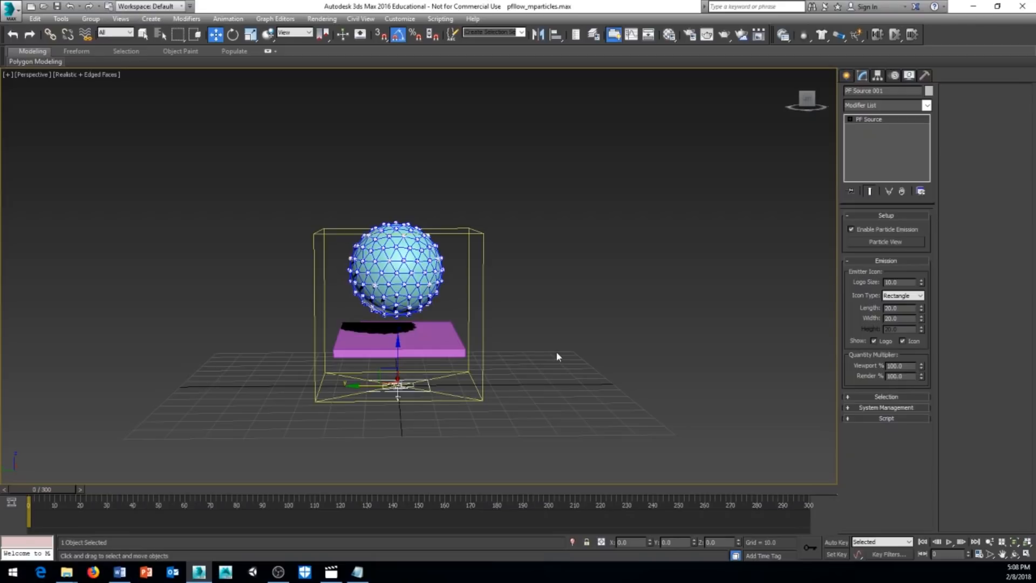
{"action": "left_click", "coordinate": [444, 336]}
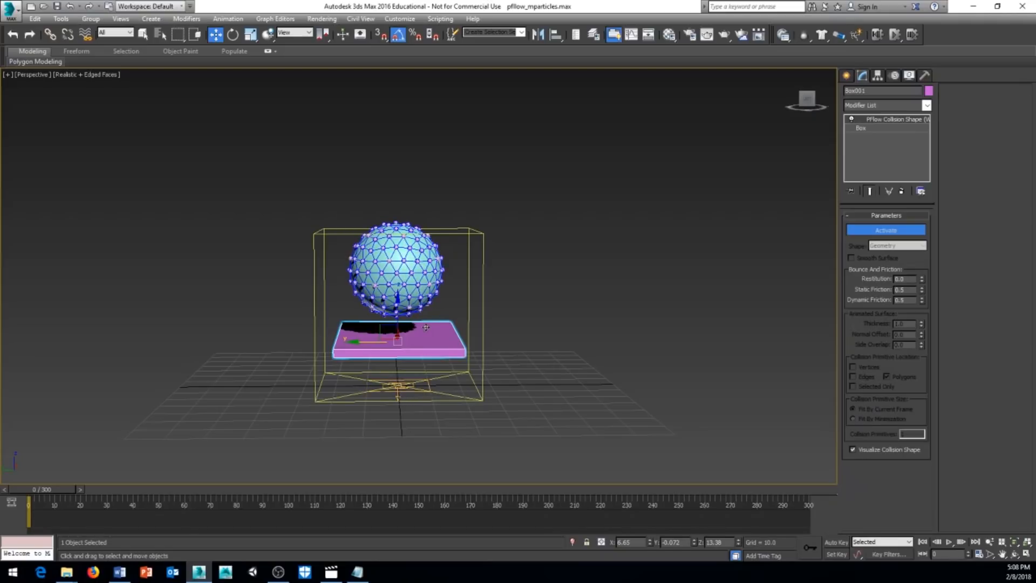
{"action": "left_click", "coordinate": [409, 390]}
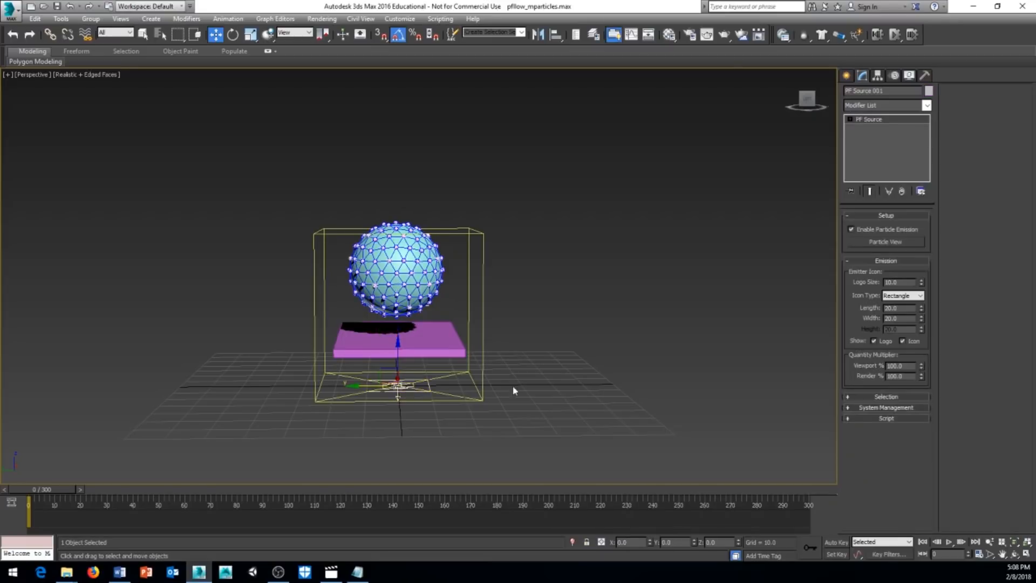
{"action": "left_click", "coordinate": [881, 243]}
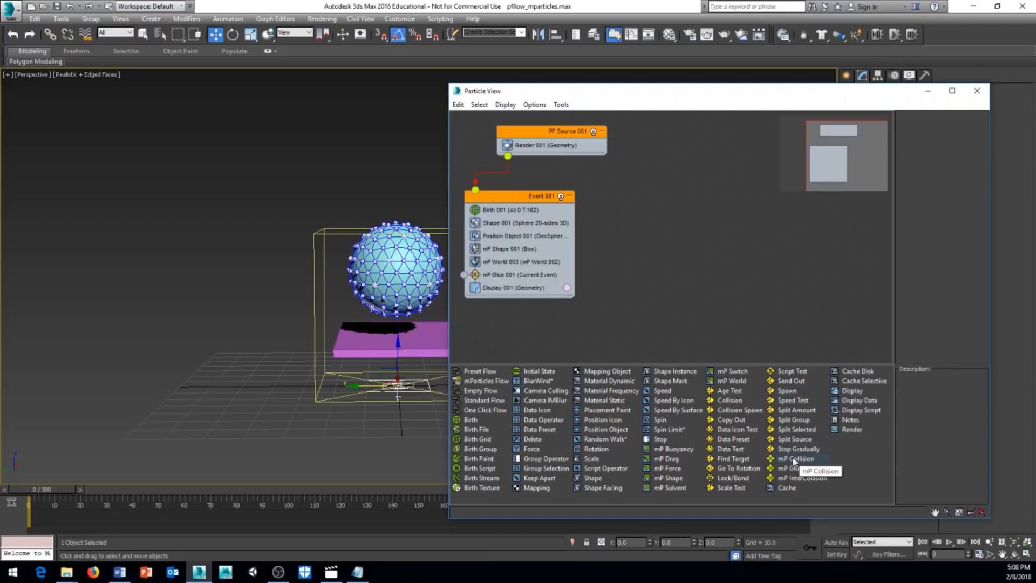
{"action": "left_click_drag", "start_coordinate": [793, 460], "coordinate": [516, 289]}
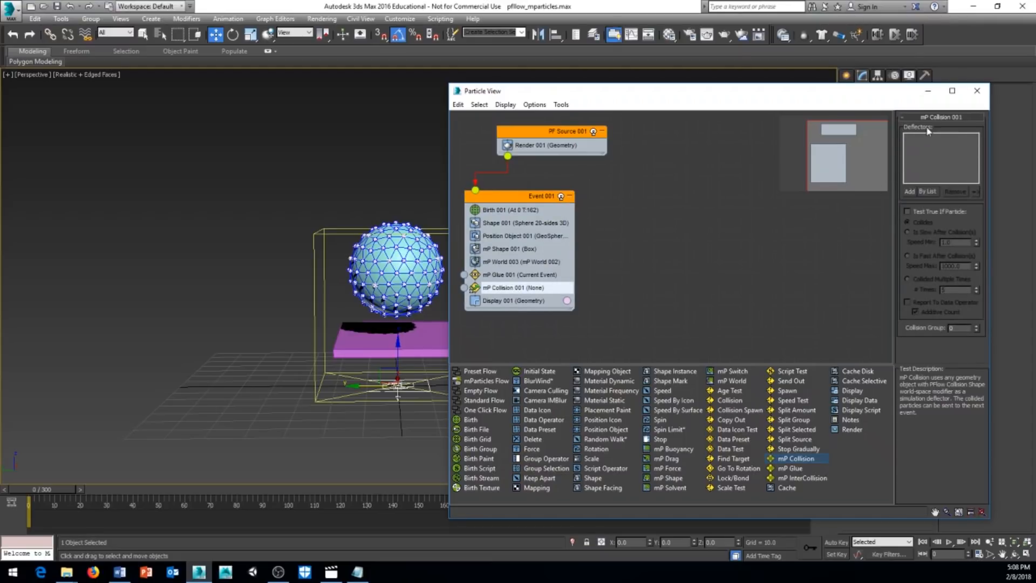
- Add Box001 as a deflector of the mP Collision 001 test by choosing it from the list of available deflectors
{"action": "left_click", "coordinate": [927, 192]}
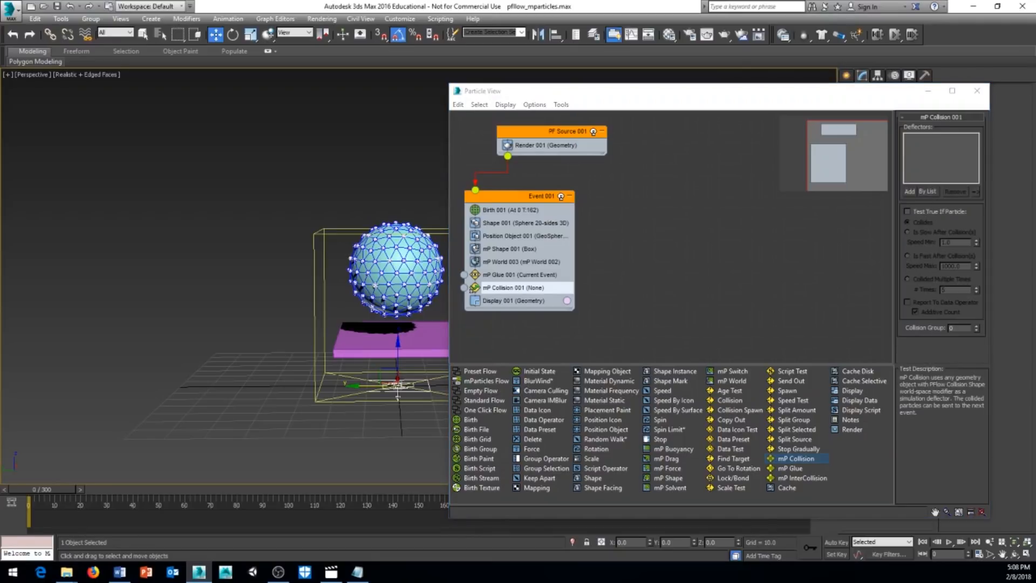
{"action": "left_click_drag", "start_coordinate": [0, 116], "coordinate": [132, 109]}
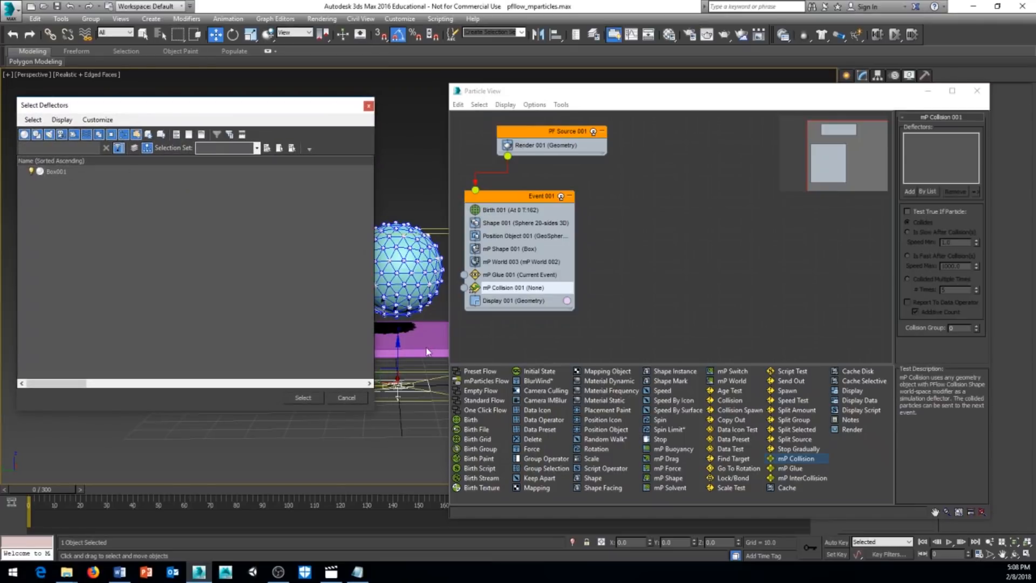
{"action": "left_click", "coordinate": [52, 172]}
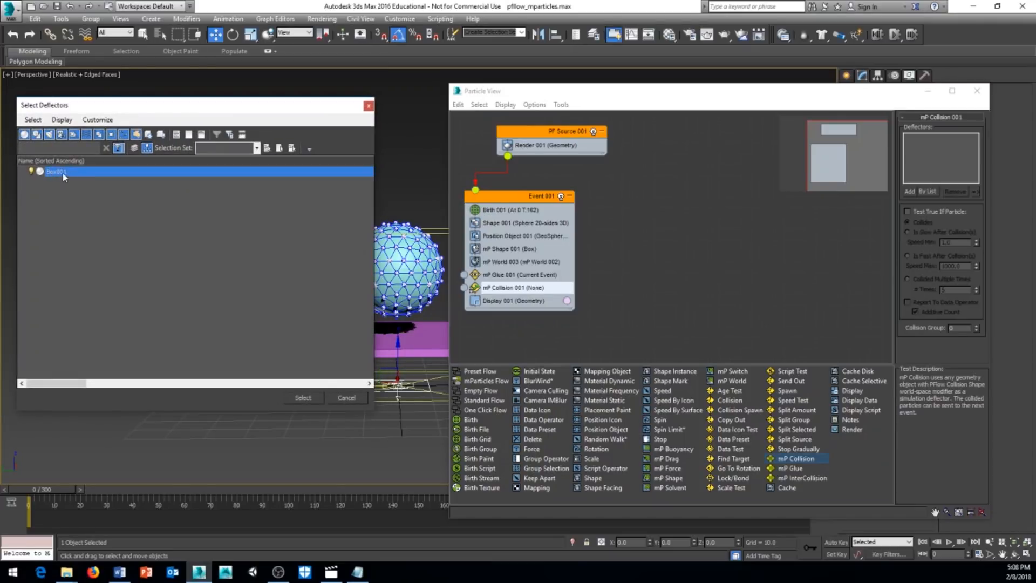
{"action": "left_click", "coordinate": [302, 398]}
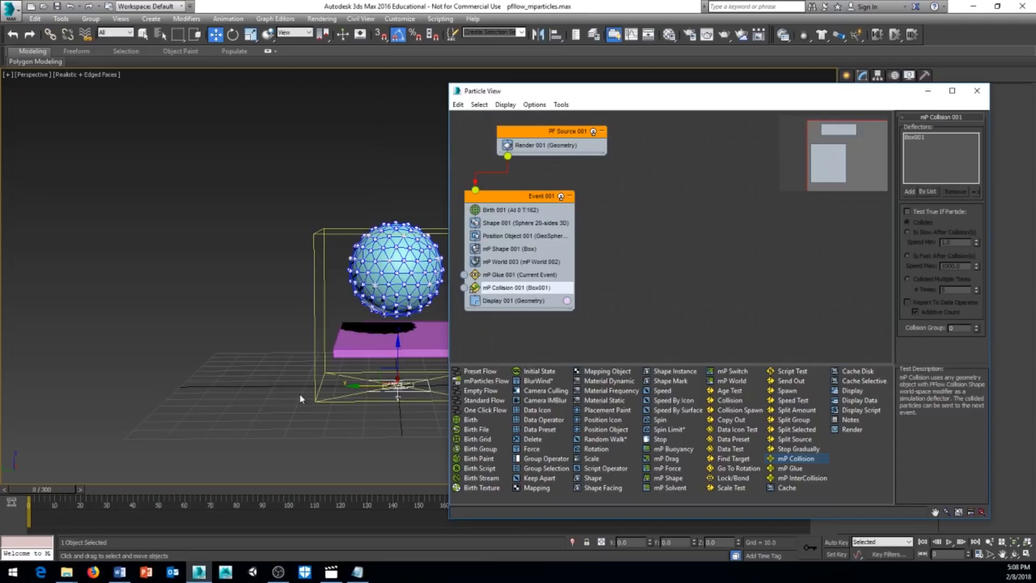
- Move Particle View aside and scrub the animation to check the sphere against the box, returning to frame 0
{"action": "left_click_drag", "start_coordinate": [560, 95], "coordinate": [844, 93]}
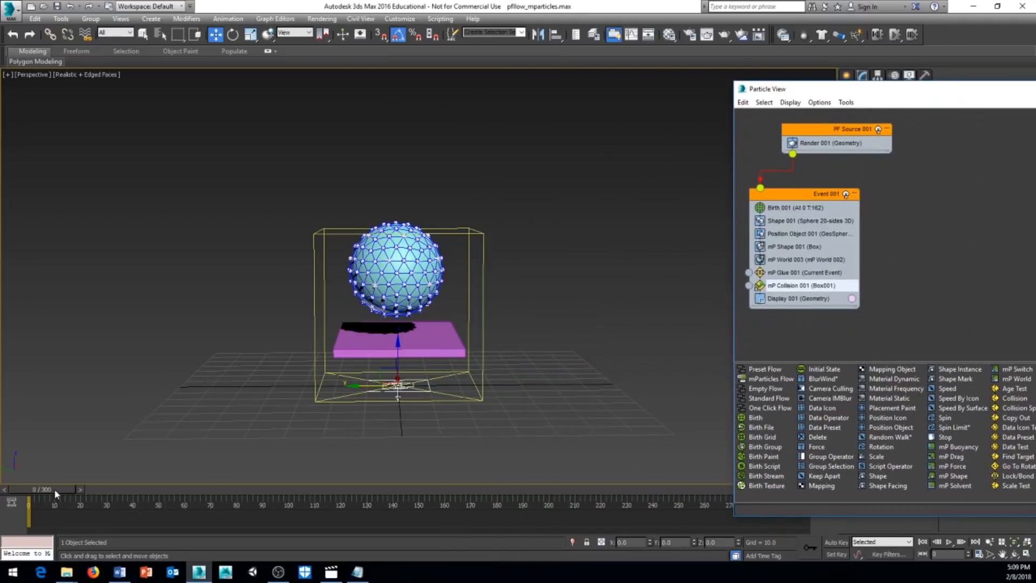
{"action": "left_click_drag", "start_coordinate": [55, 492], "coordinate": [275, 484]}
{"action": "left_click", "coordinate": [26, 488]}
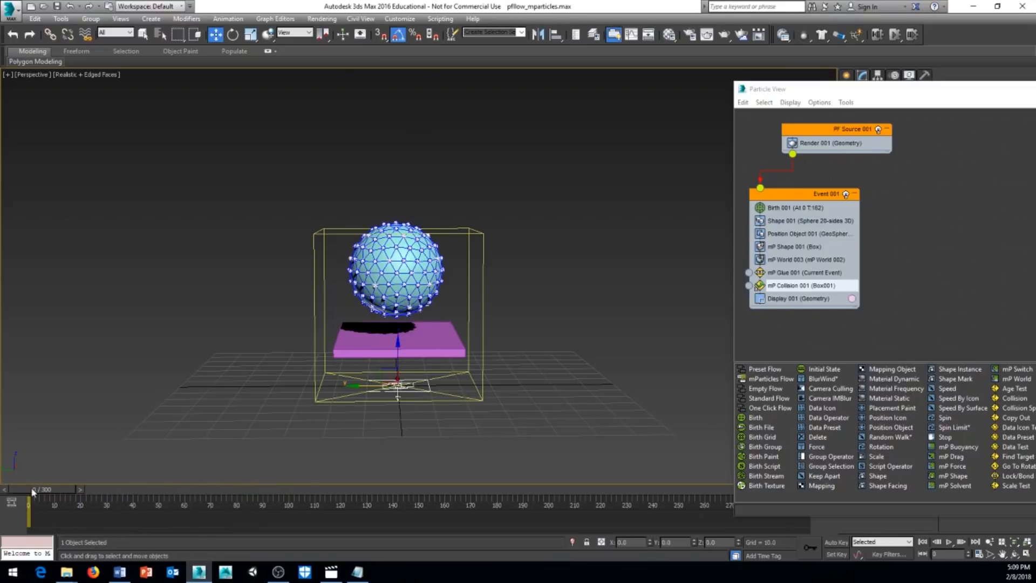
- Move the box sideways and up so its edge sits just beneath the sphere, at about Y -18.4, Z 16.7
{"action": "left_click", "coordinate": [445, 345]}
{"action": "key", "text": "w"}
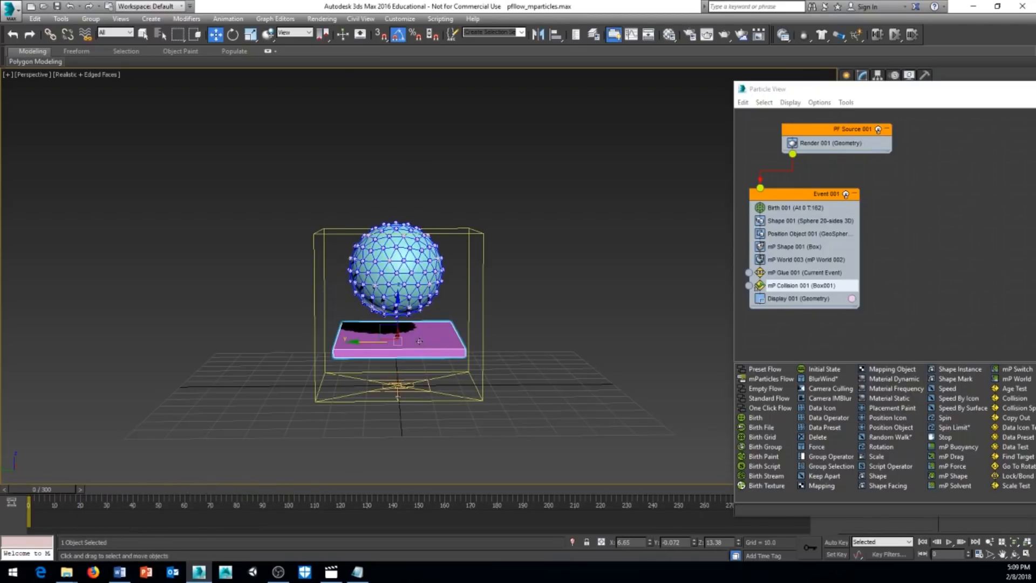
{"action": "left_click_drag", "start_coordinate": [378, 328], "coordinate": [435, 314]}
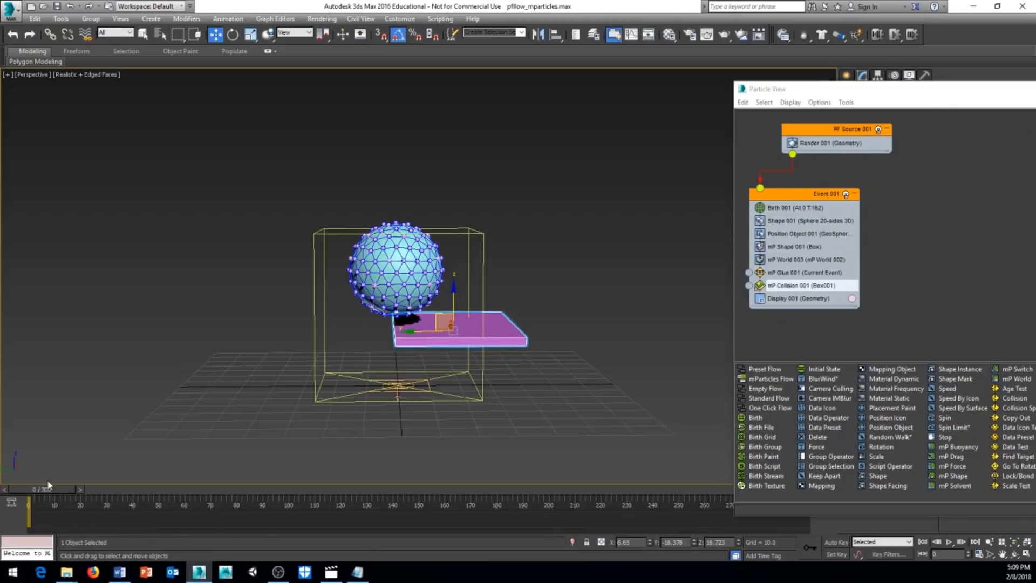
- Scrub the simulation to check how the sphere hits the offset box, rewind to frame 0 and inspect the particles up close
{"action": "left_click_drag", "start_coordinate": [45, 488], "coordinate": [25, 495]}
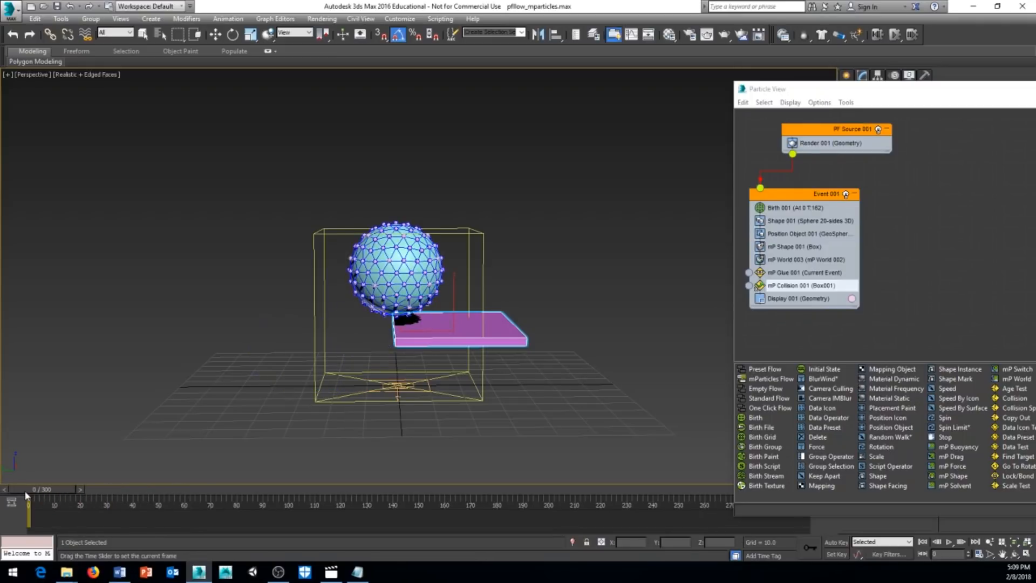
{"action": "key", "text": "w"}
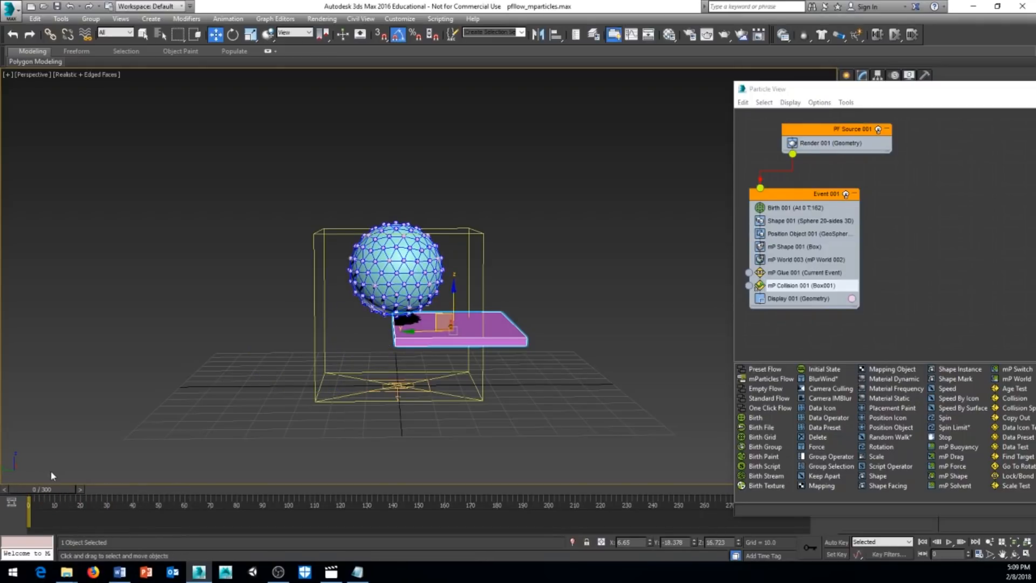
{"action": "scroll", "coordinate": [383, 302], "scroll_direction": "up", "scroll_amount": 5}
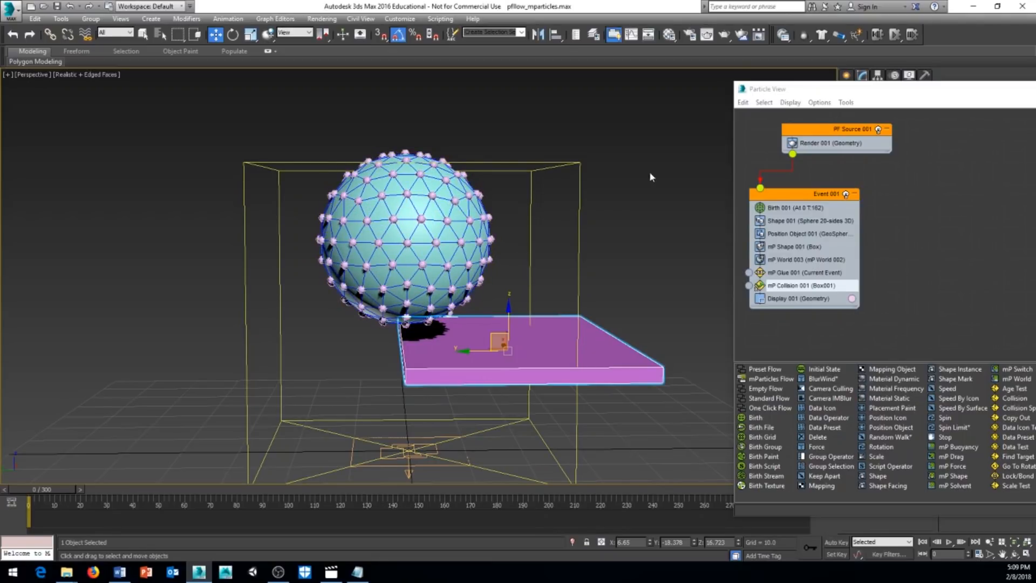
- Enlarge the particles by setting the size of the Shape 001 operator in Event 001 to 3.0
{"action": "left_click_drag", "start_coordinate": [789, 94], "coordinate": [673, 90]}
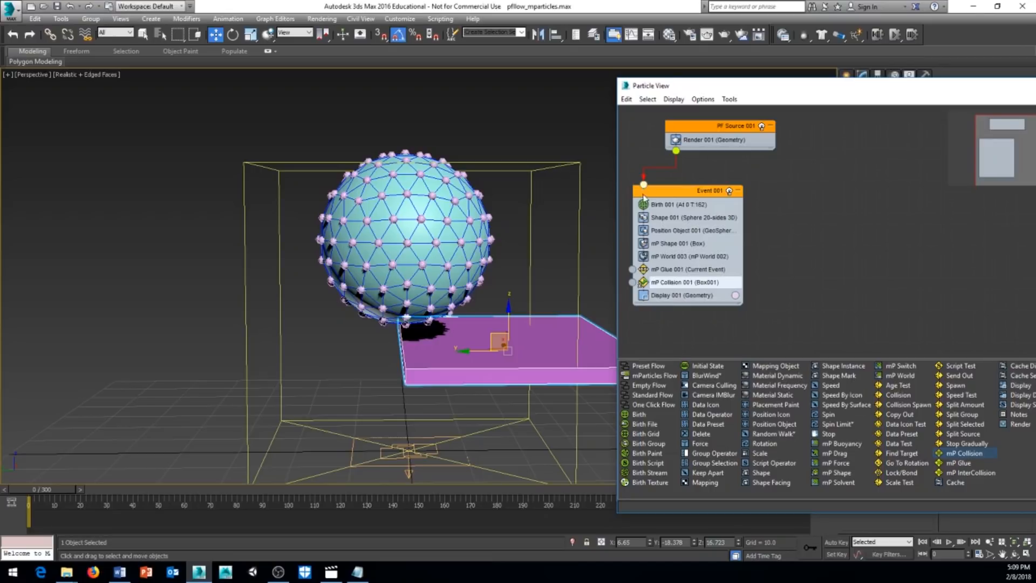
{"action": "left_click", "coordinate": [683, 217]}
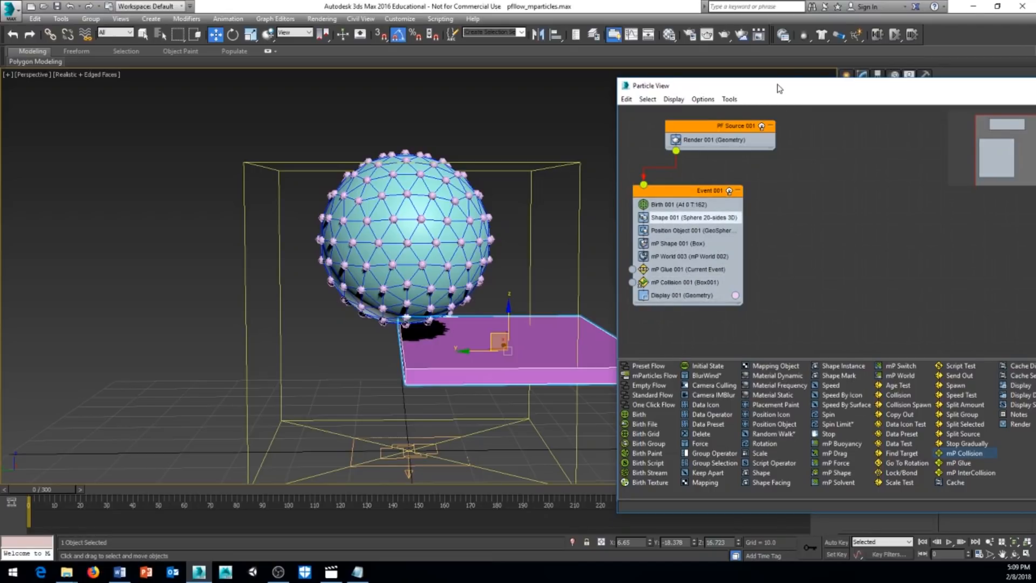
{"action": "left_click_drag", "start_coordinate": [778, 88], "coordinate": [640, 91]}
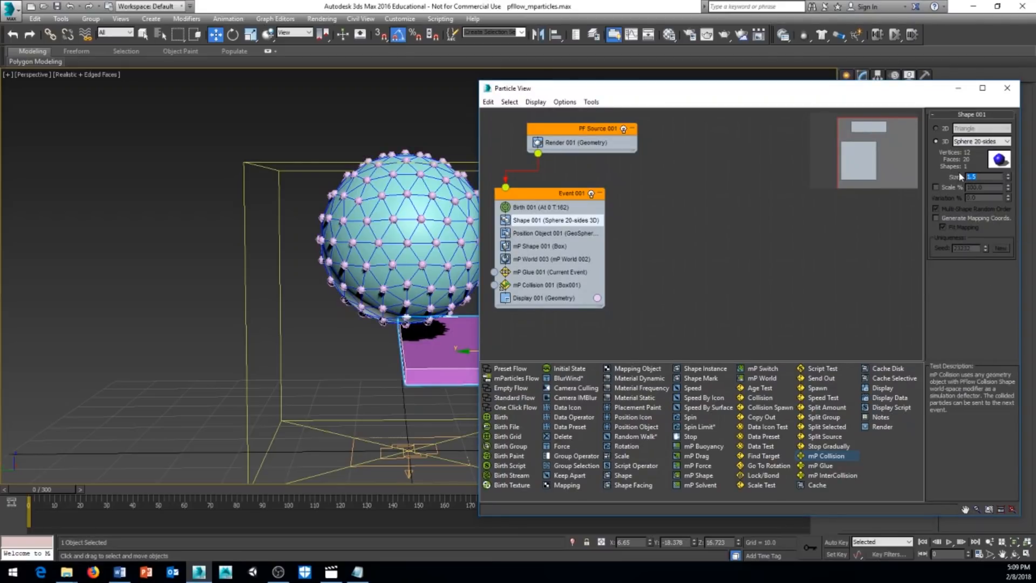
{"action": "type", "text": "2"}
{"action": "key", "text": "Return"}
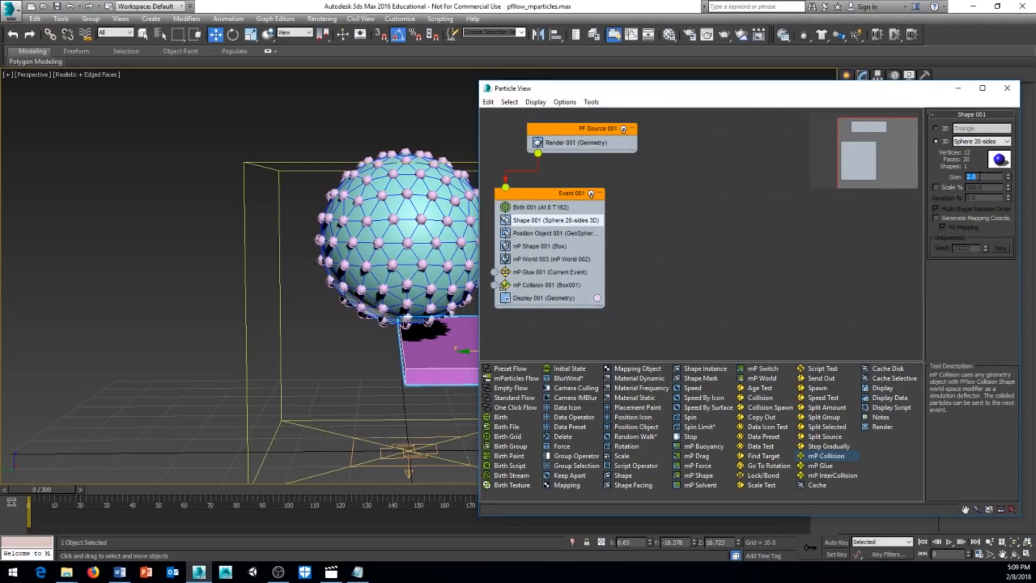
{"action": "key", "text": "Return"}
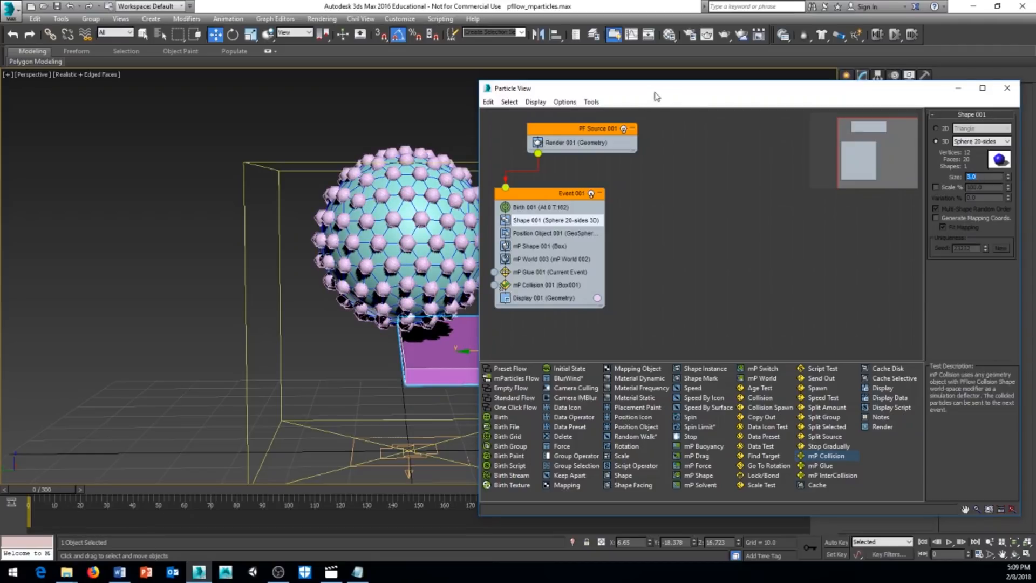
- Uncover the viewport and scrub the simulation with the enlarged particles to check the box collision, rewinding to frame 0
{"action": "left_click_drag", "start_coordinate": [659, 93], "coordinate": [802, 91]}
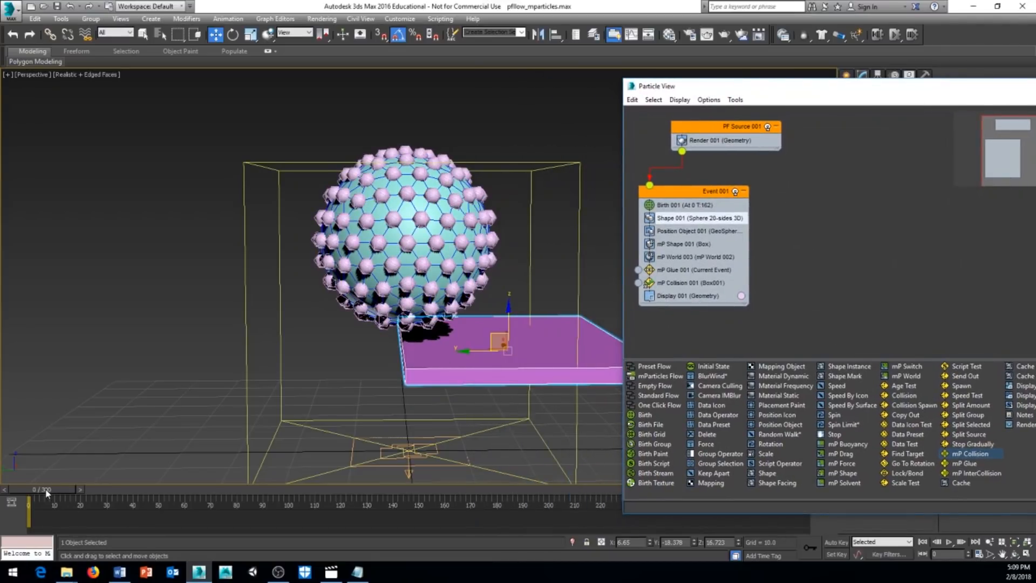
{"action": "mouse_move", "coordinate": [46, 492]}
{"action": "left_mouse_down"}
{"action": "mouse_move", "coordinate": [127, 500]}
{"action": "mouse_move", "coordinate": [32, 493]}
{"action": "mouse_move", "coordinate": [180, 496]}
{"action": "mouse_move", "coordinate": [42, 492]}
{"action": "left_mouse_up"}
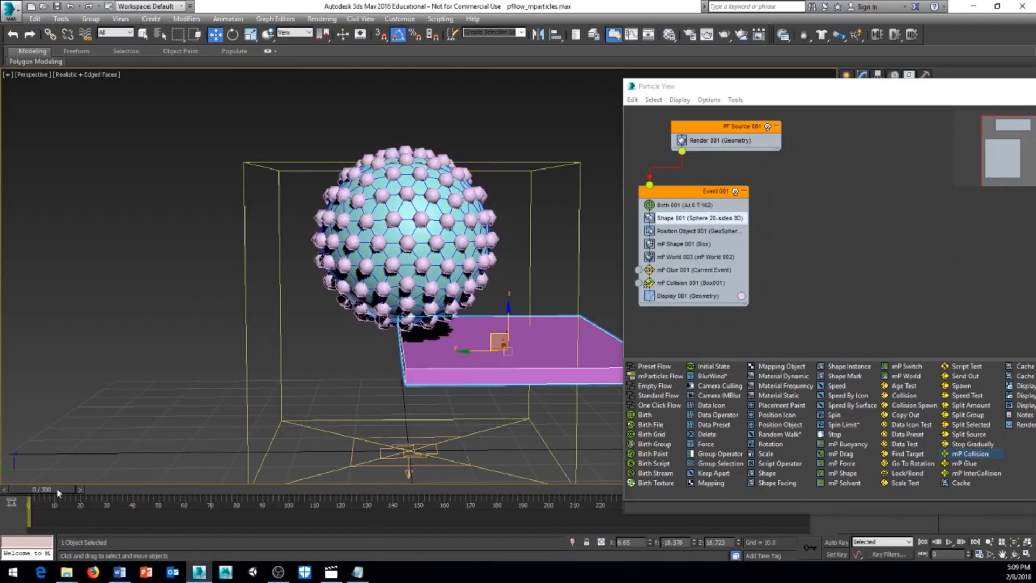
{"action": "middle_click_drag", "start_coordinate": [541, 315], "coordinate": [456, 305]}
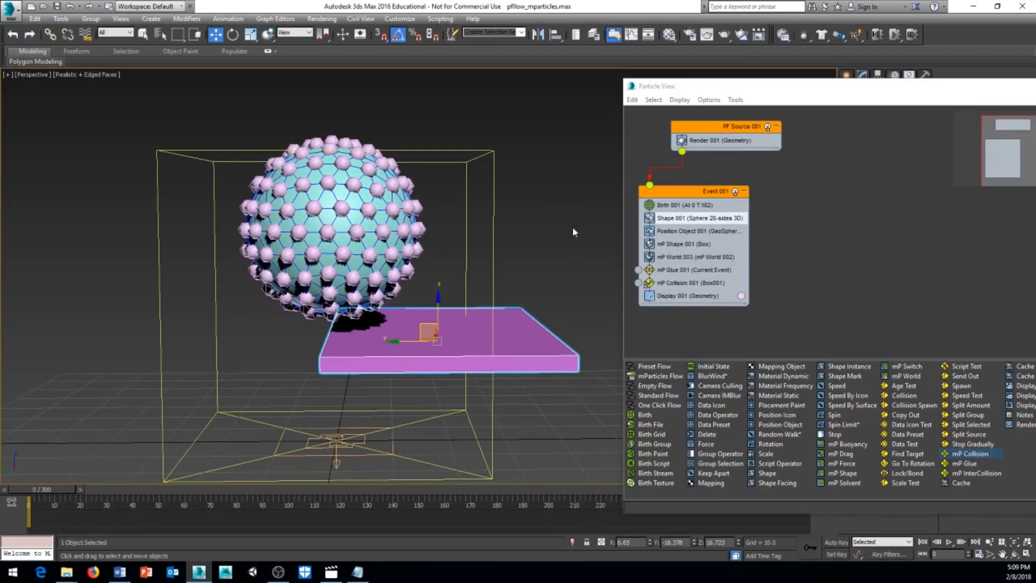
{"action": "left_click_drag", "start_coordinate": [798, 87], "coordinate": [580, 81]}
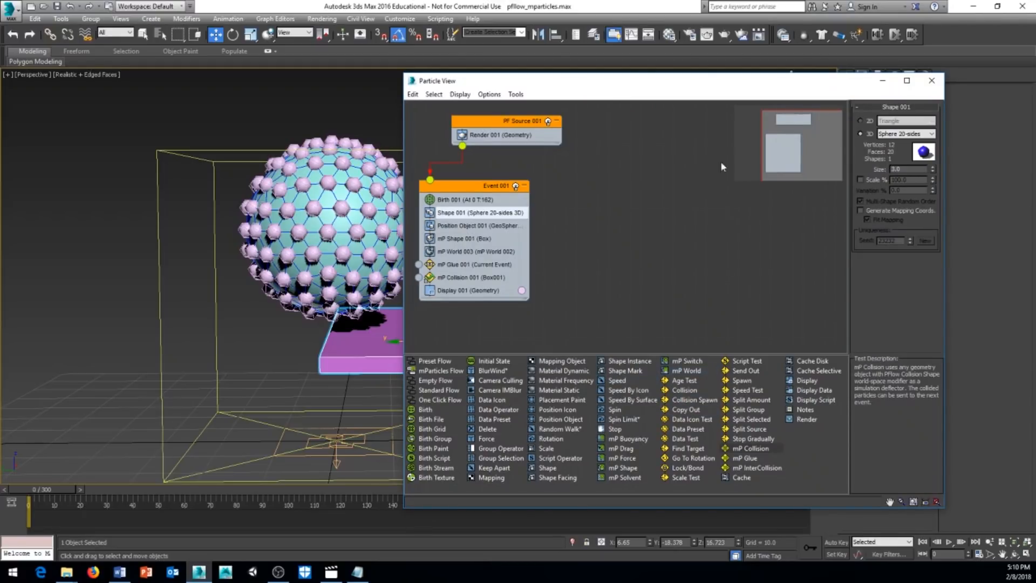
{"action": "left_click_drag", "start_coordinate": [620, 90], "coordinate": [651, 96]}
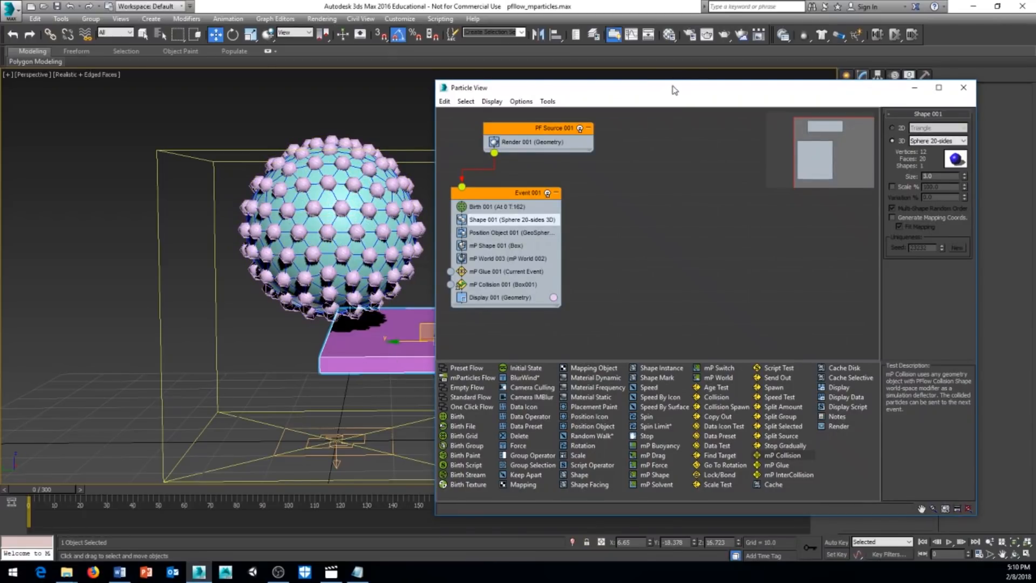
{"action": "left_click_drag", "start_coordinate": [673, 86], "coordinate": [628, 71]}
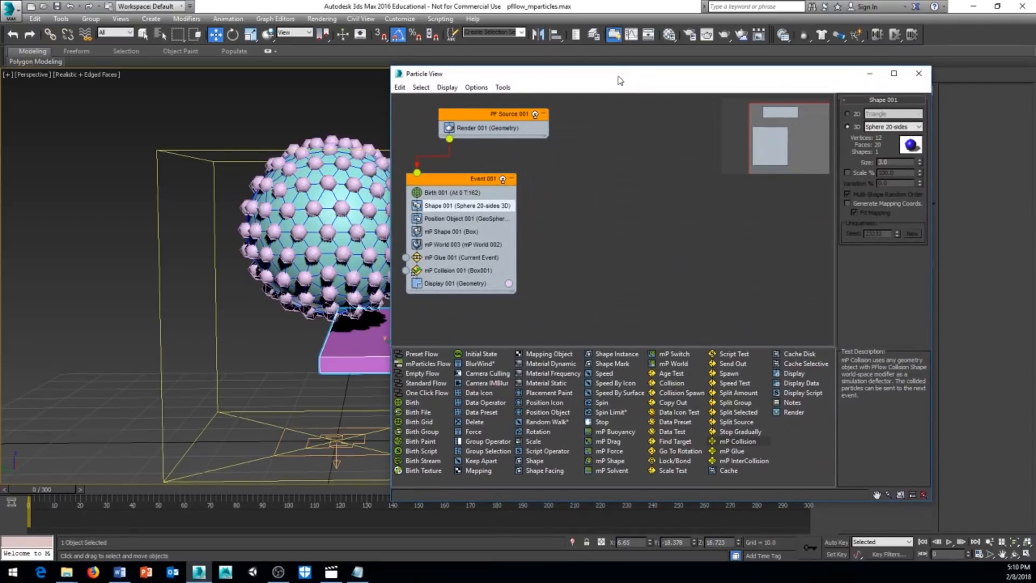